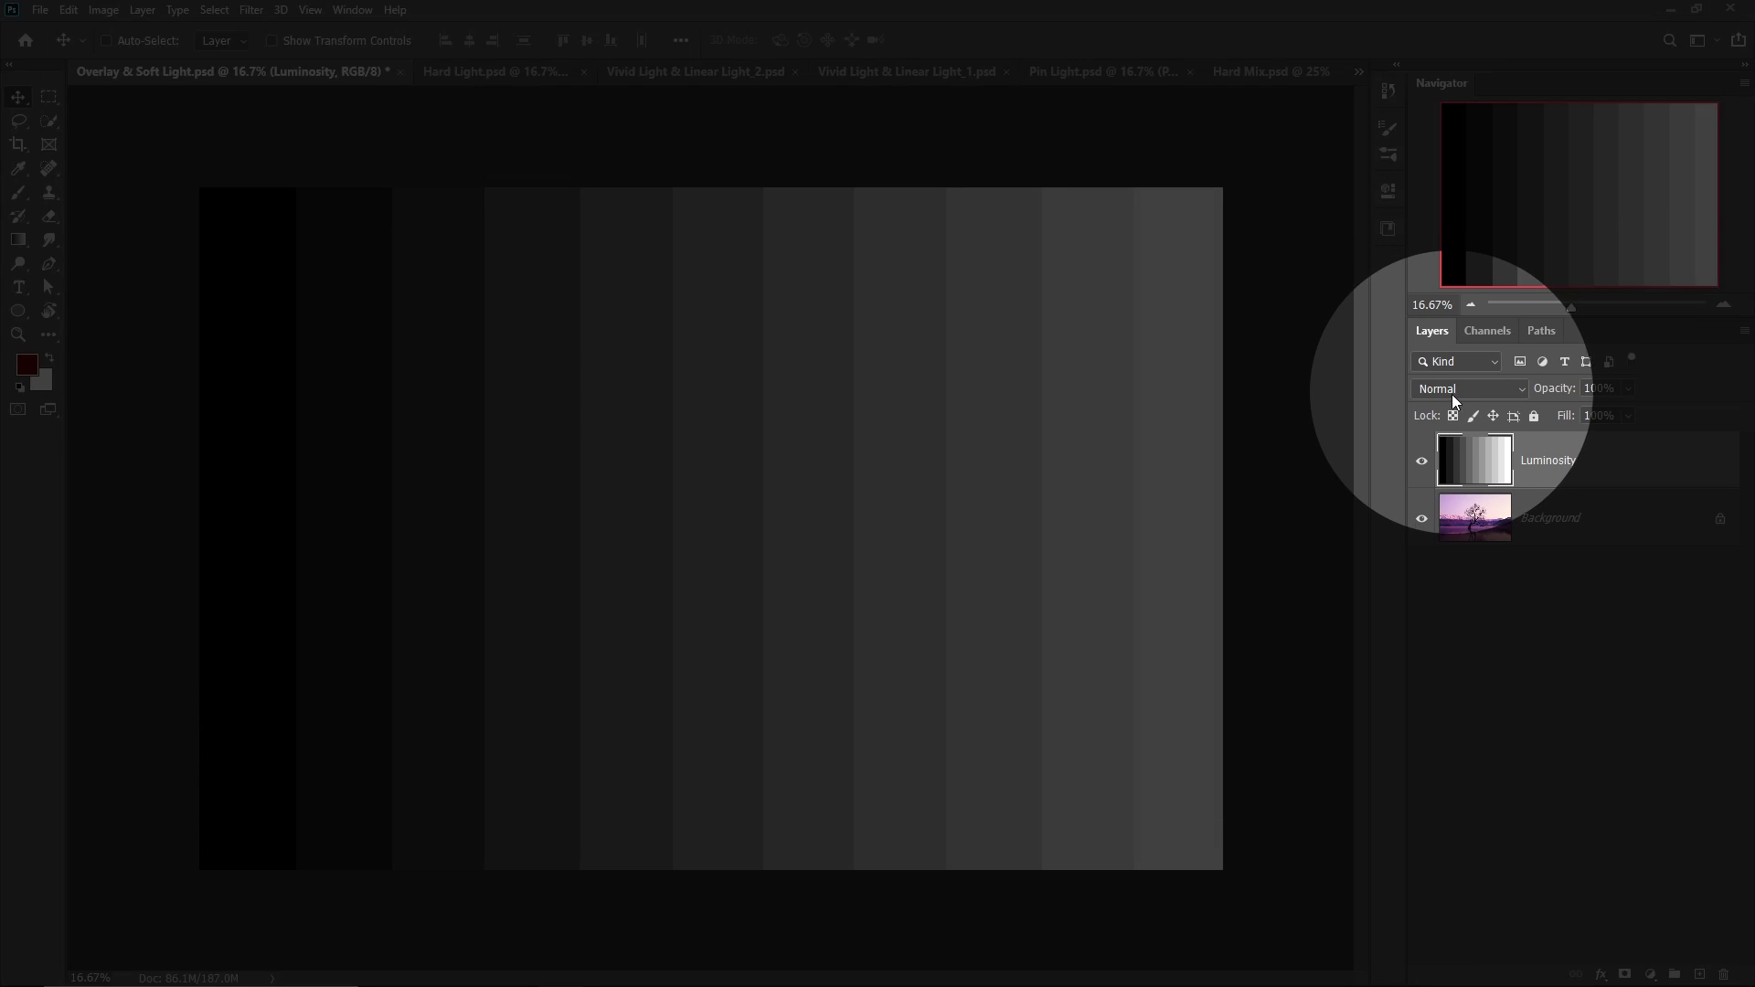
Set the Luminosity layer's blend mode to Overlay
click(1447, 391)
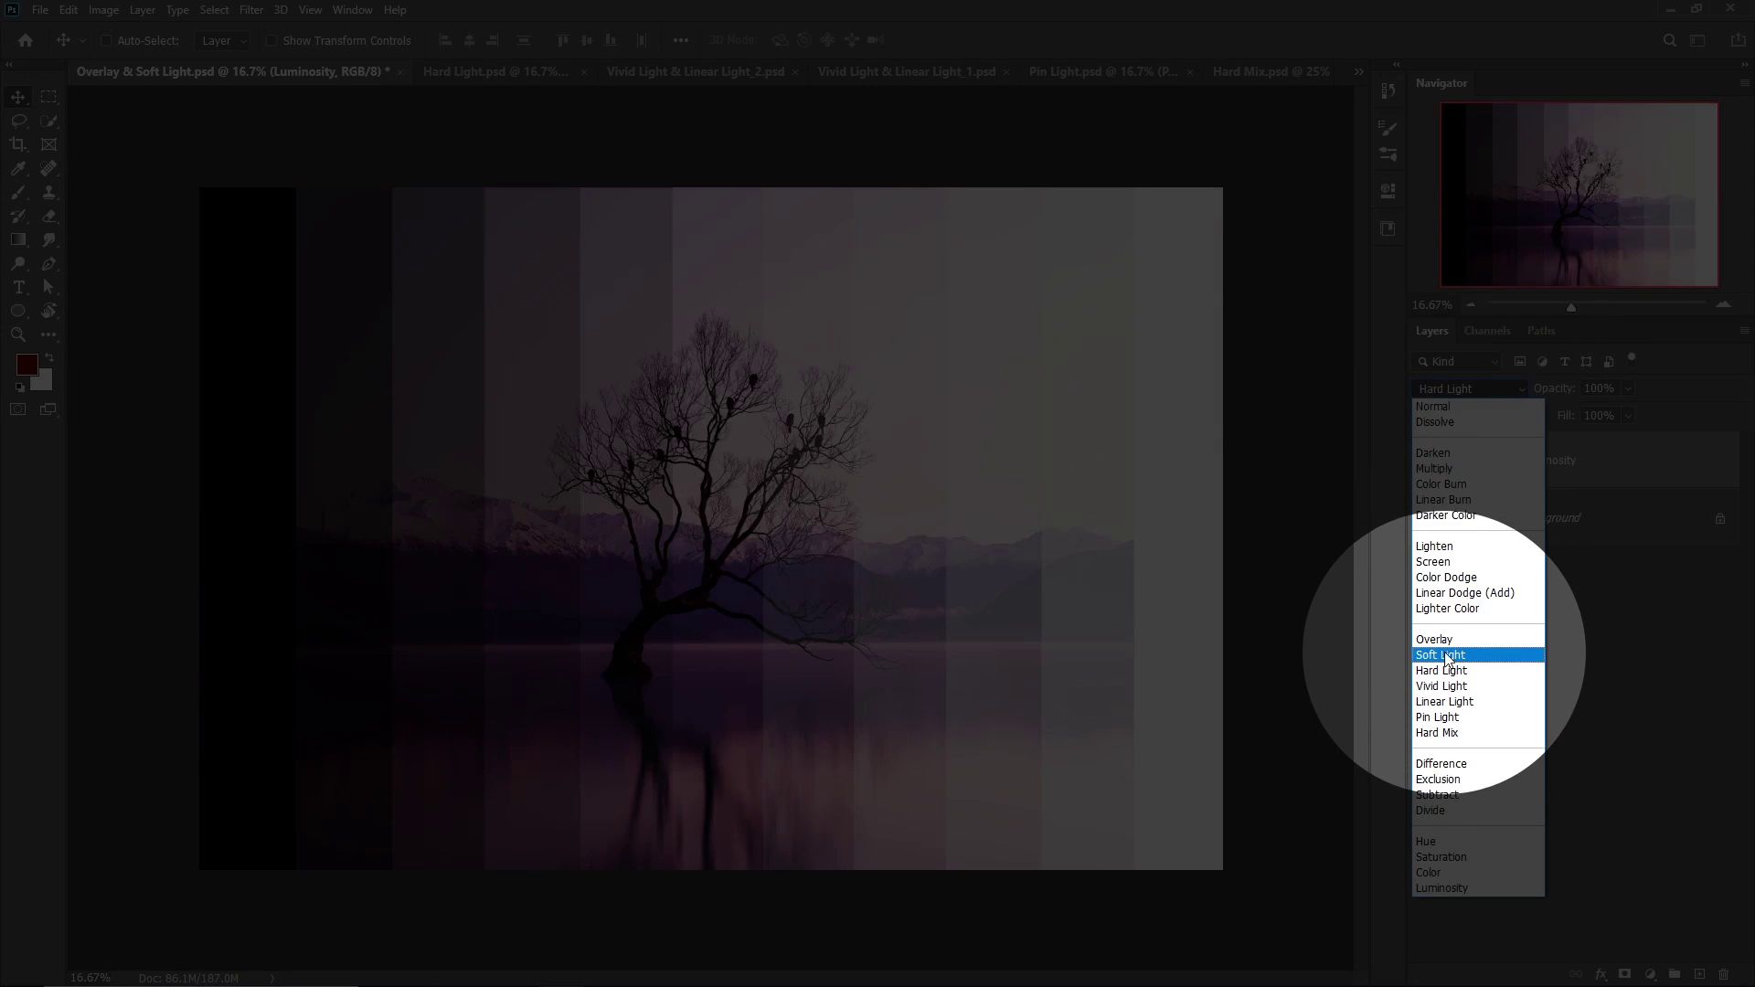
click(1432, 640)
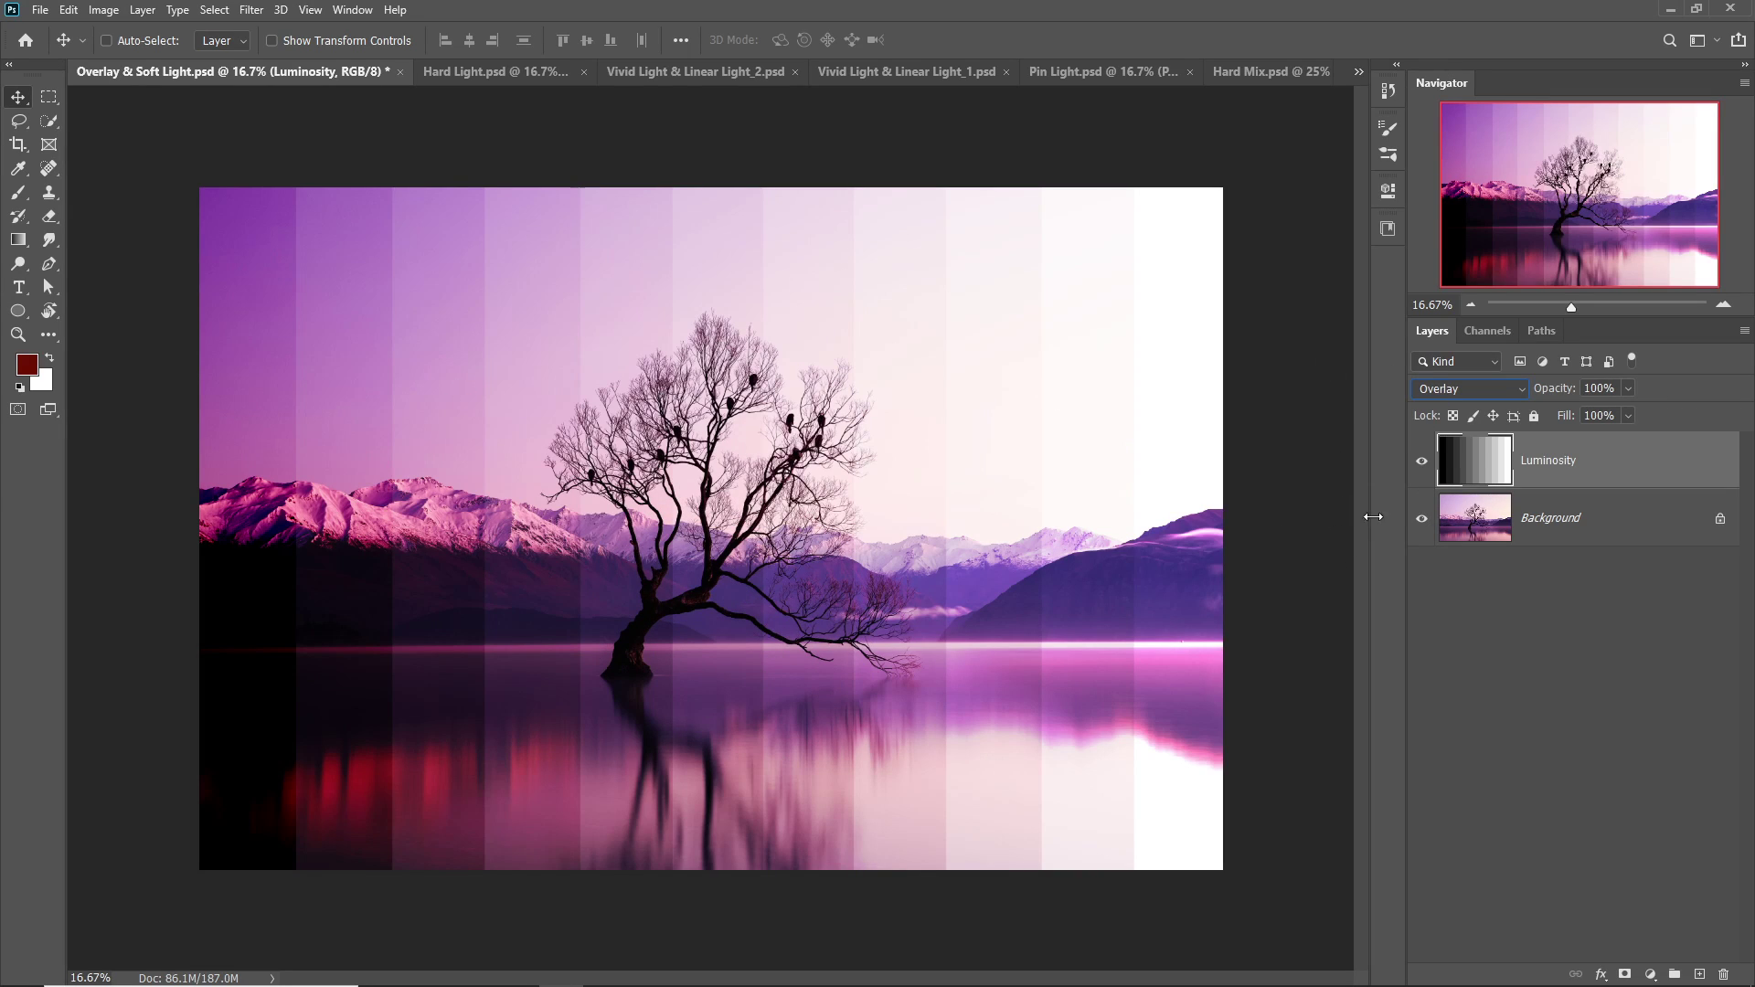
With the Background layer temporarily hidden, sample the sixth grey band in the foreground Color Picker without keeping the colour
click(1422, 519)
click(26, 365)
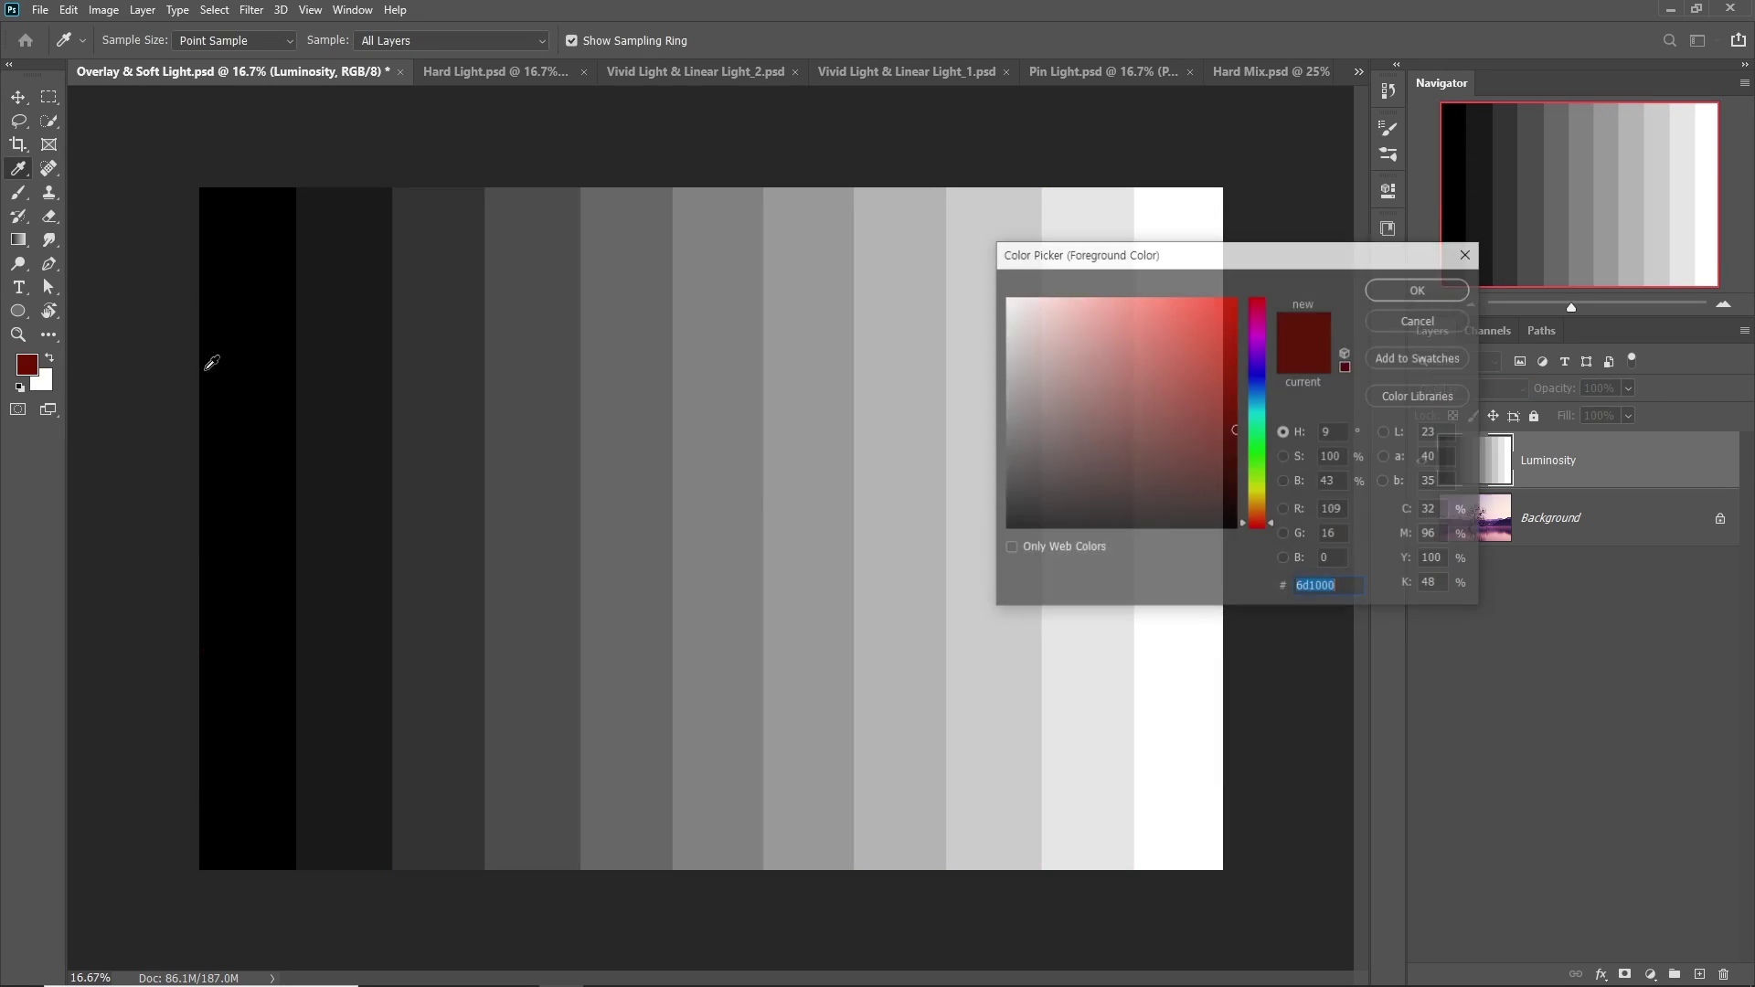
click(731, 512)
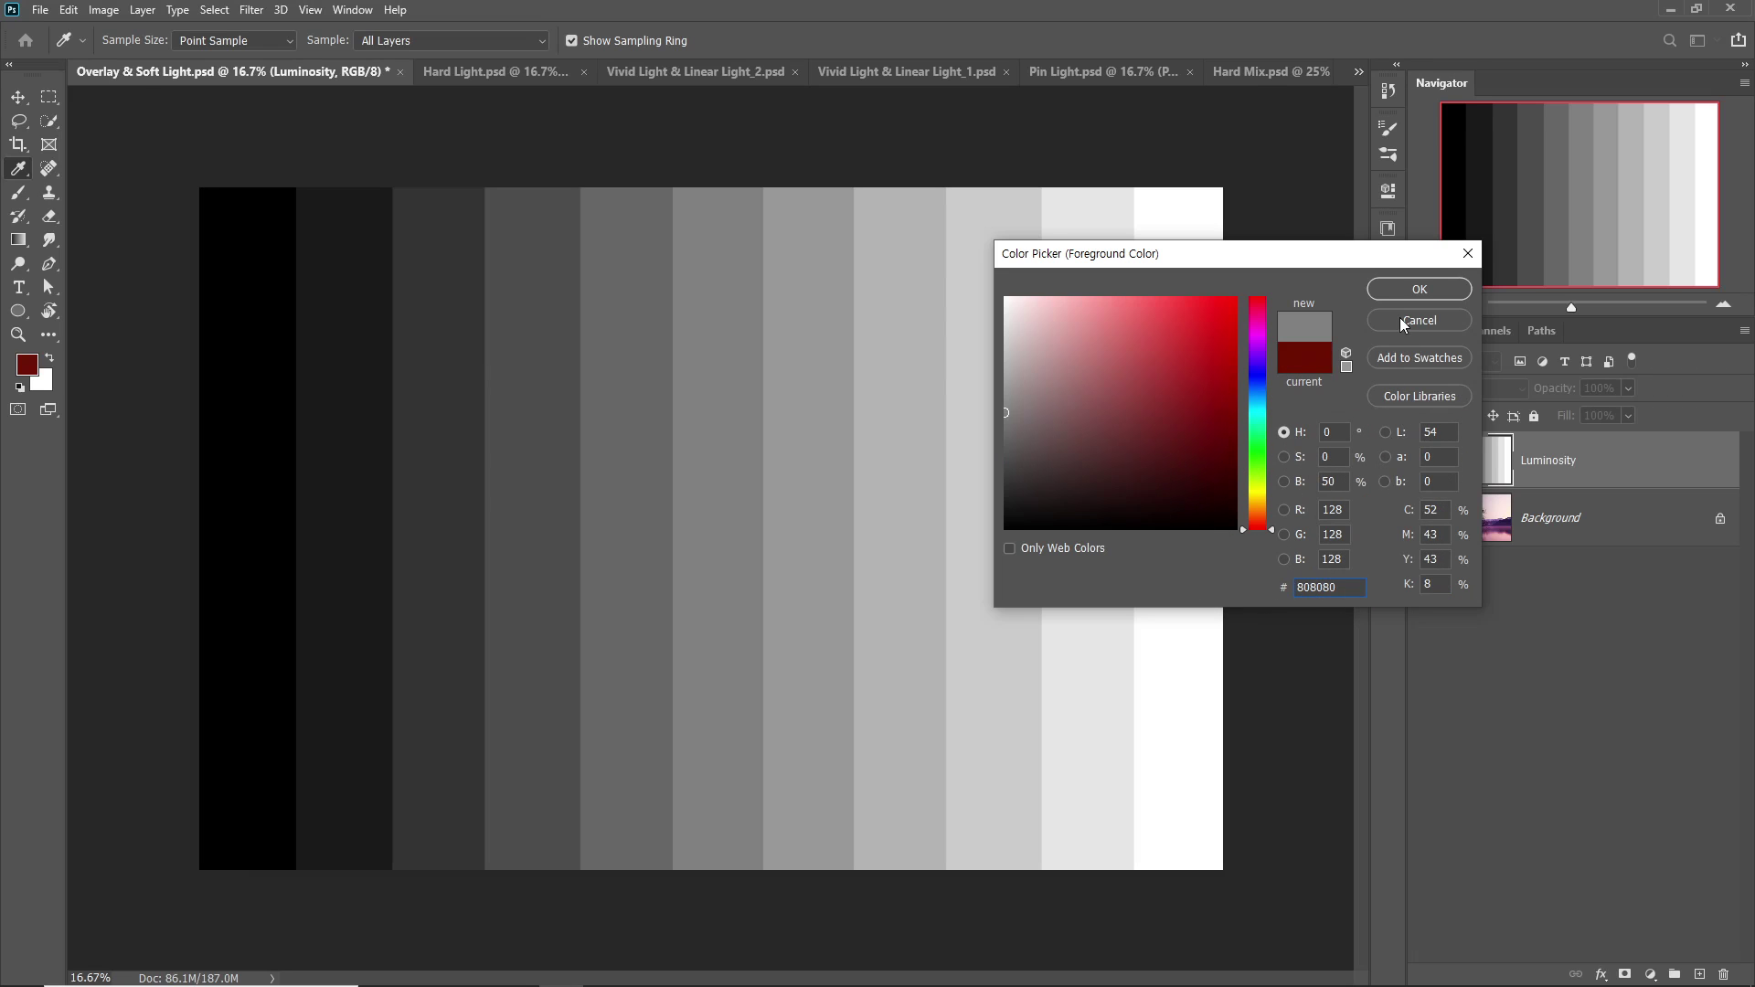
click(1419, 320)
key(v)
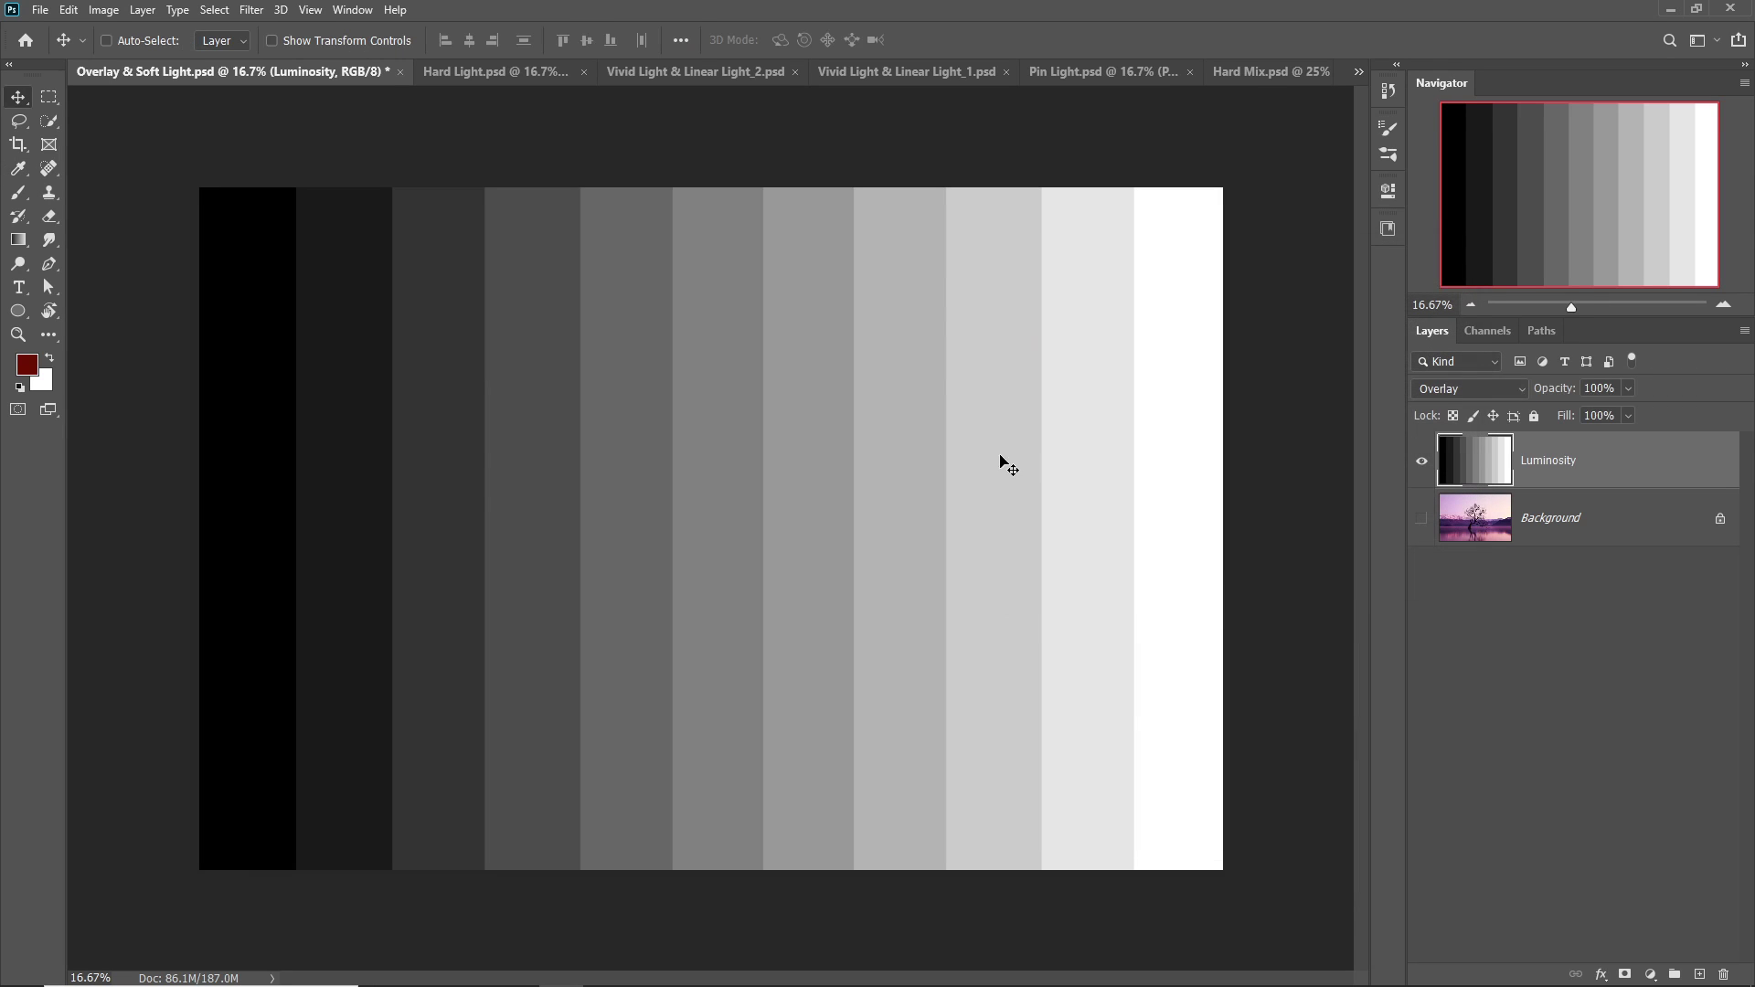
click(1420, 518)
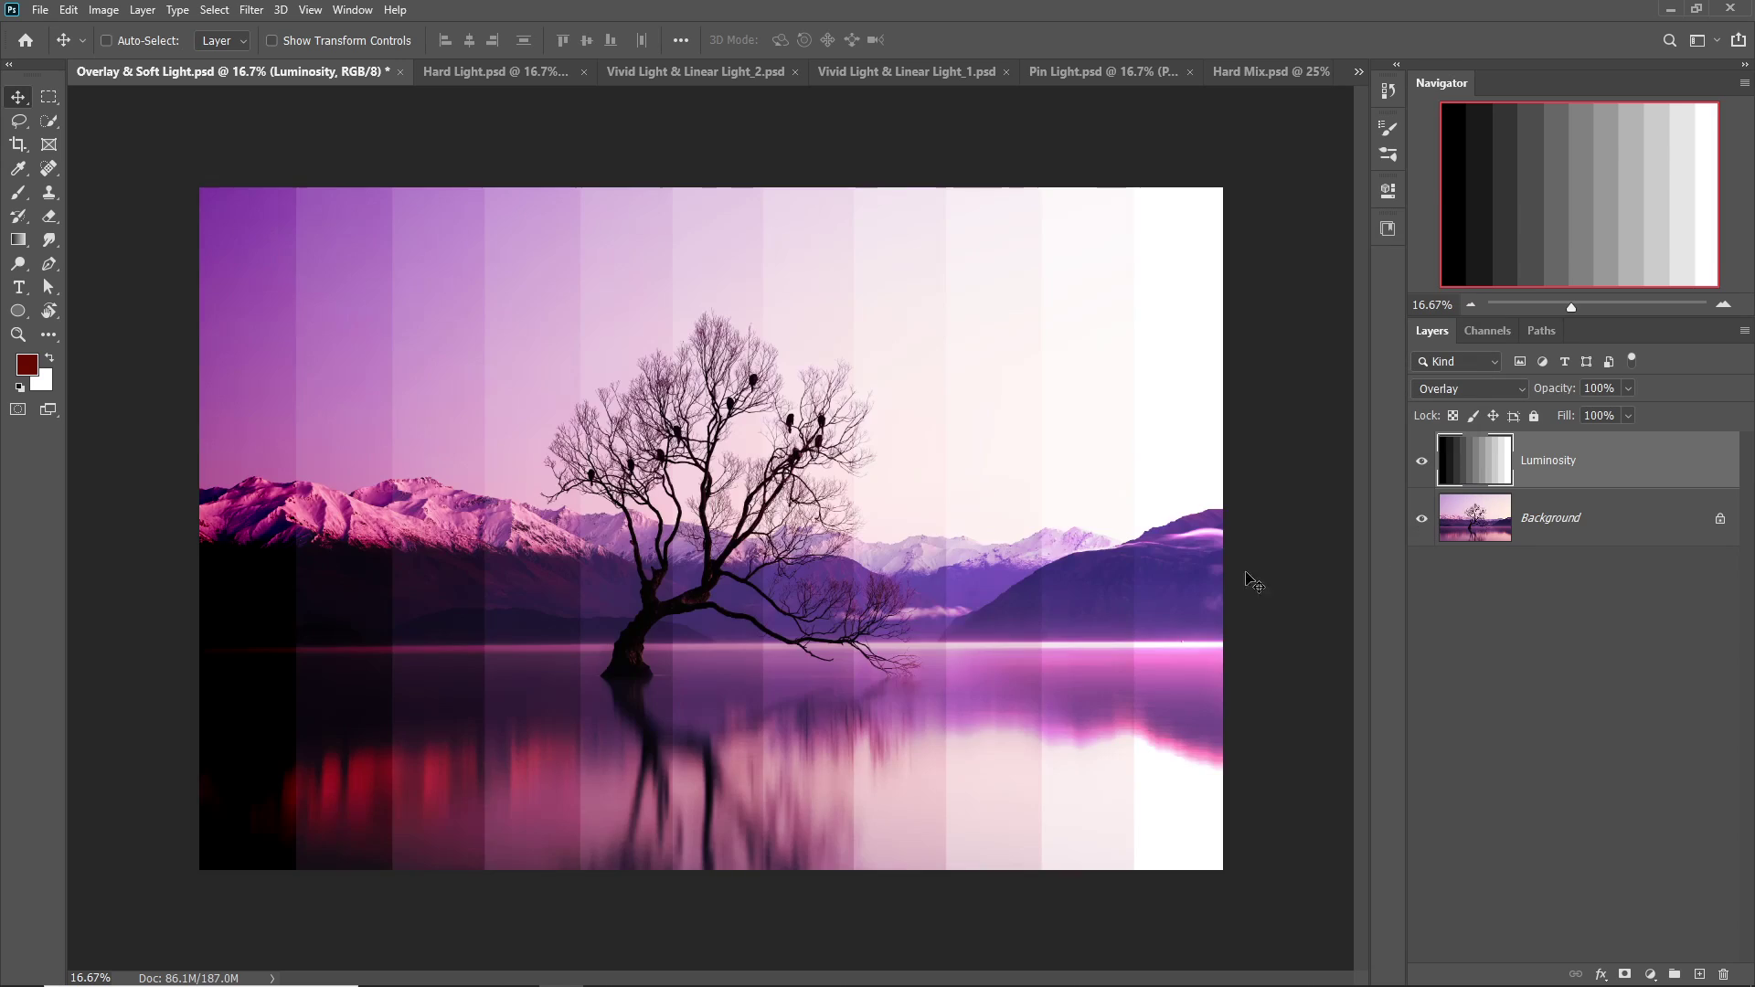
Compare the tree and lake close up with the Overlay-blended Luminosity layer hidden and shown
mouse_move(766, 601)
mouse_down()
mouse_move(807, 580)
mouse_move(778, 607)
mouse_up()
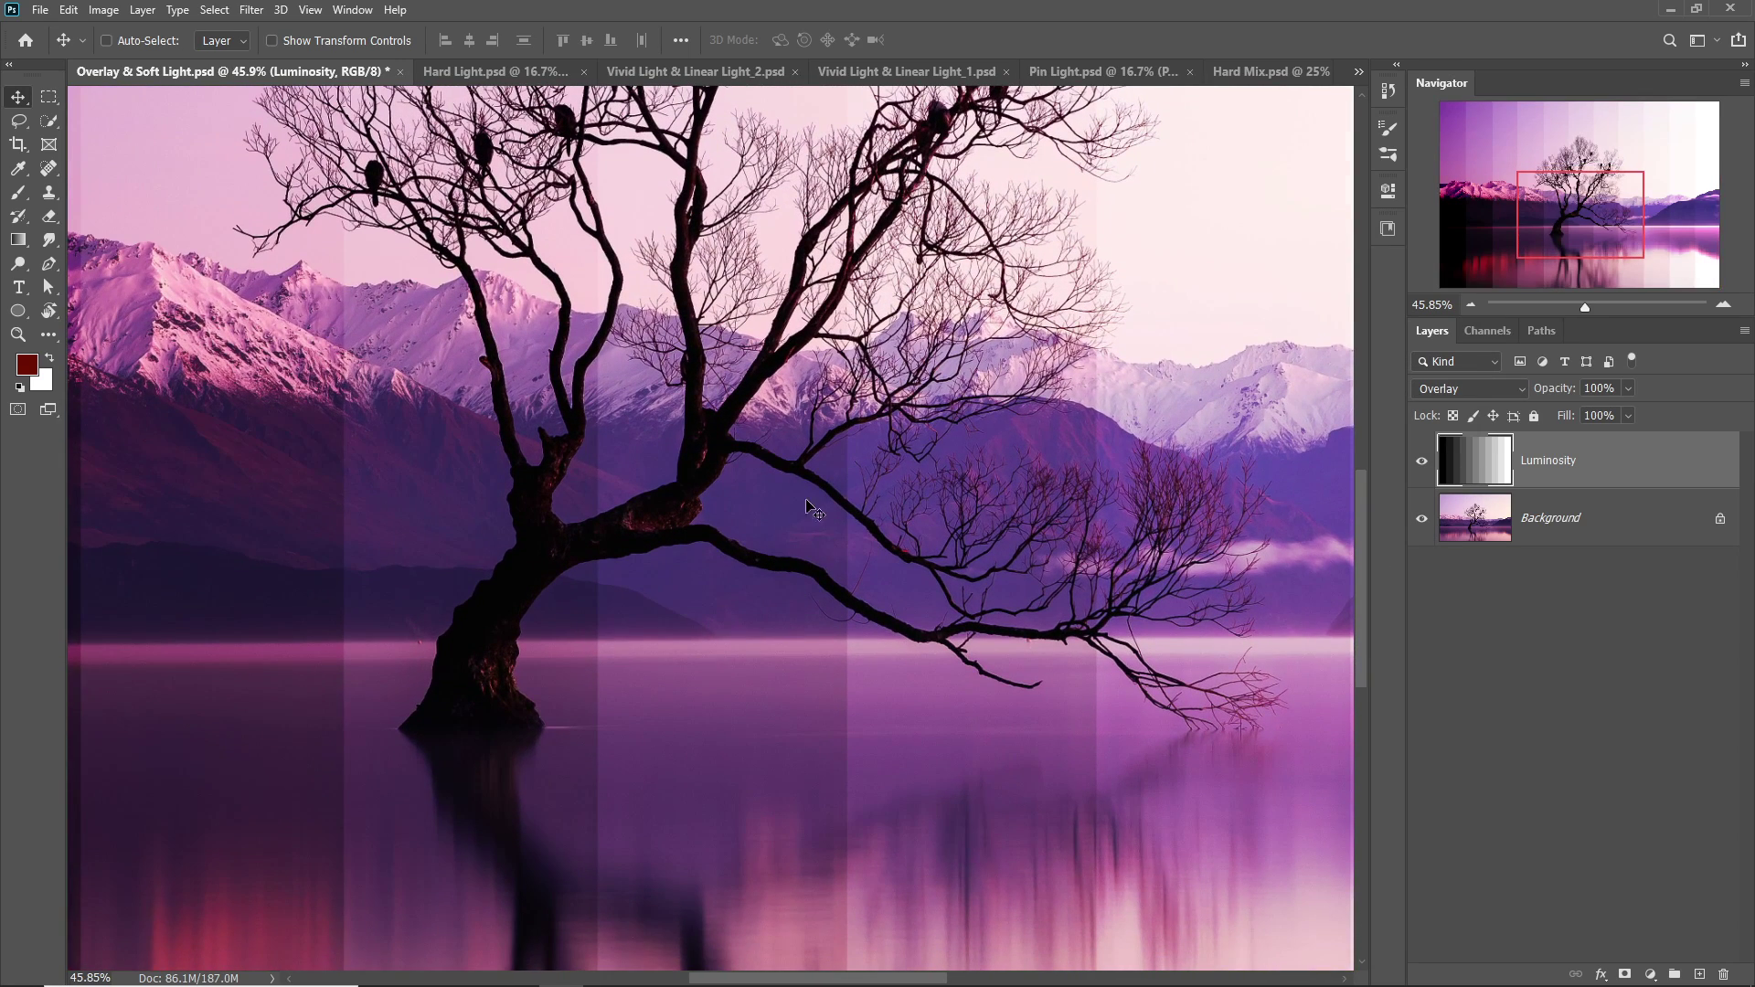
click(1423, 463)
click(1422, 462)
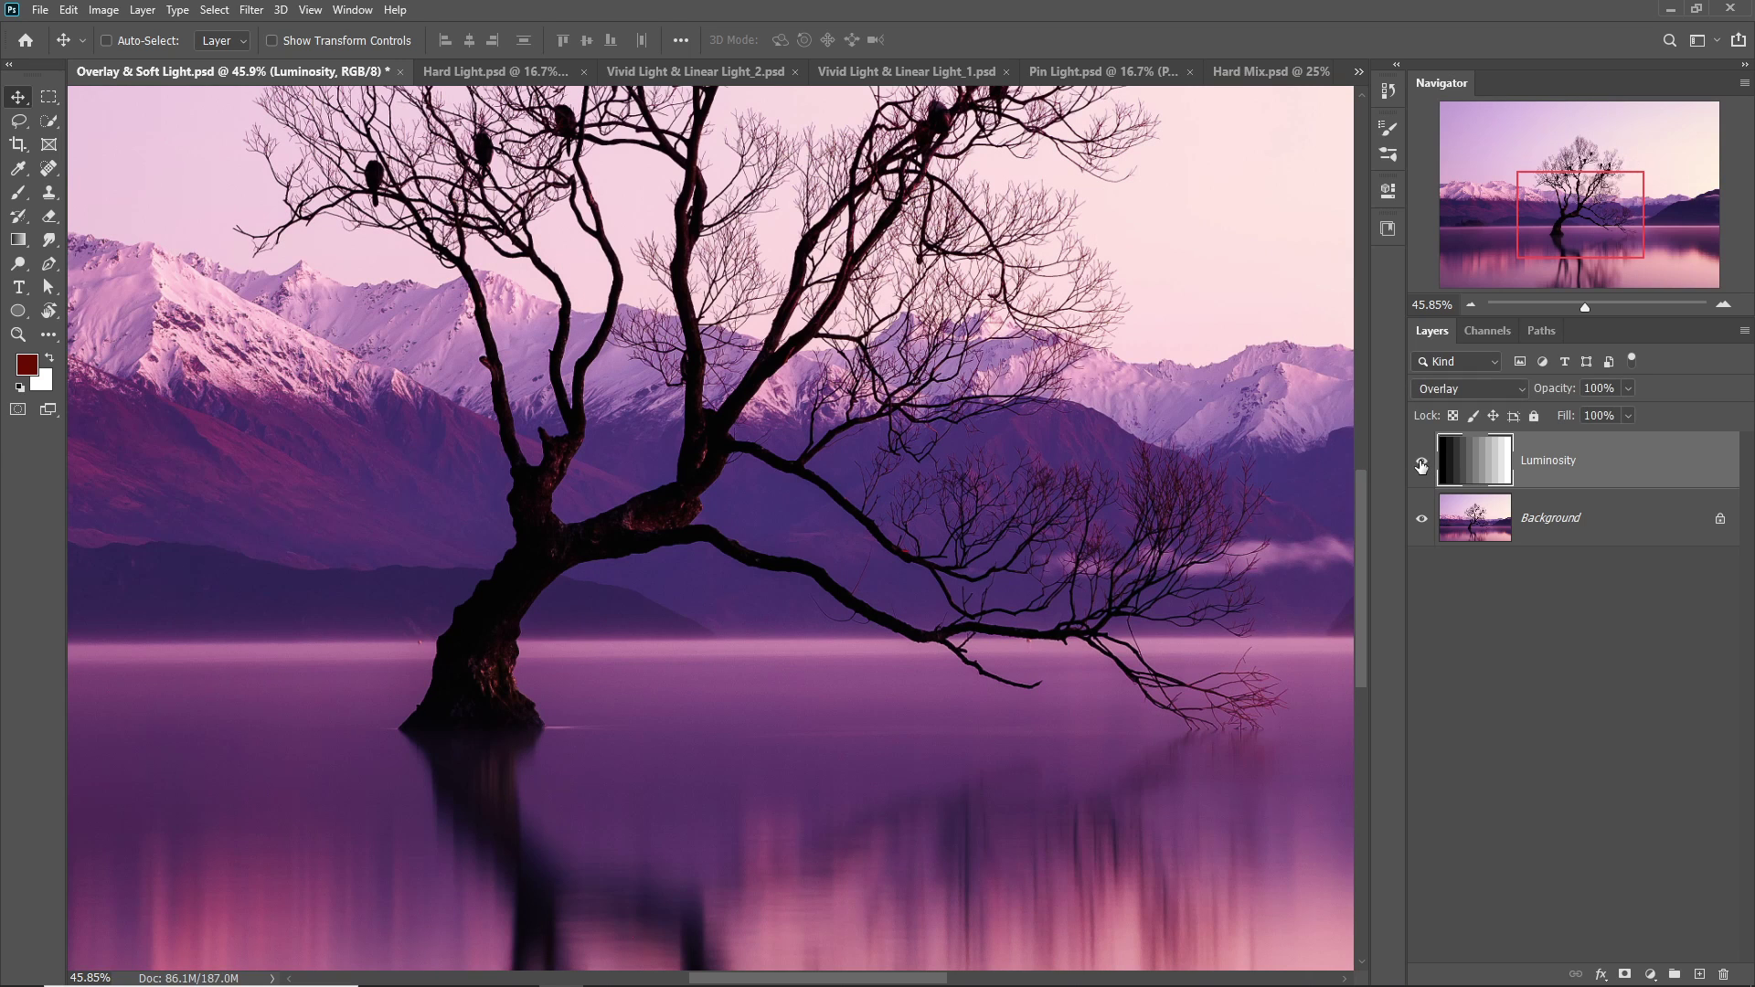
click(1423, 463)
click(1423, 463)
click(1423, 462)
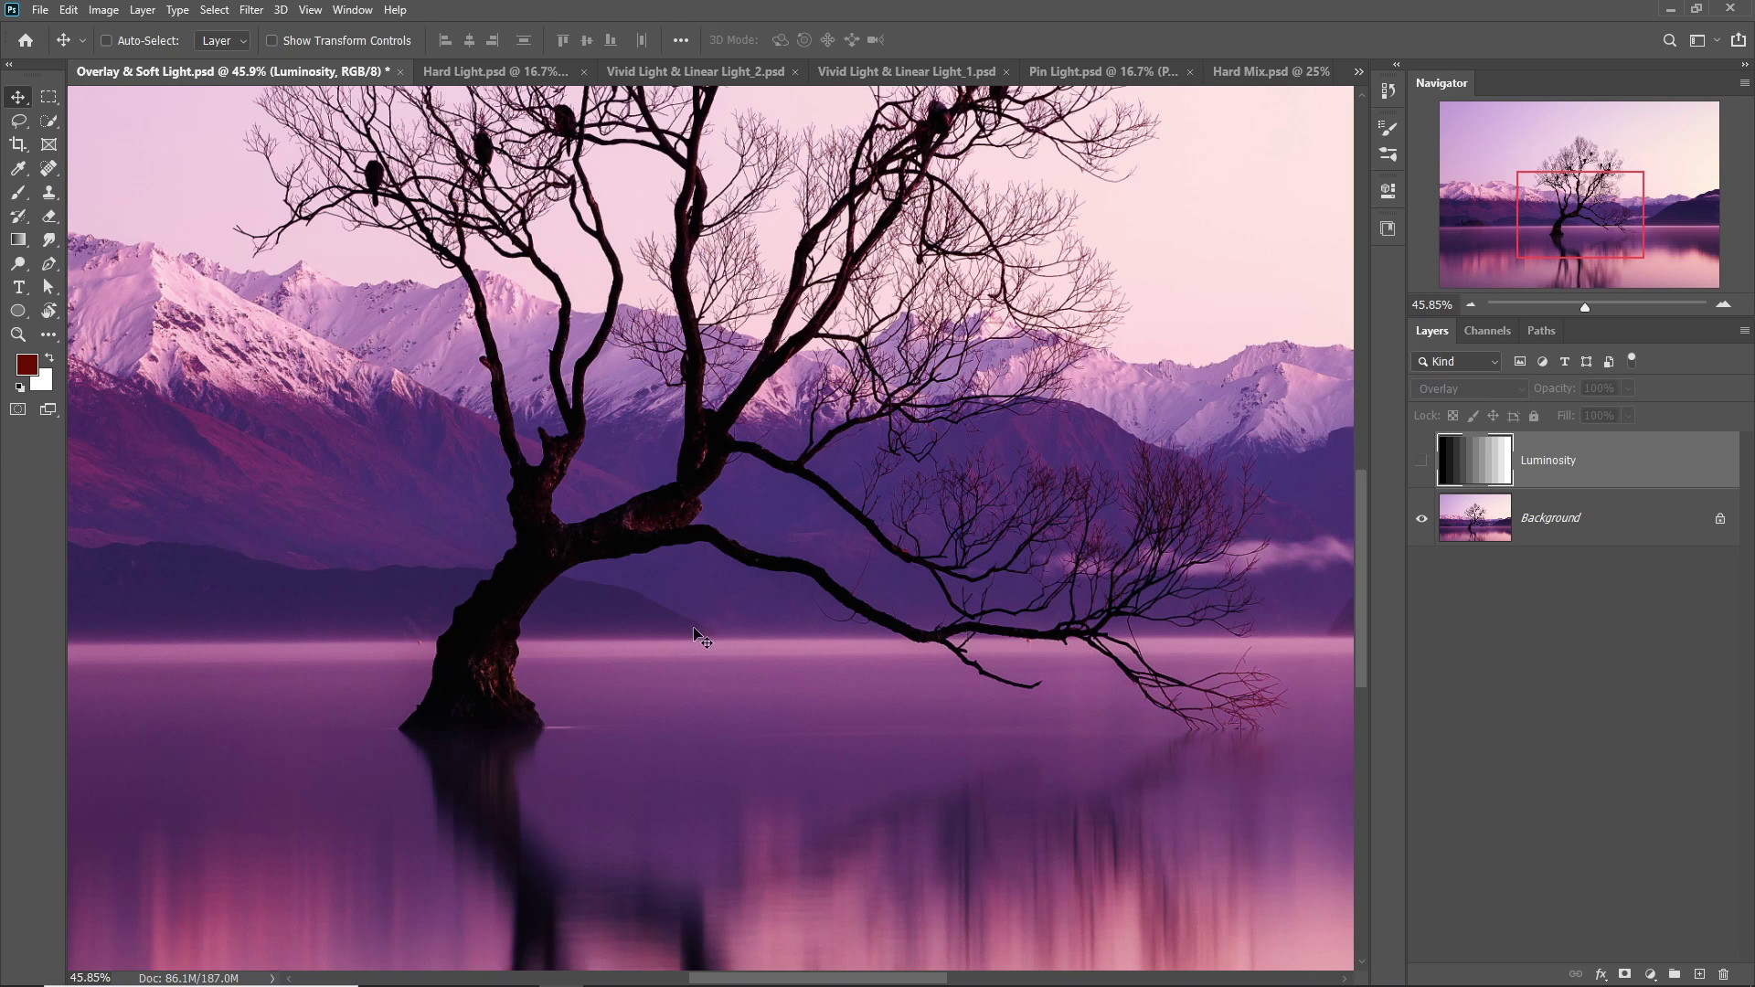
click(1423, 463)
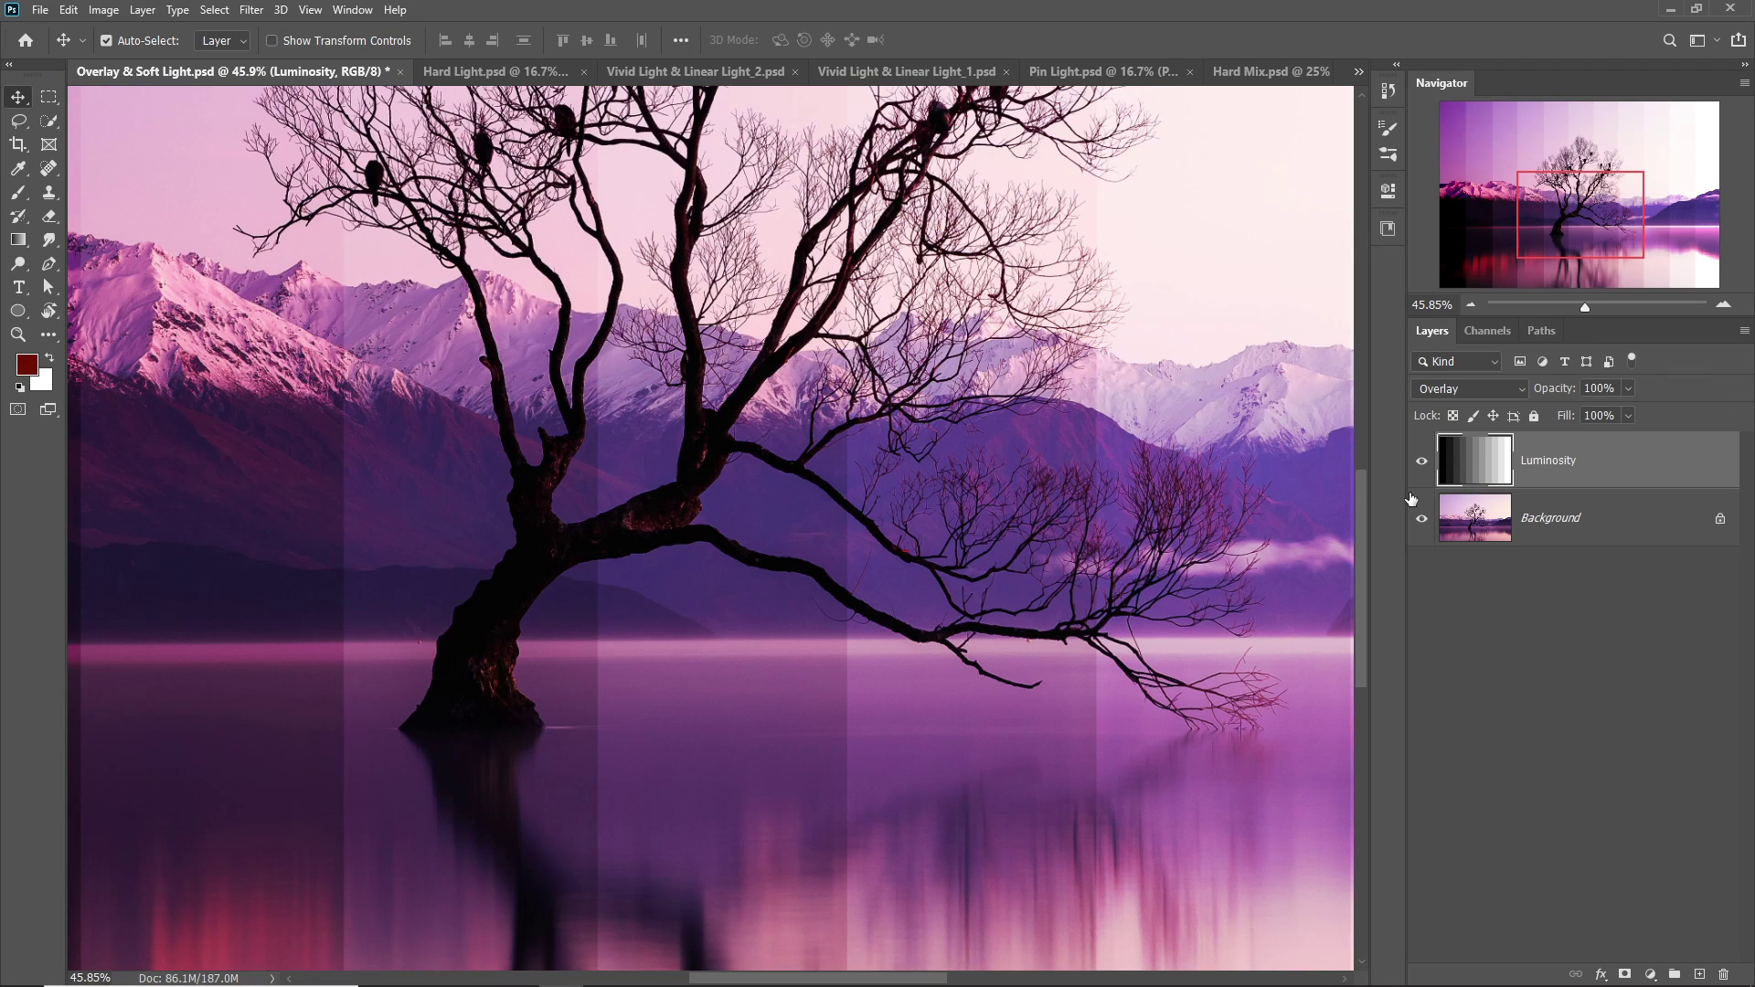
Examine the grey bands on their own by temporarily hiding the Background layer
key(ctrl+0)
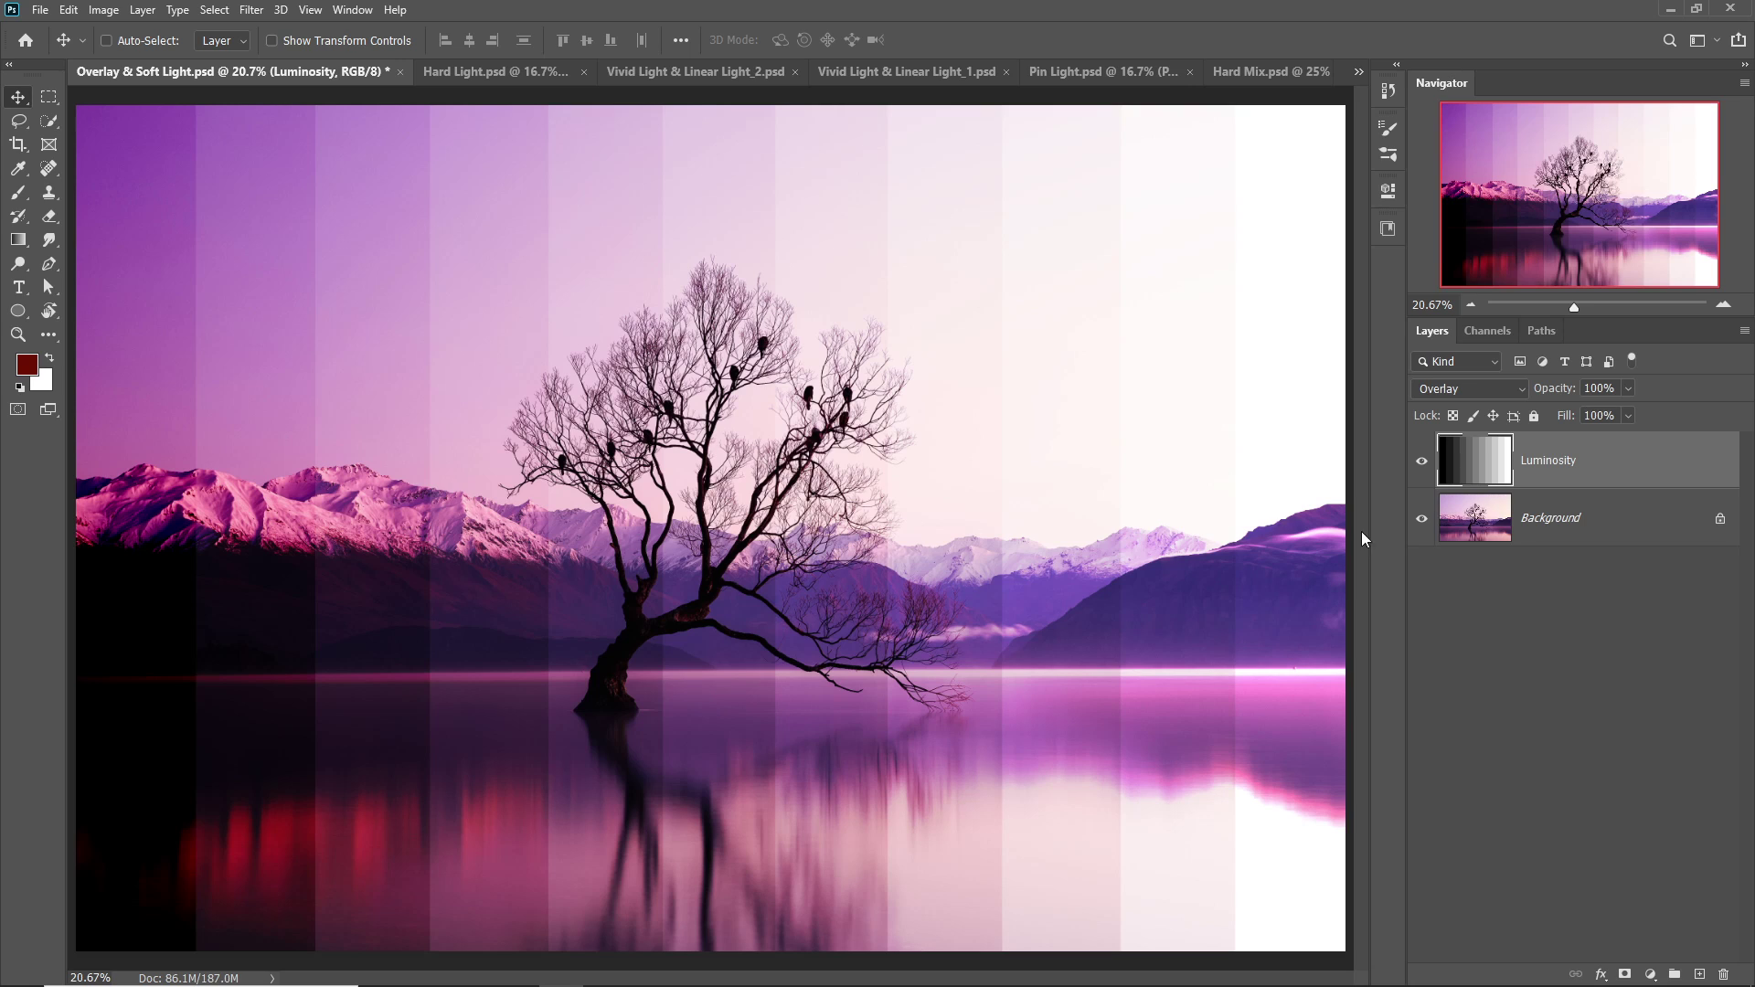
click(1423, 516)
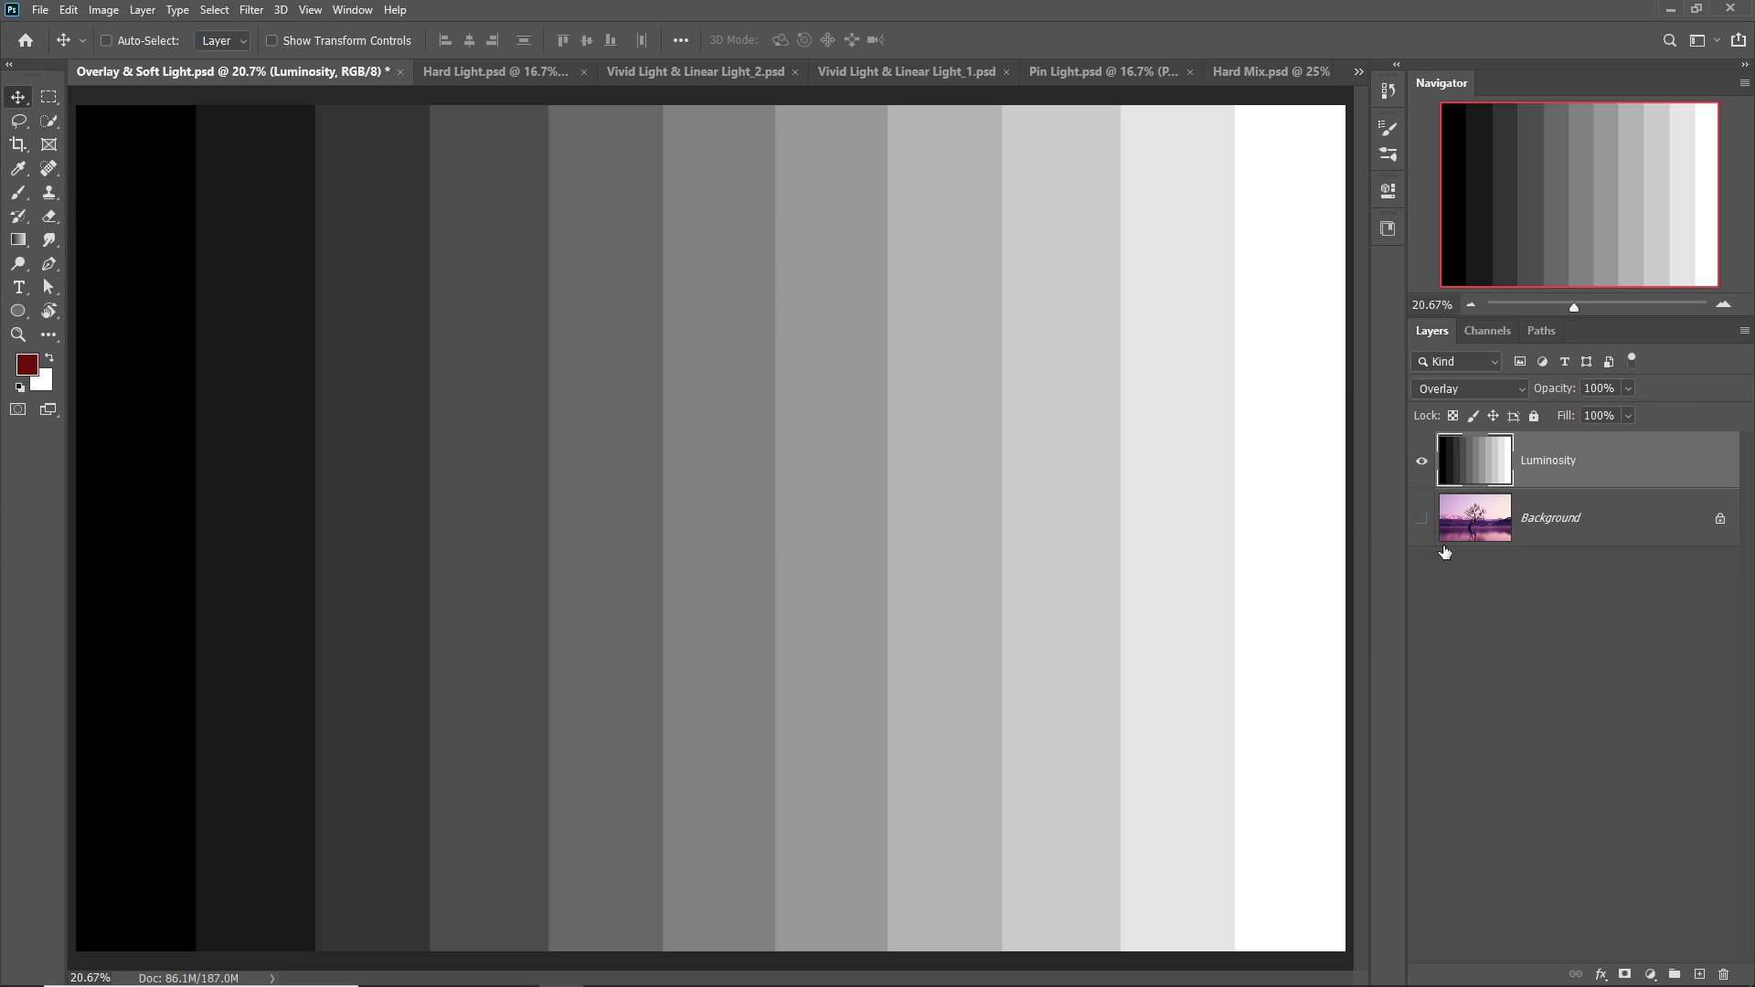
click(1426, 523)
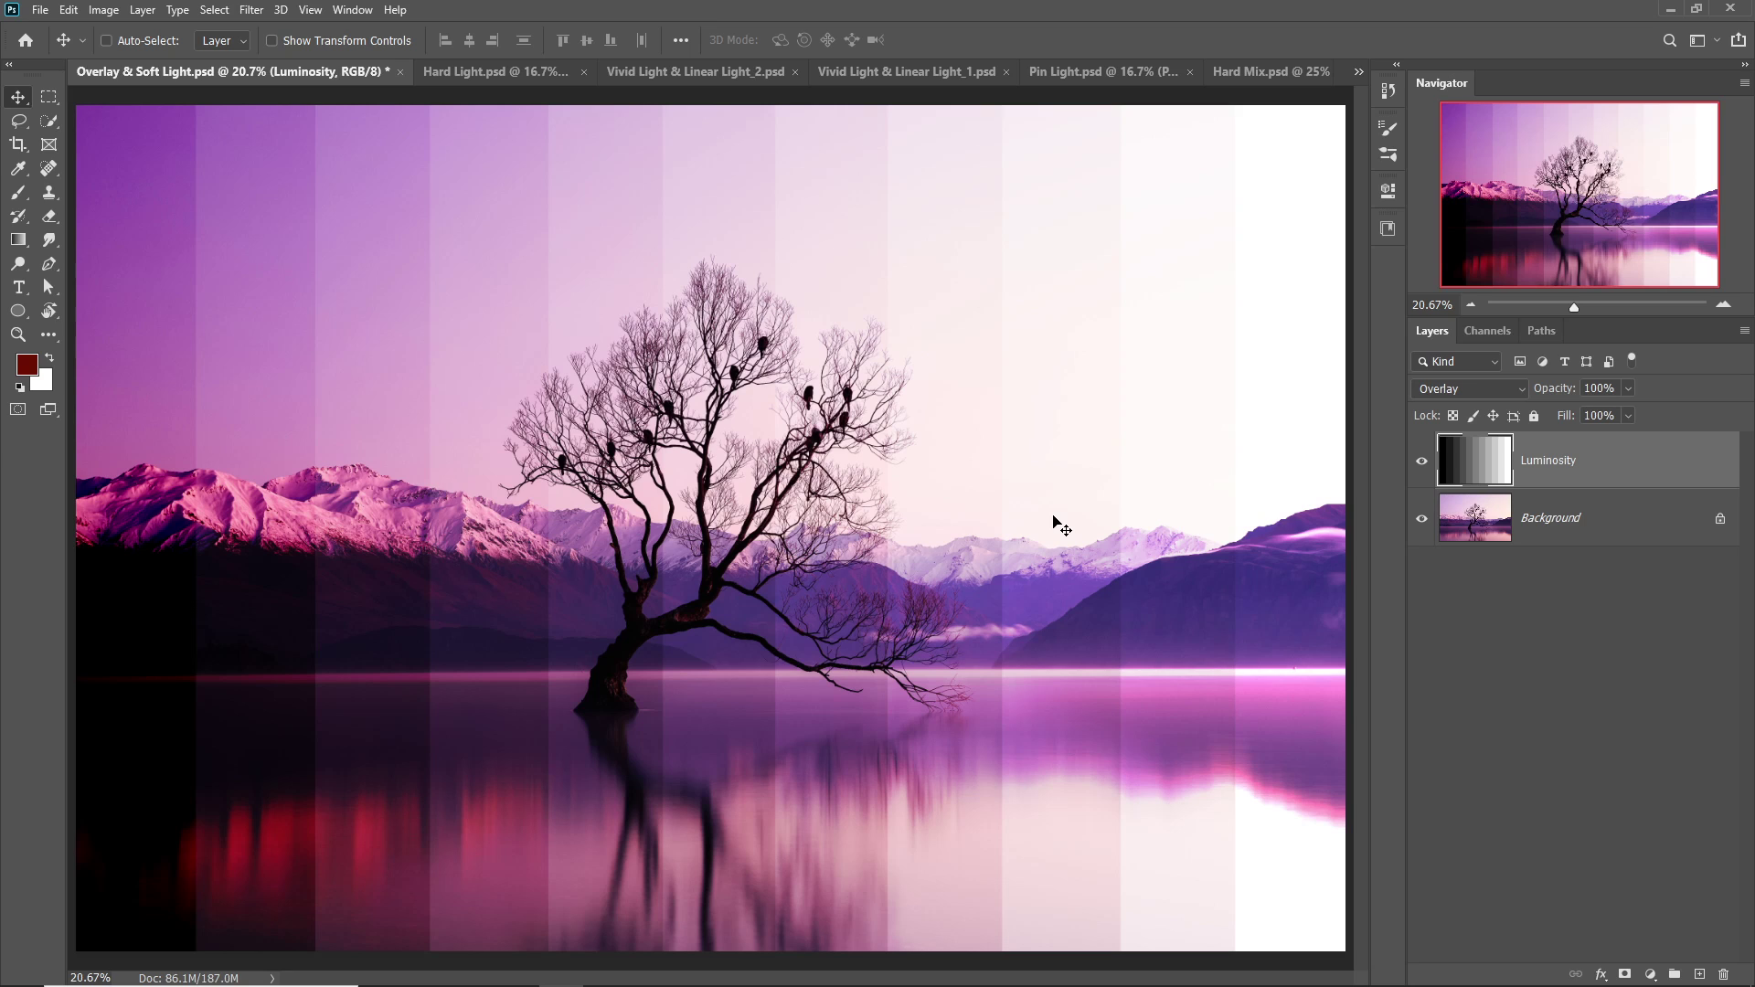
Reset the Luminosity layer to Normal and change its blend mode to Soft Light
key(alt+shift+n)
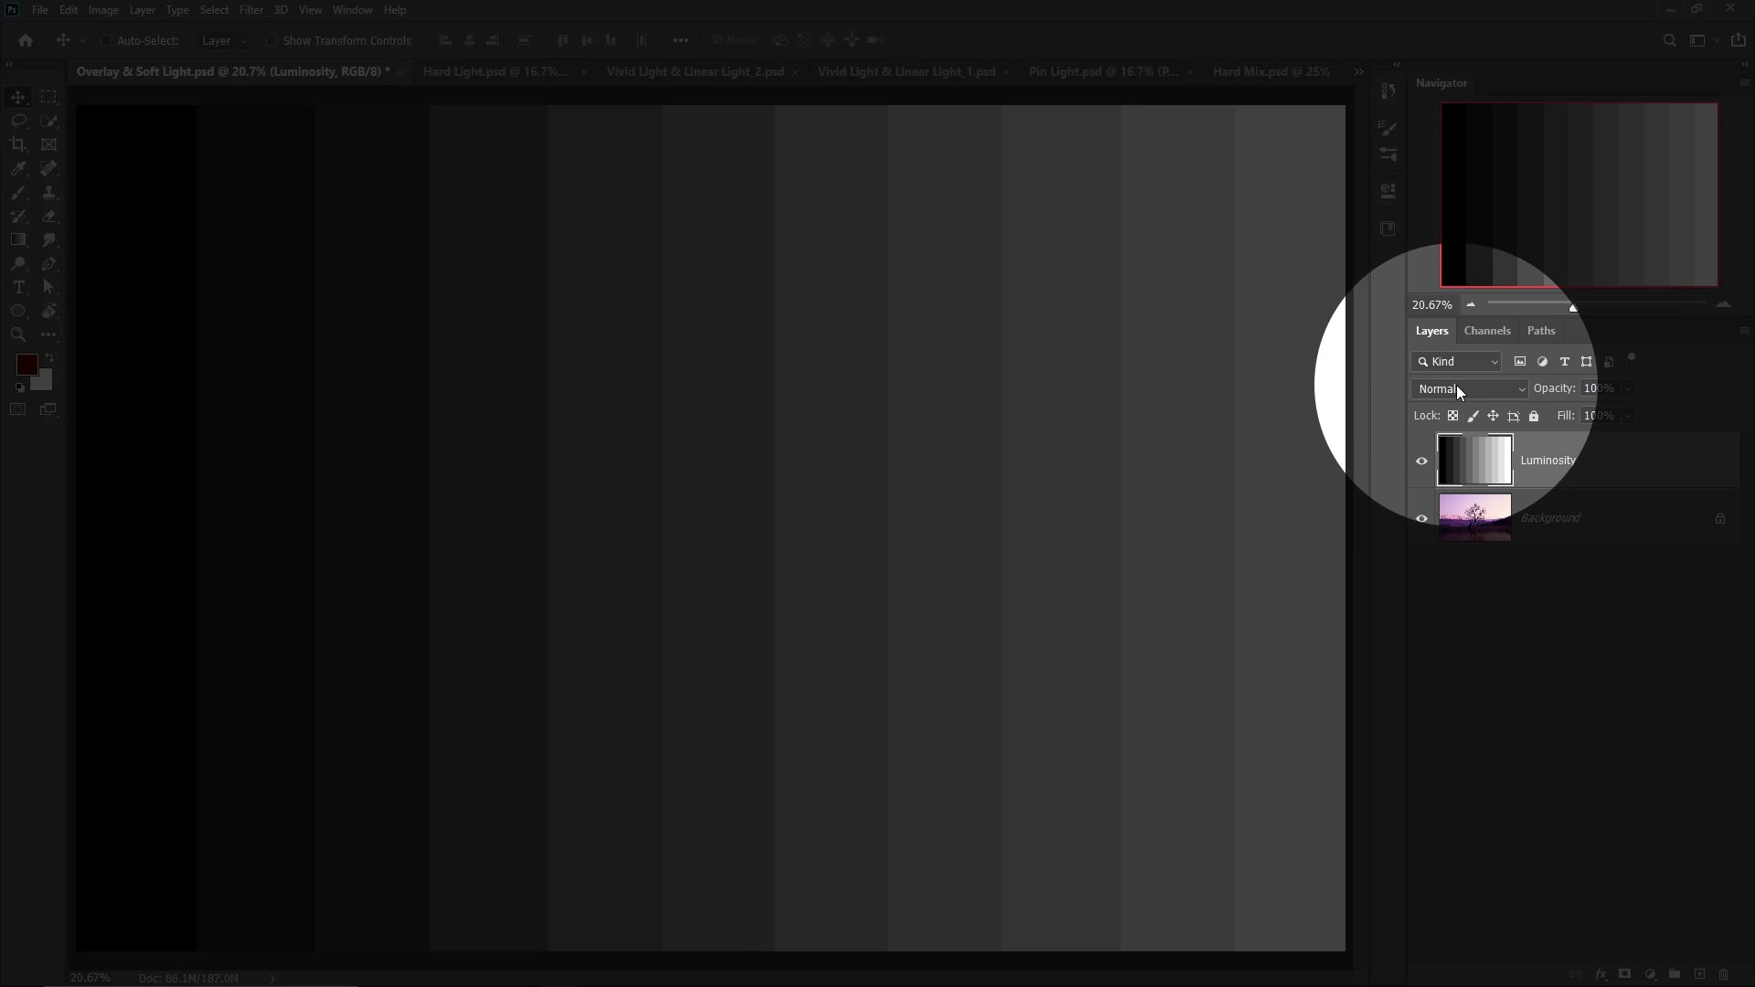
click(1457, 386)
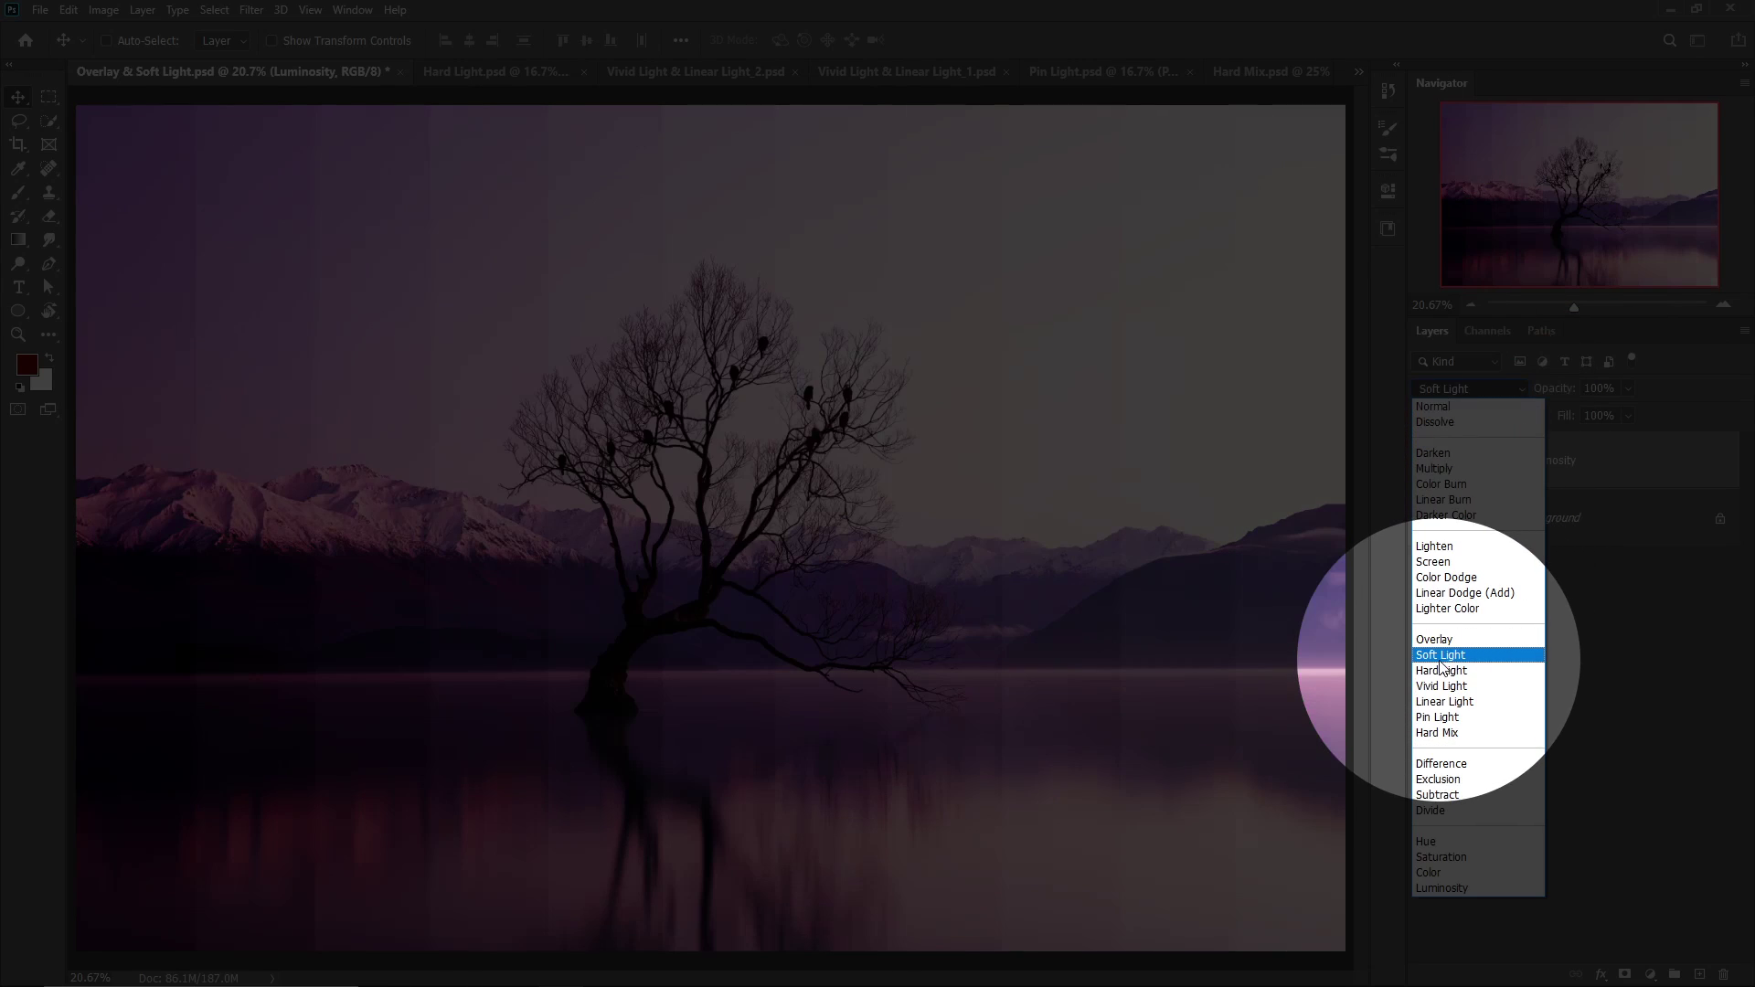
click(1441, 656)
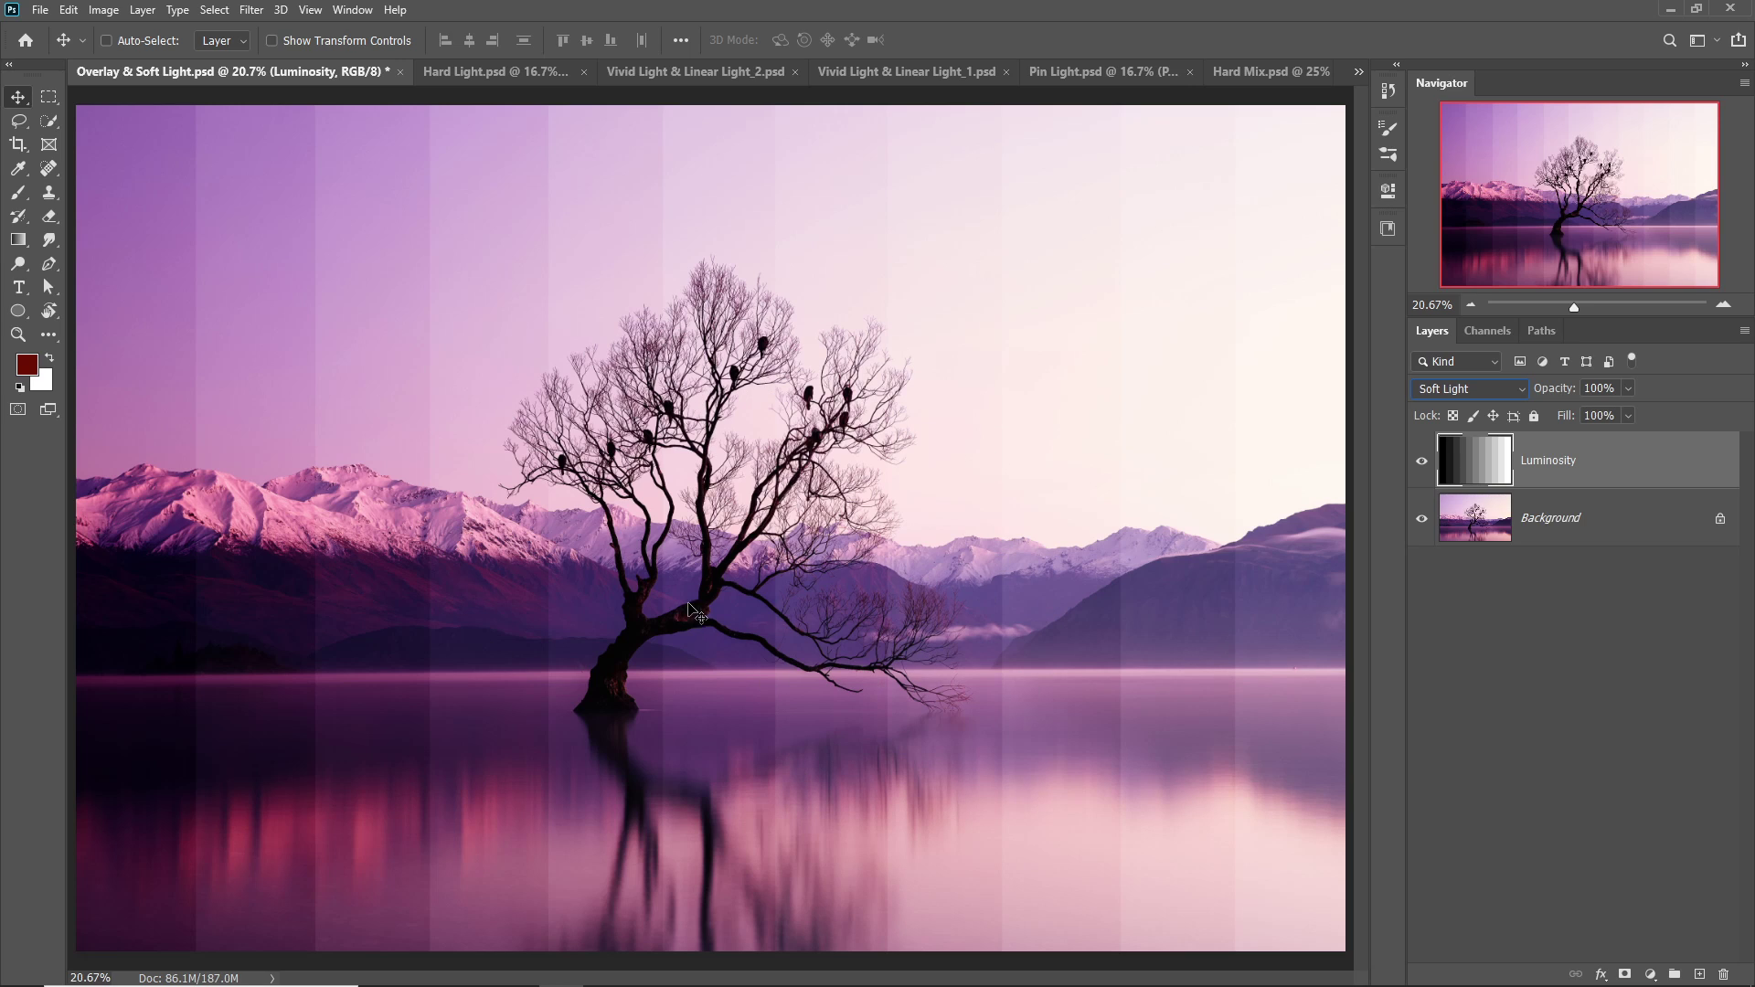
Compare the tree area close up with the Soft Light Luminosity layer hidden and shown, and return to the full image
key(ctrl+space)
drag(732, 594, 784, 639)
scroll(737, 631, down, 1)
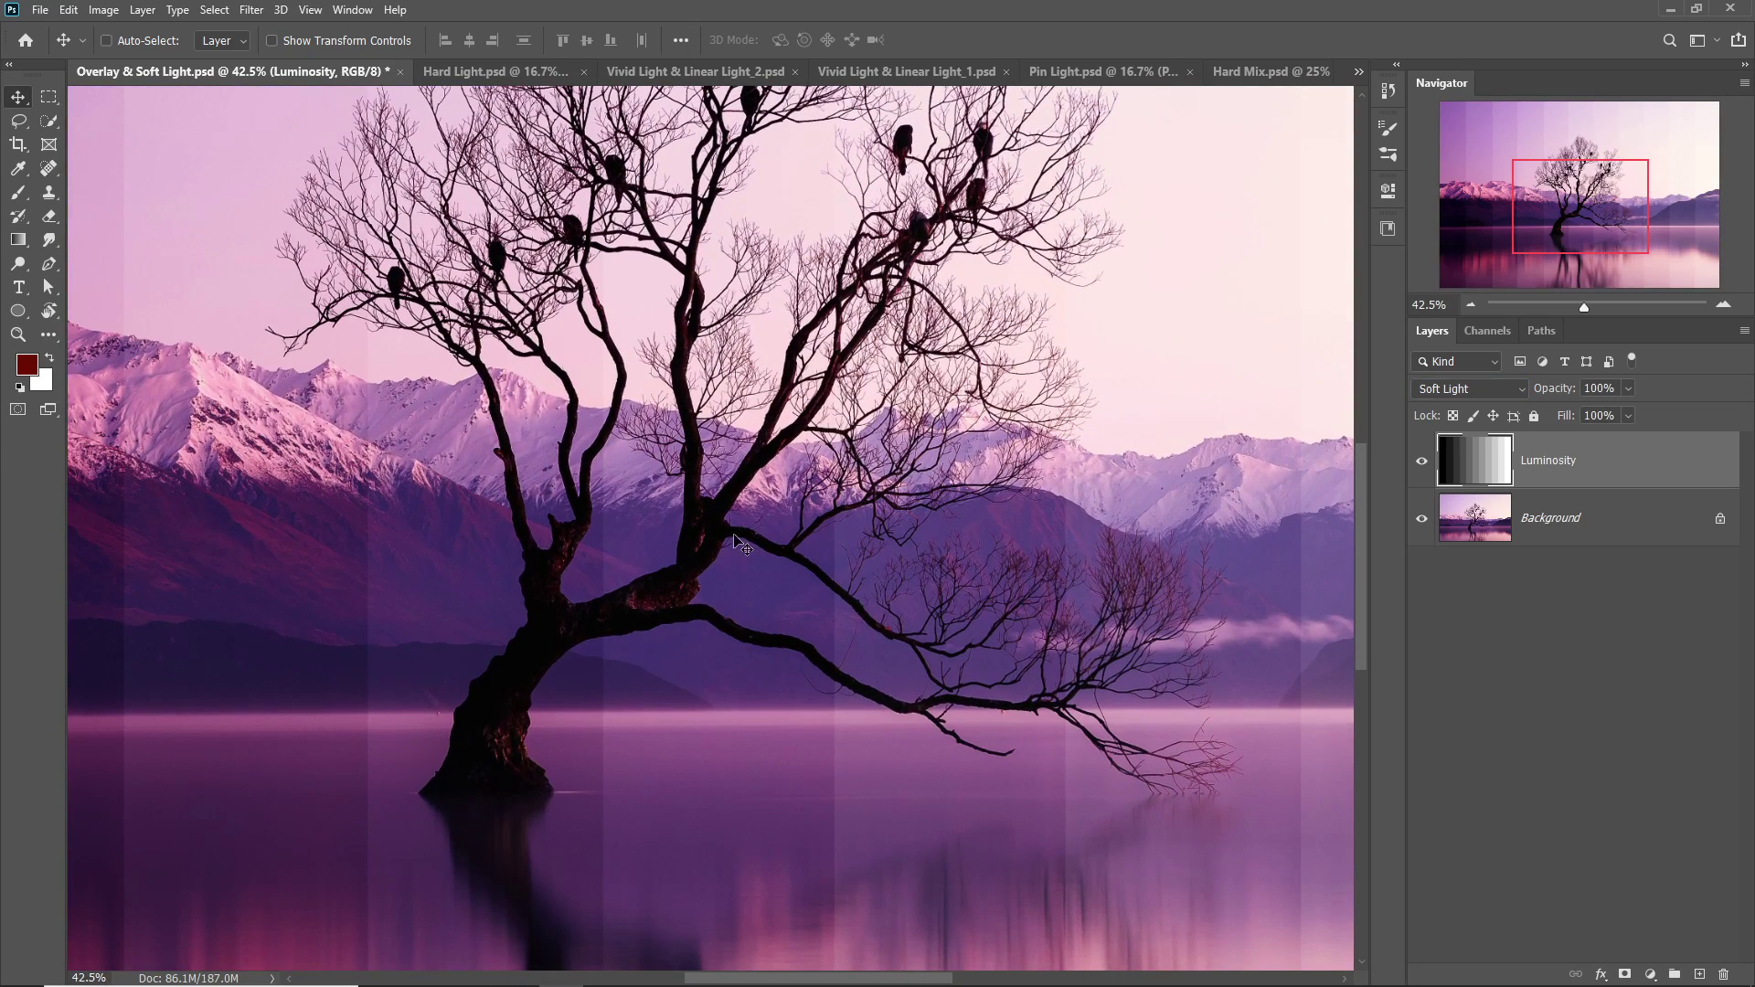
click(1423, 462)
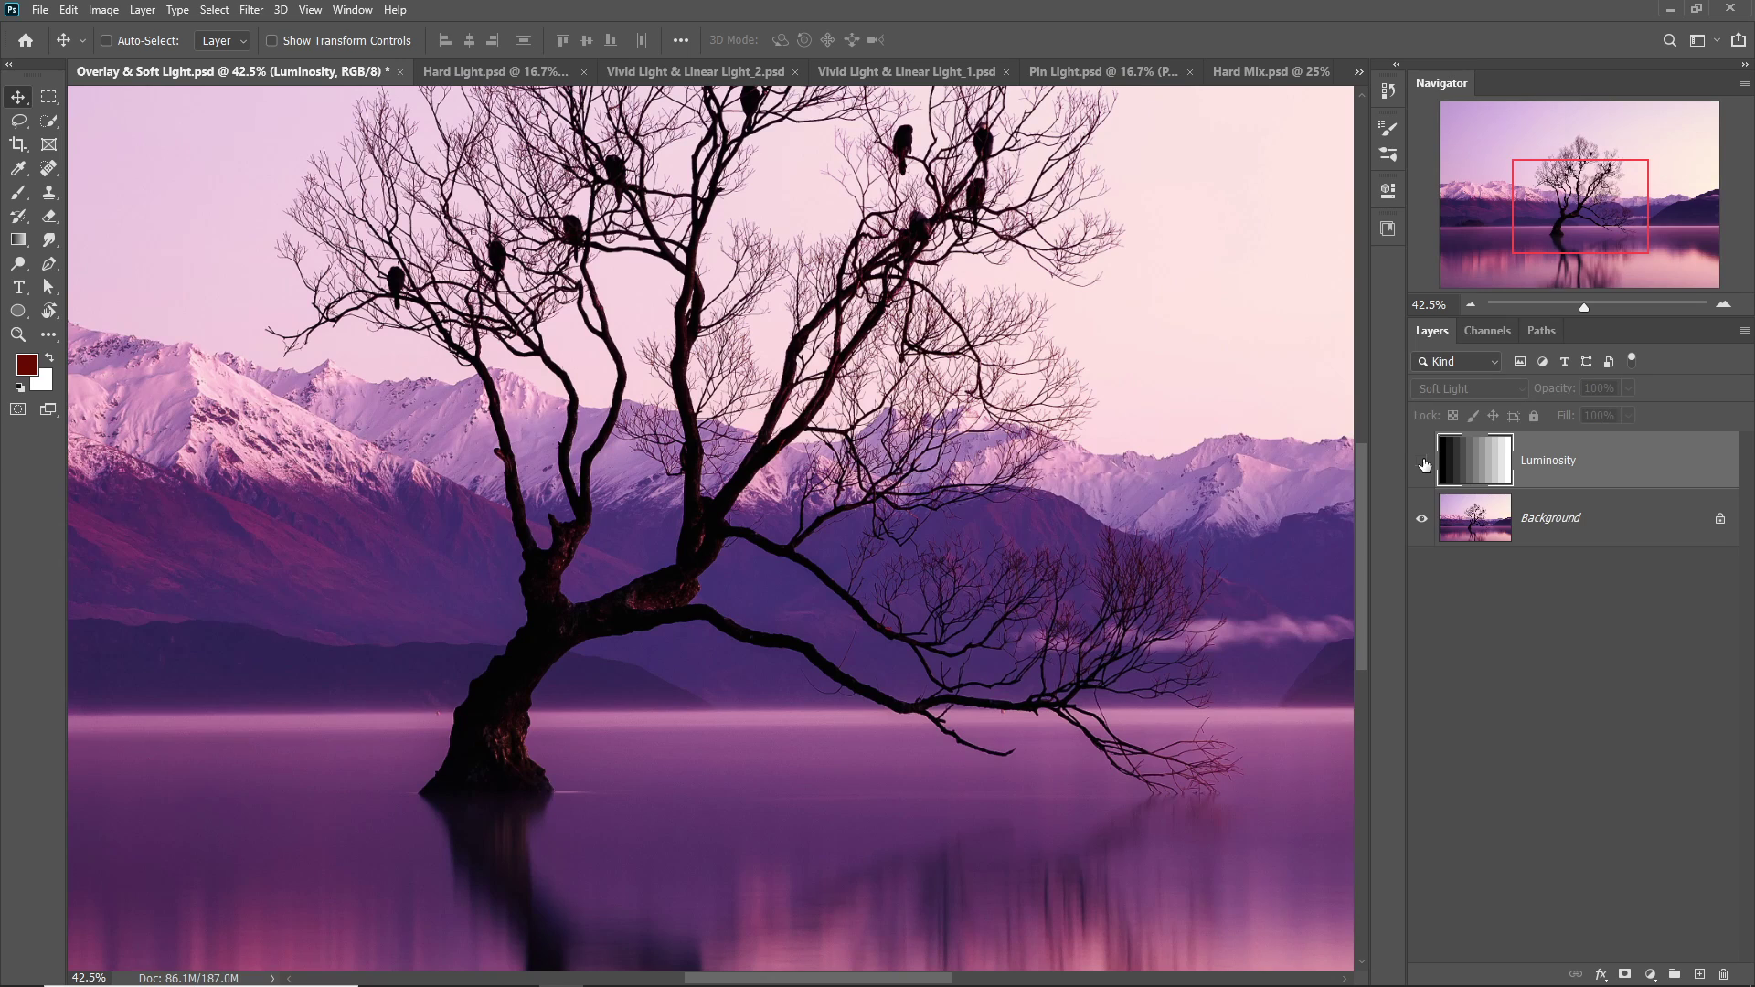
click(1423, 462)
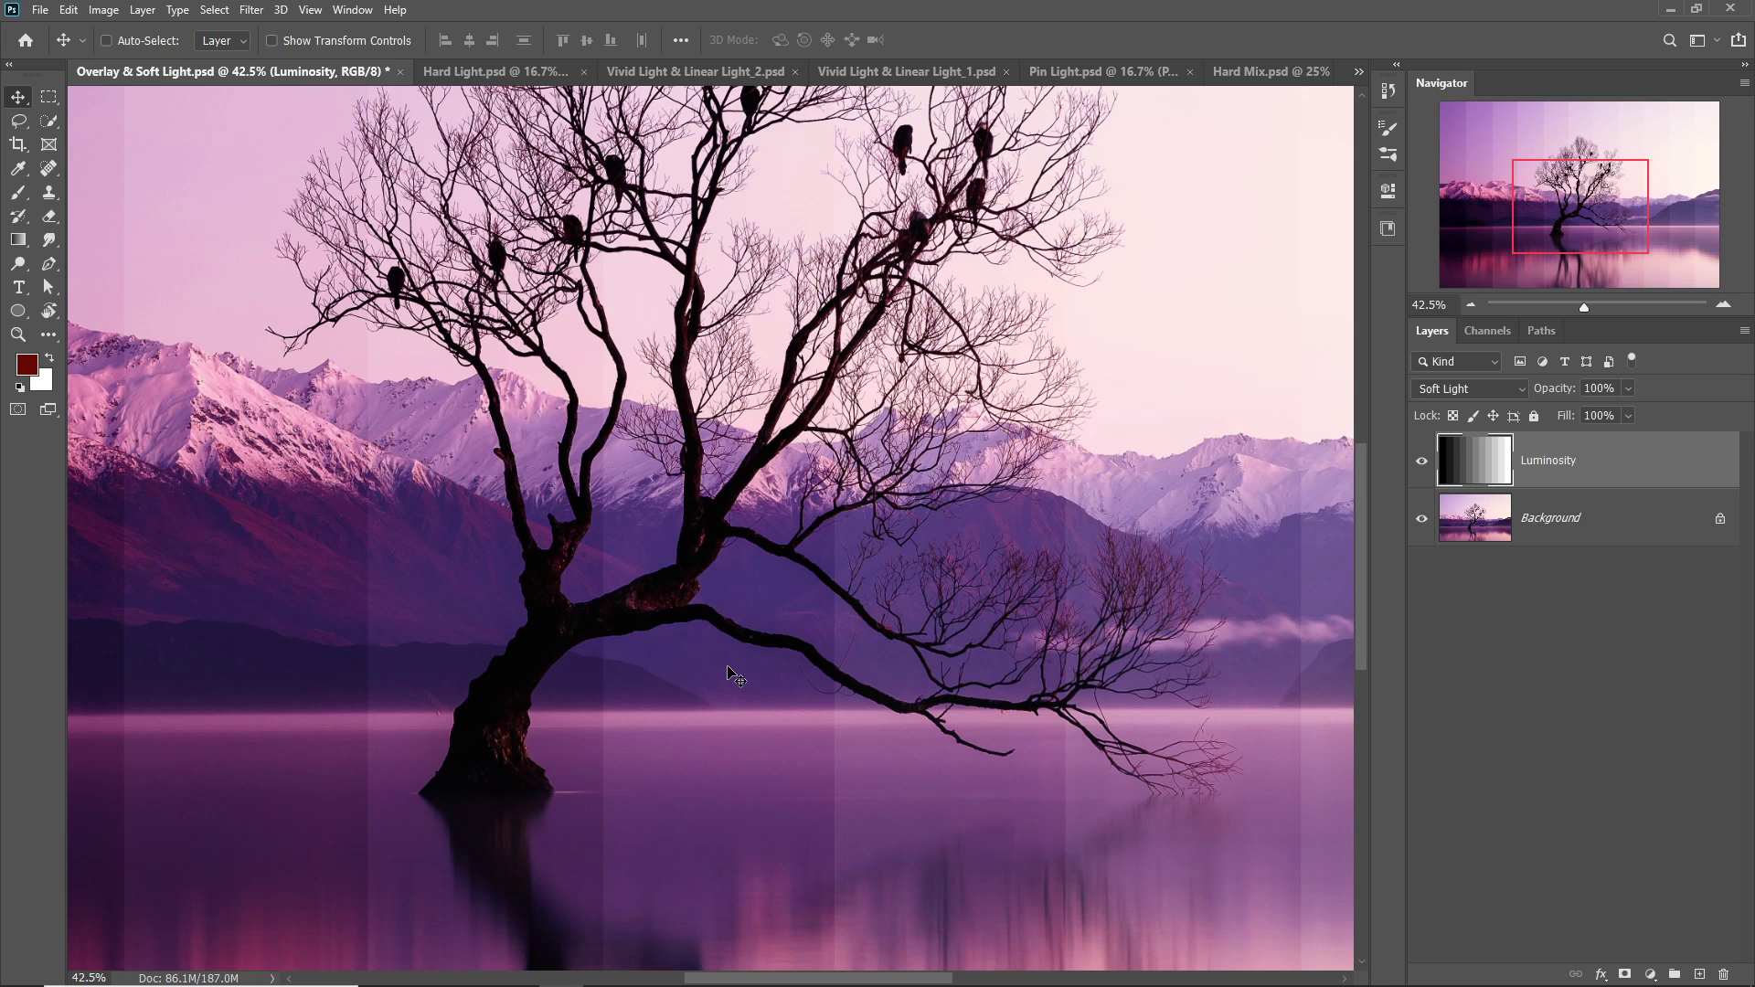
key(ctrl+0)
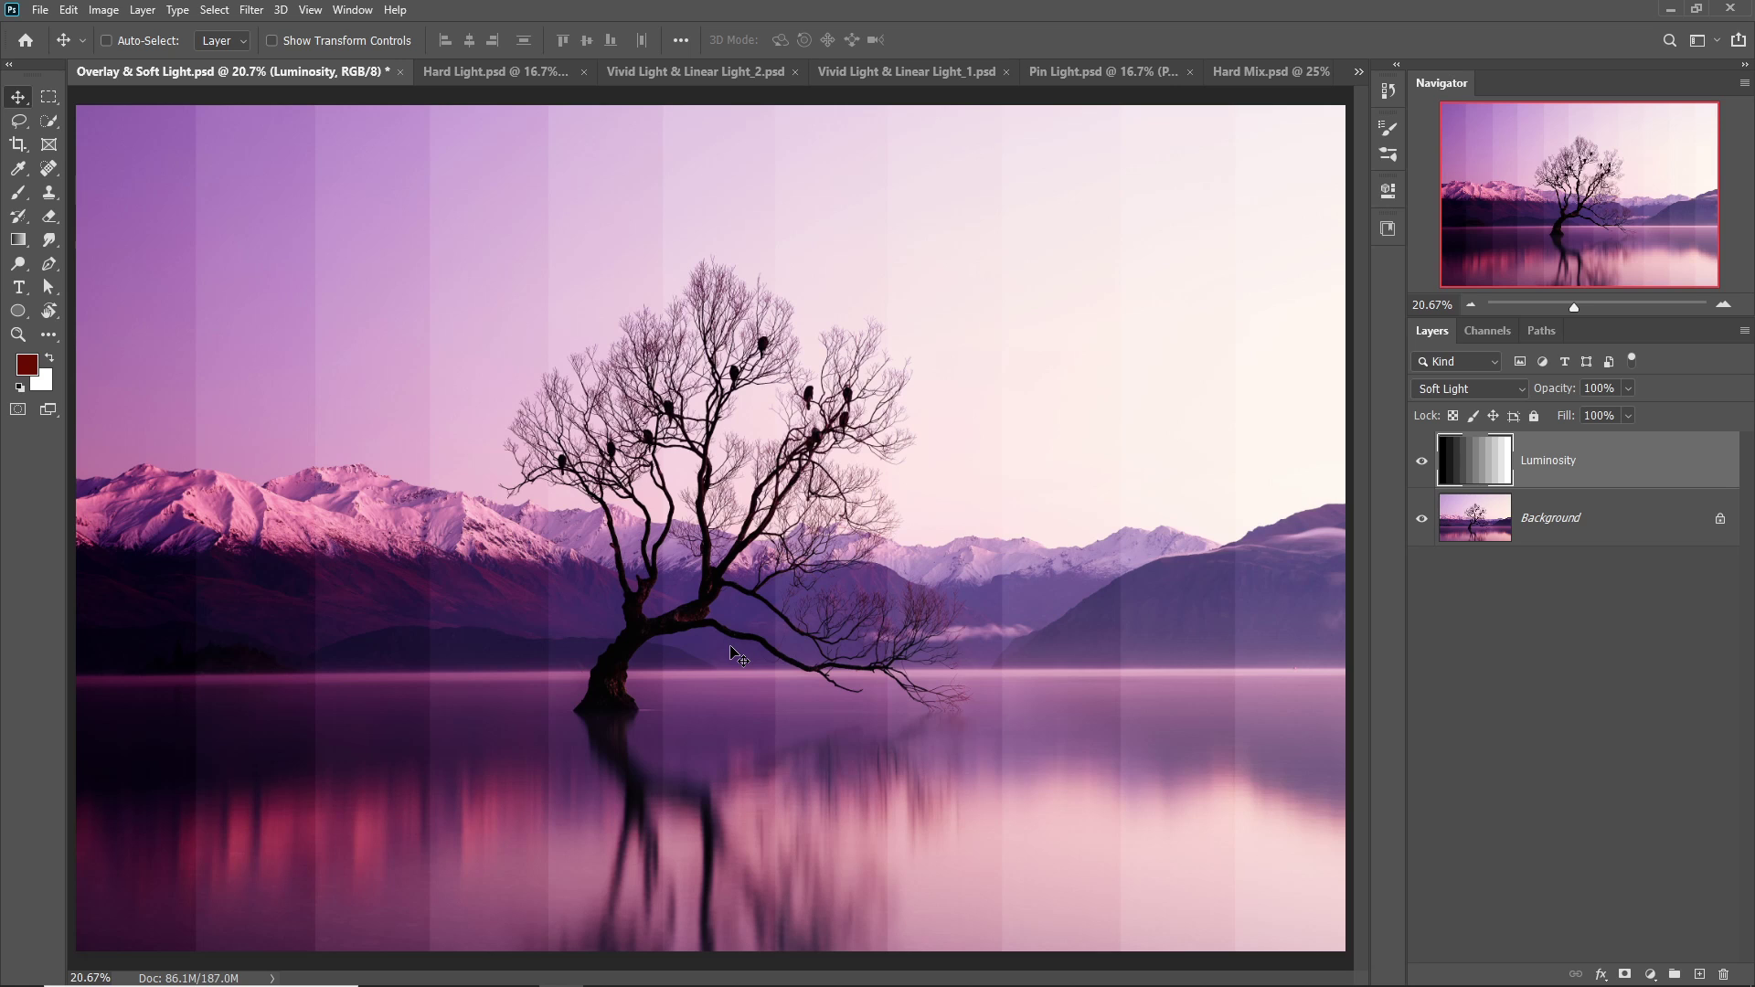
Switch to the Hard Light.psd document and set the Gradient Map 1 layer's blend mode to Hard Light
key(ctrl+Tab)
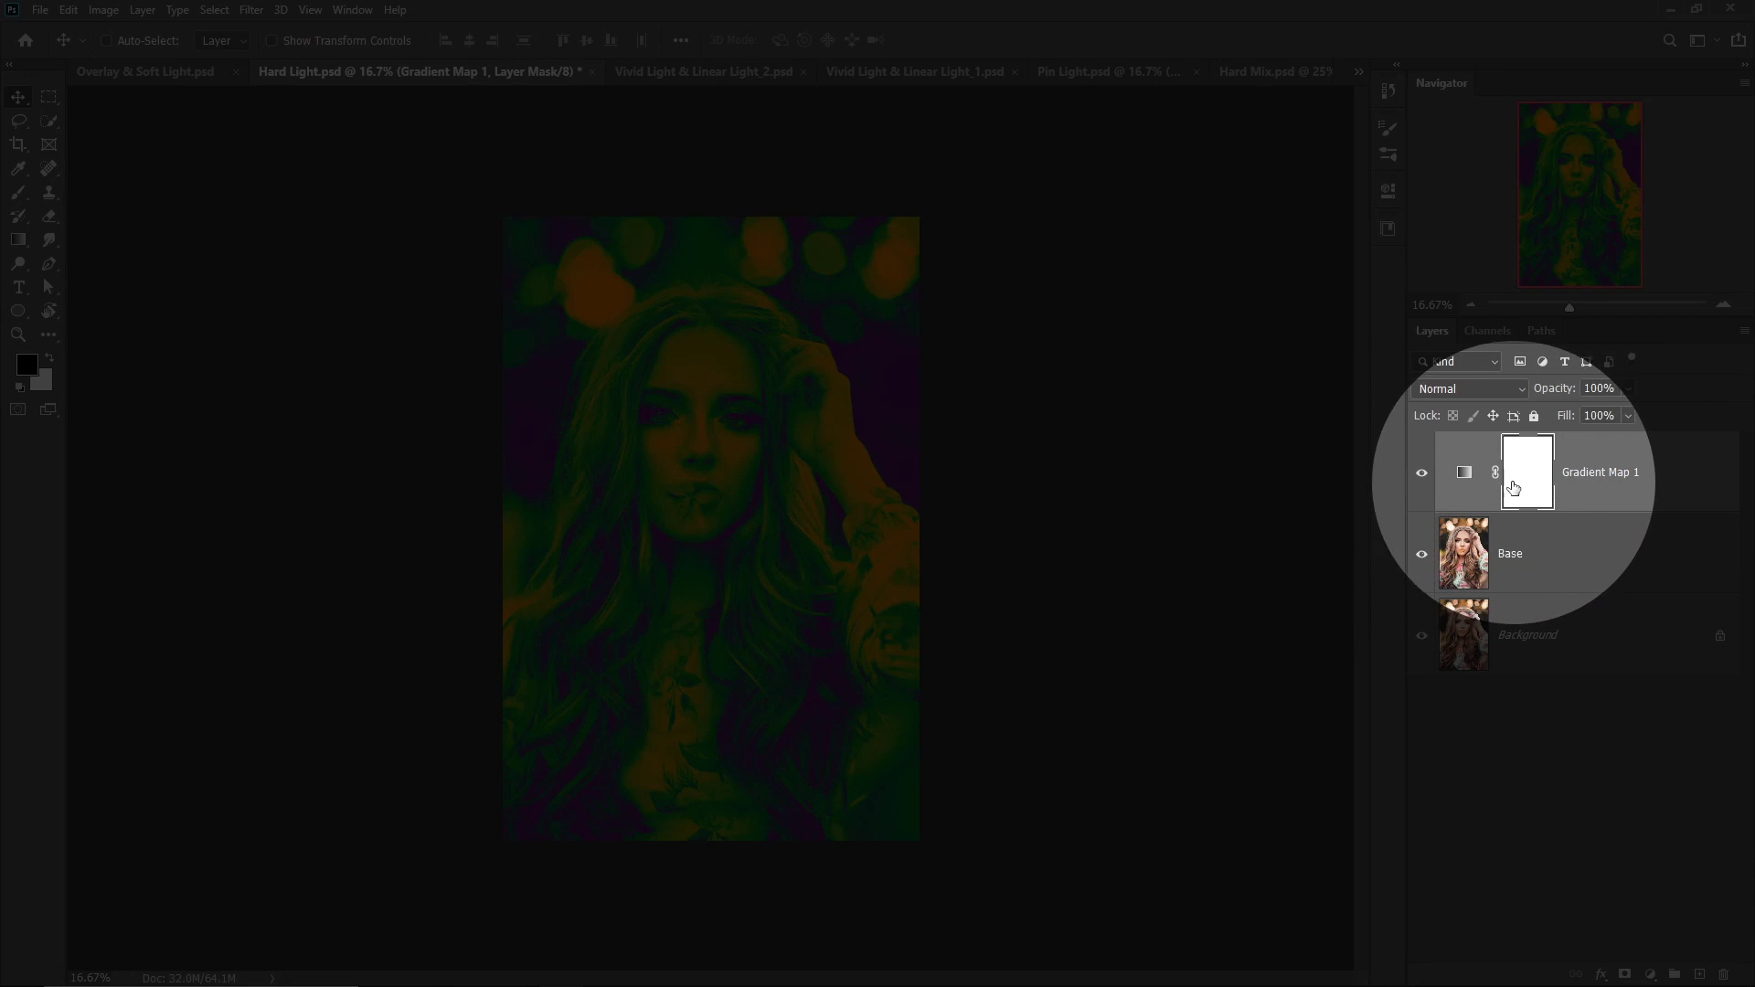
click(1468, 389)
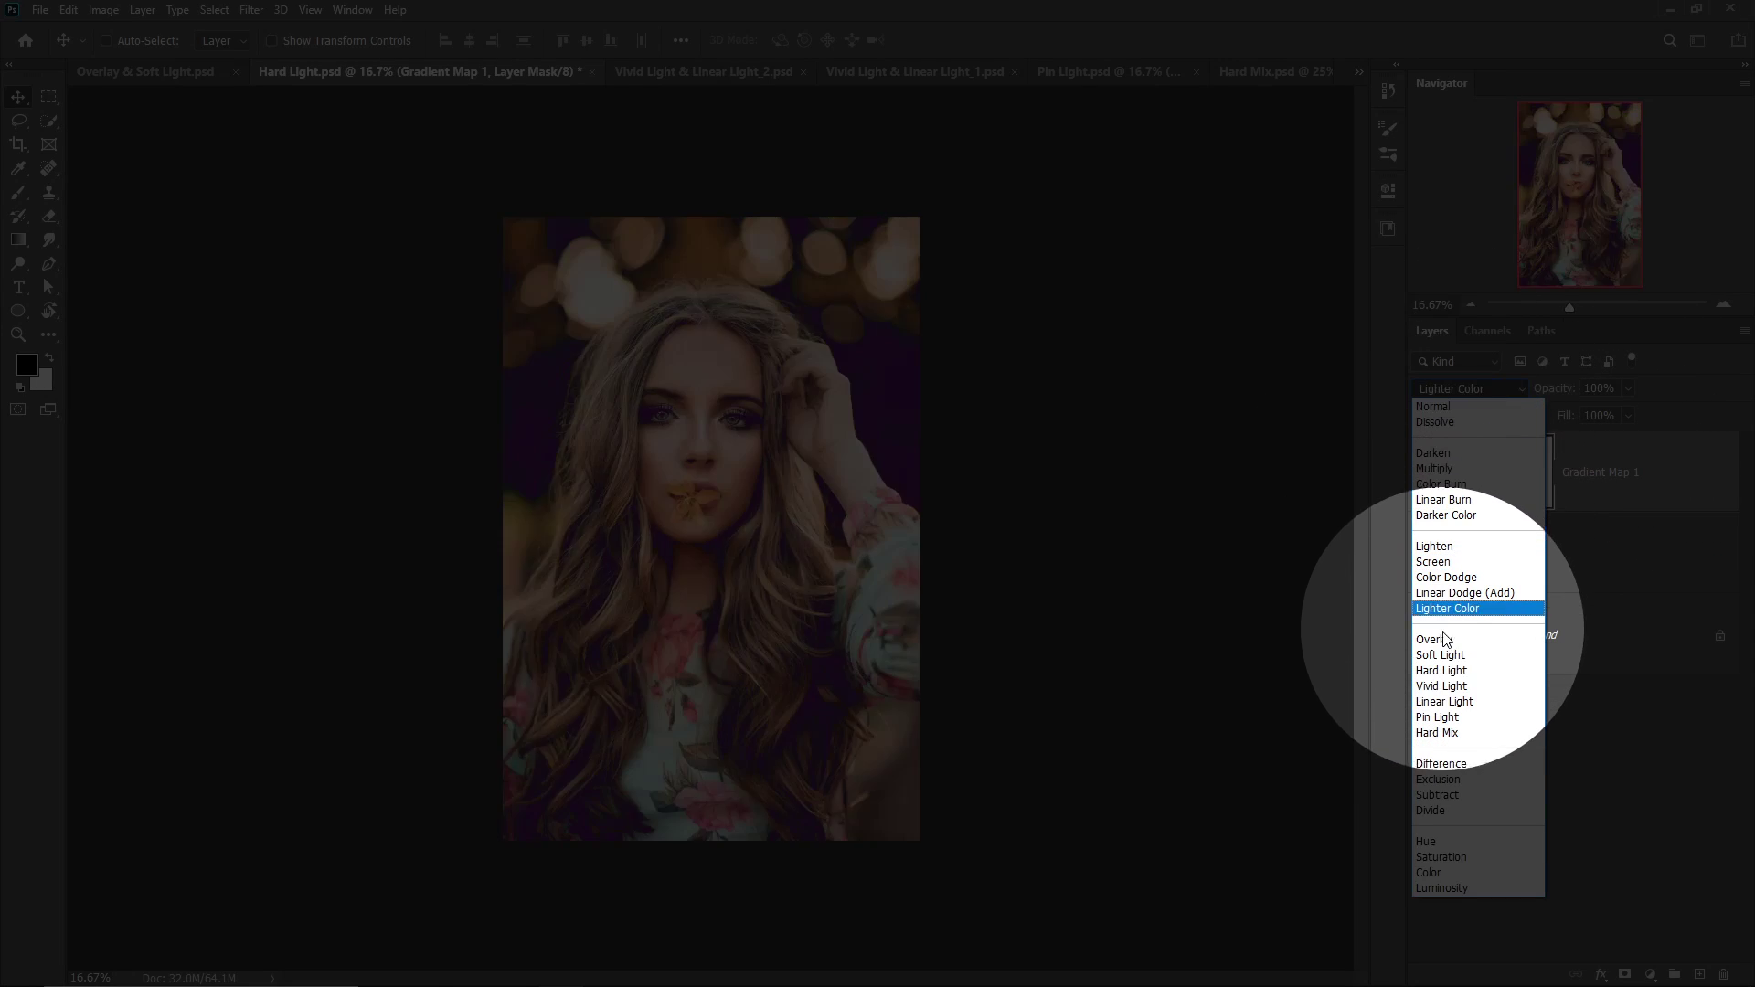
click(1442, 670)
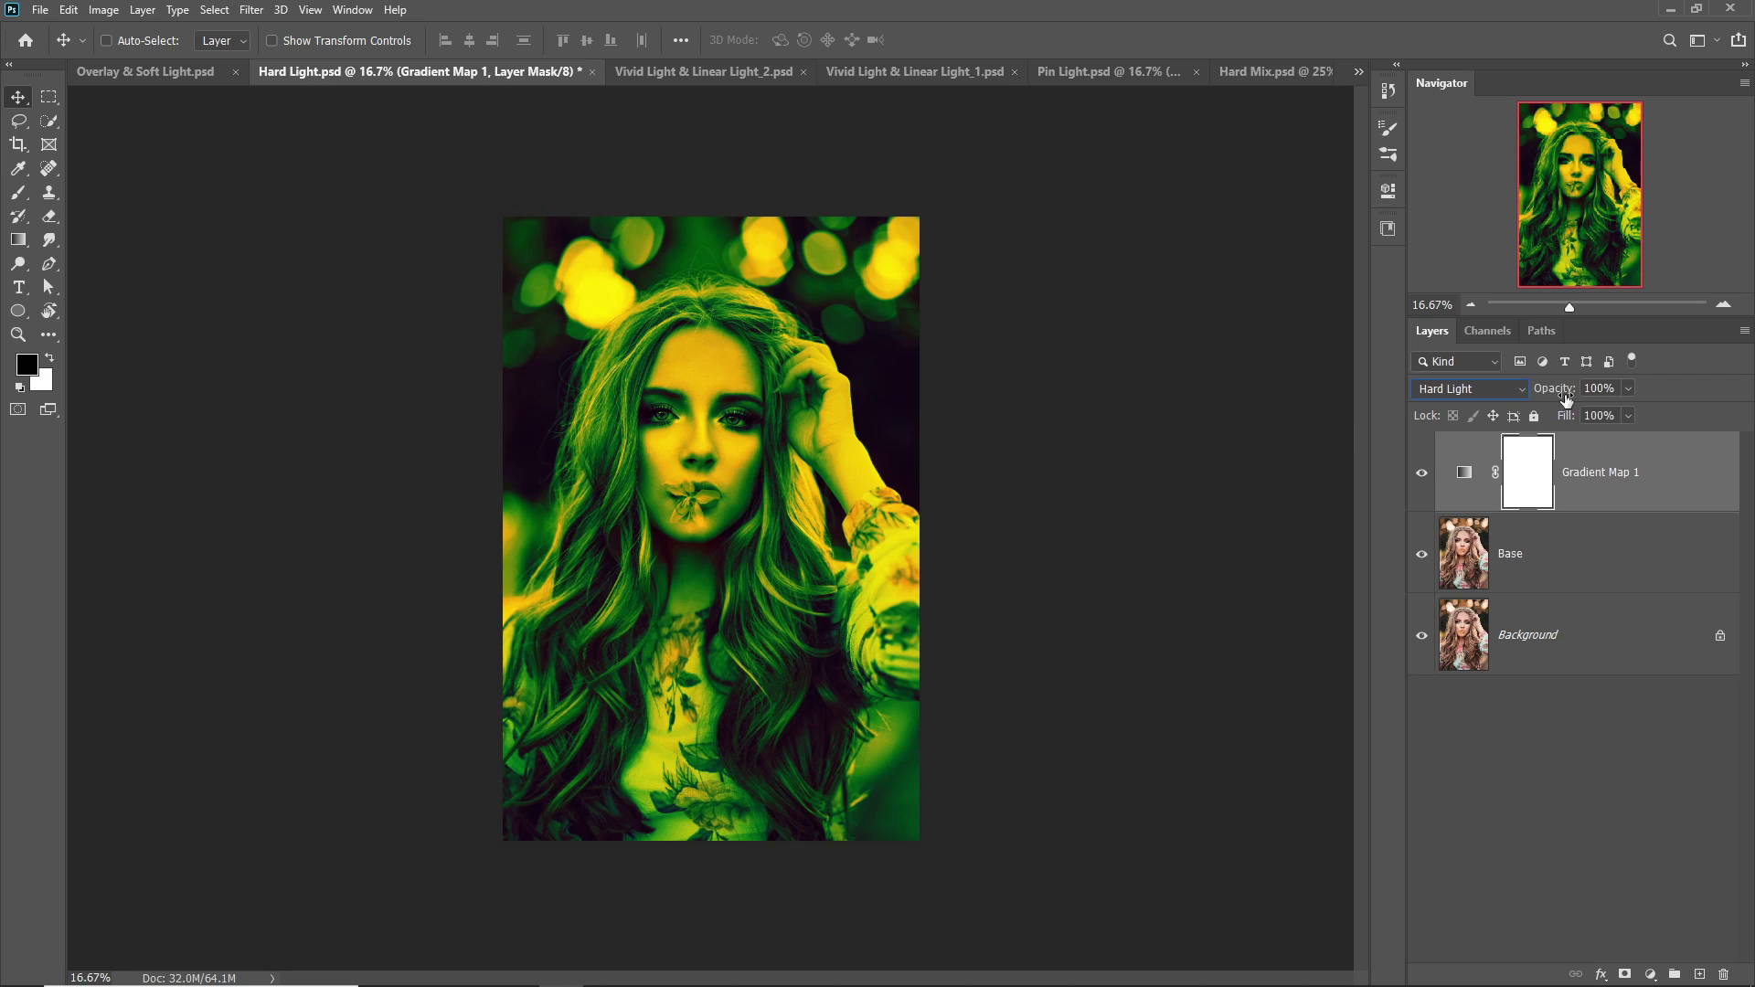
Lower the Gradient Map 1 layer's opacity to 66% and restore it to 100%
drag(1566, 398, 1534, 398)
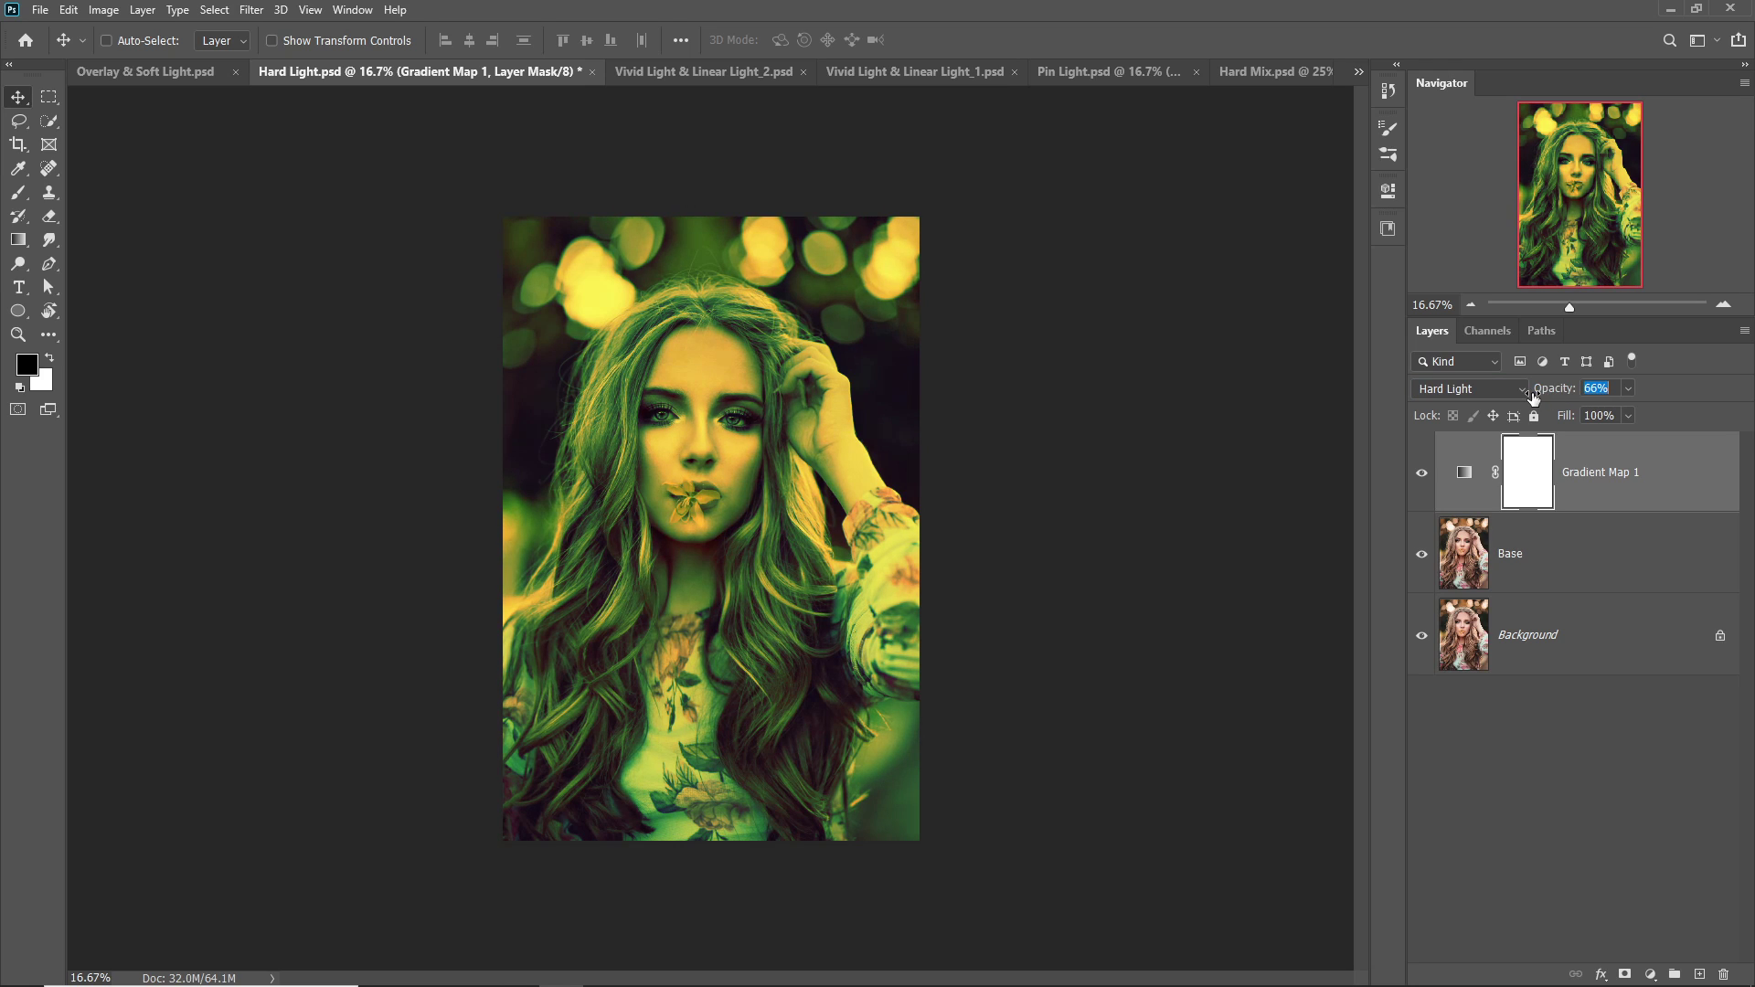
text(100)
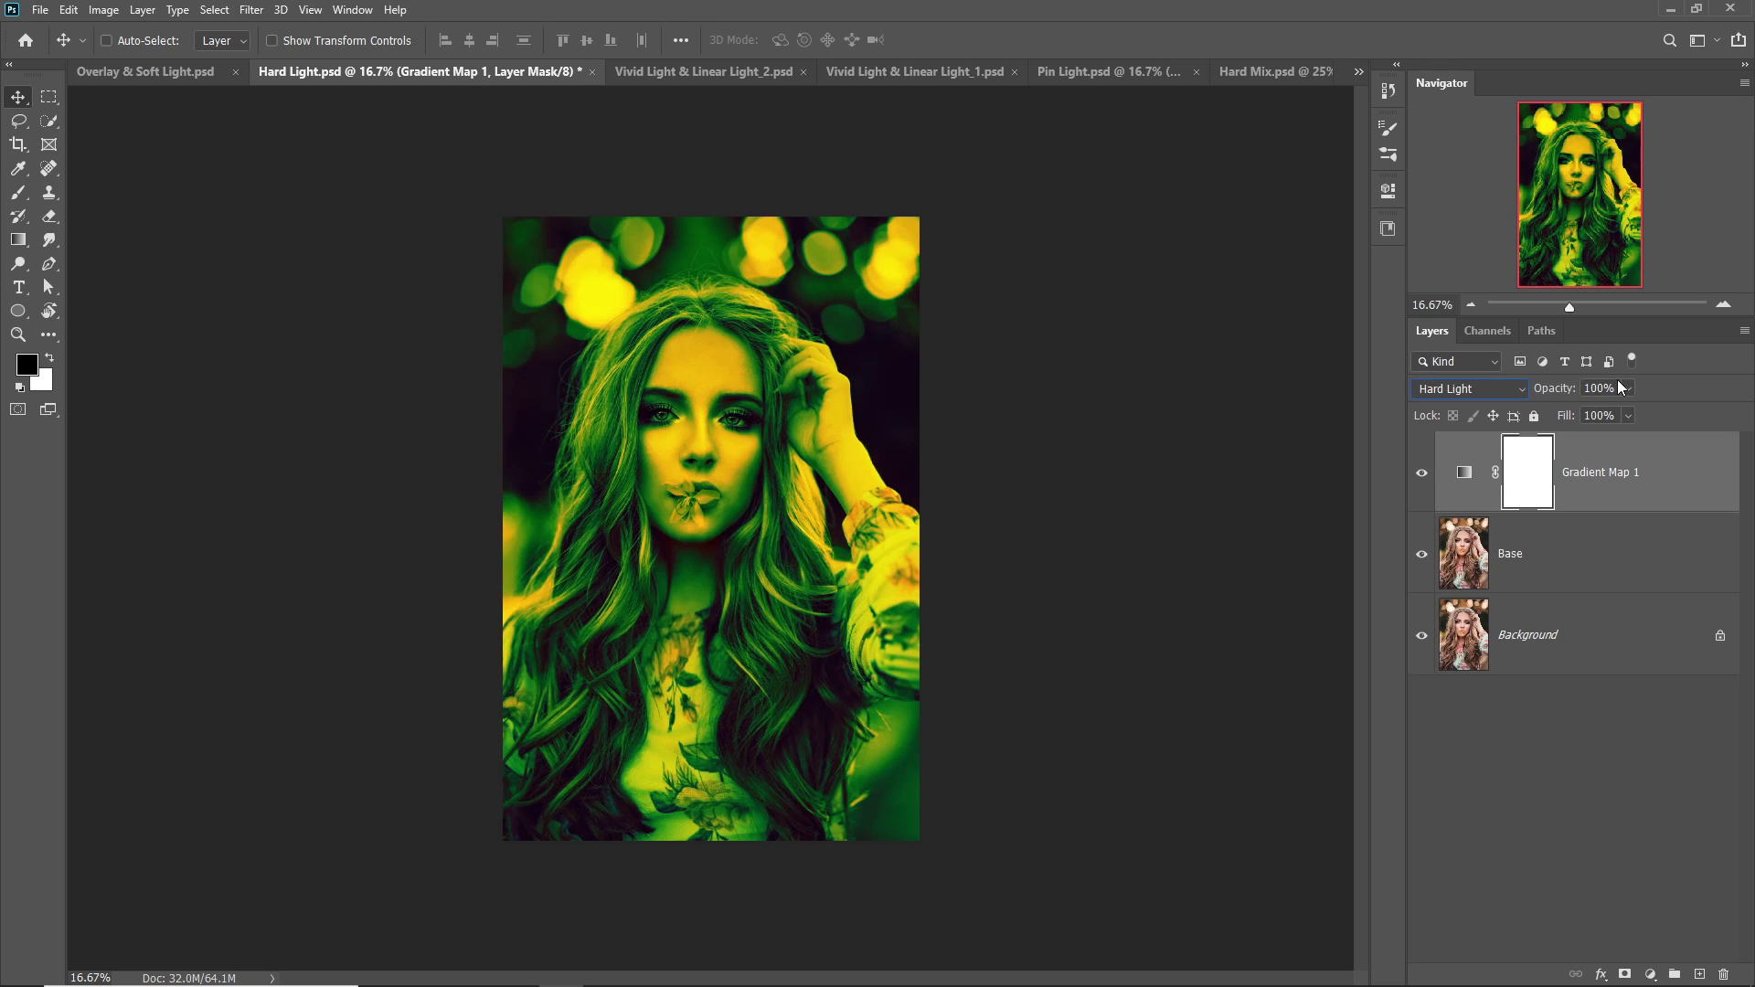
key(Return)
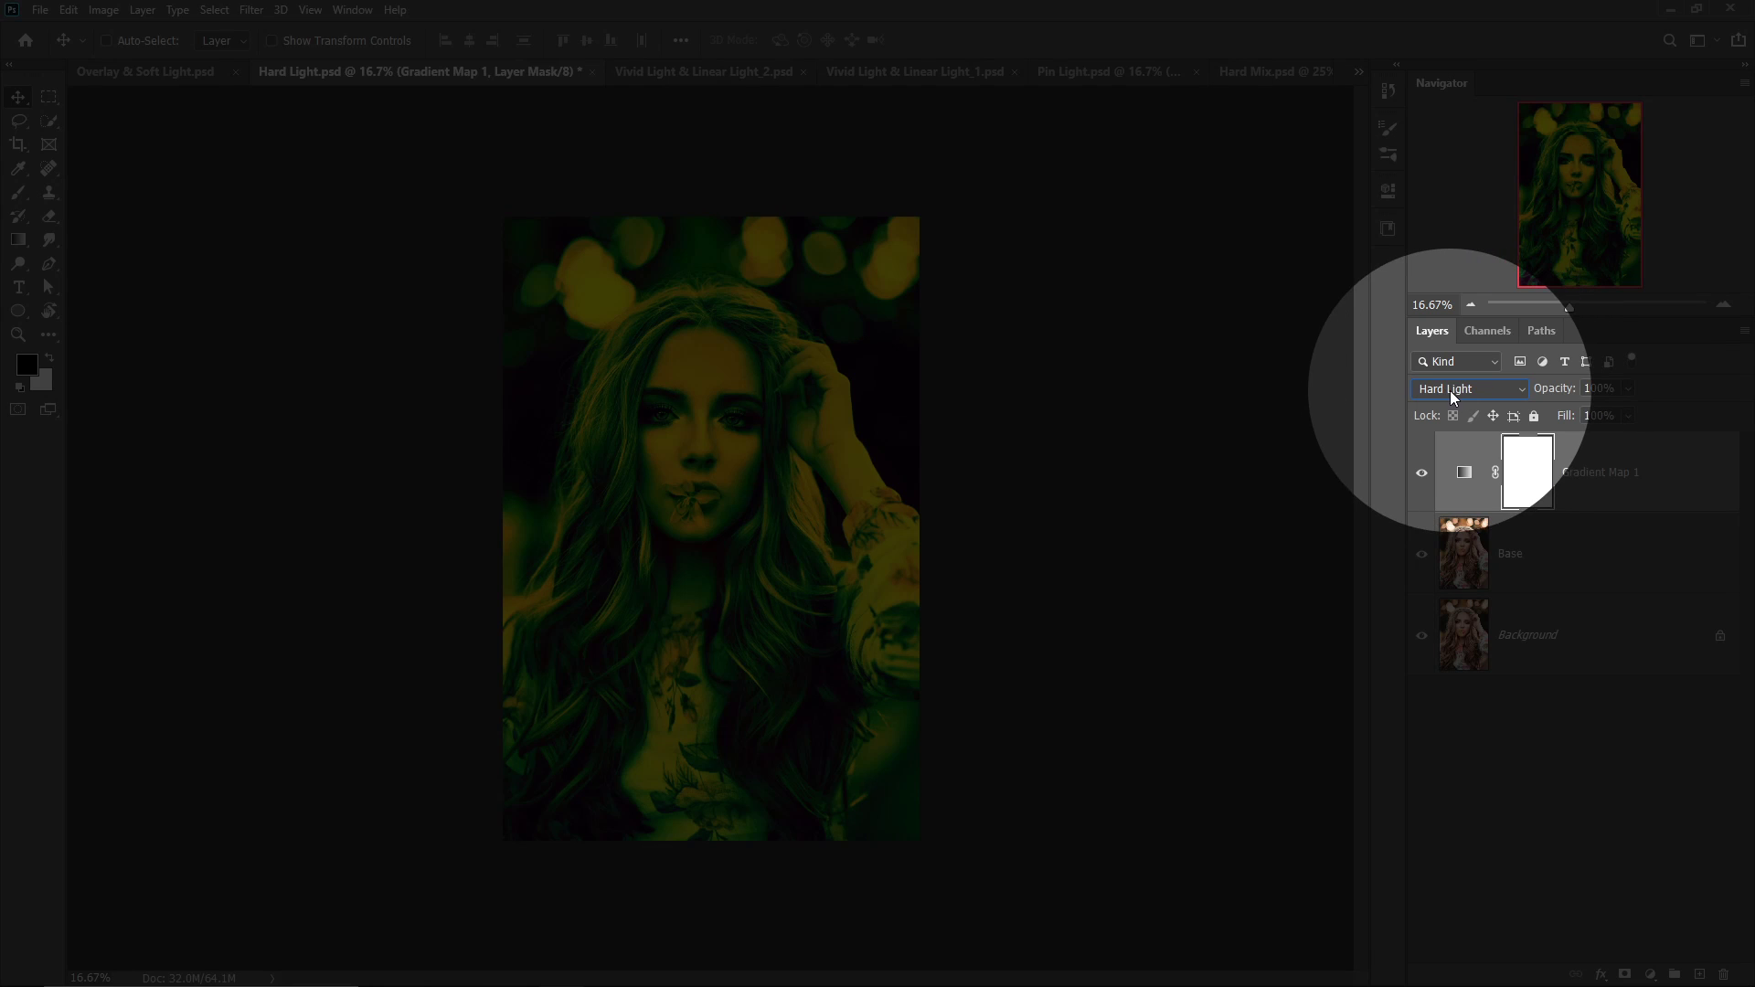
Change the Gradient Map 1 layer's blend mode to Overlay
click(1450, 391)
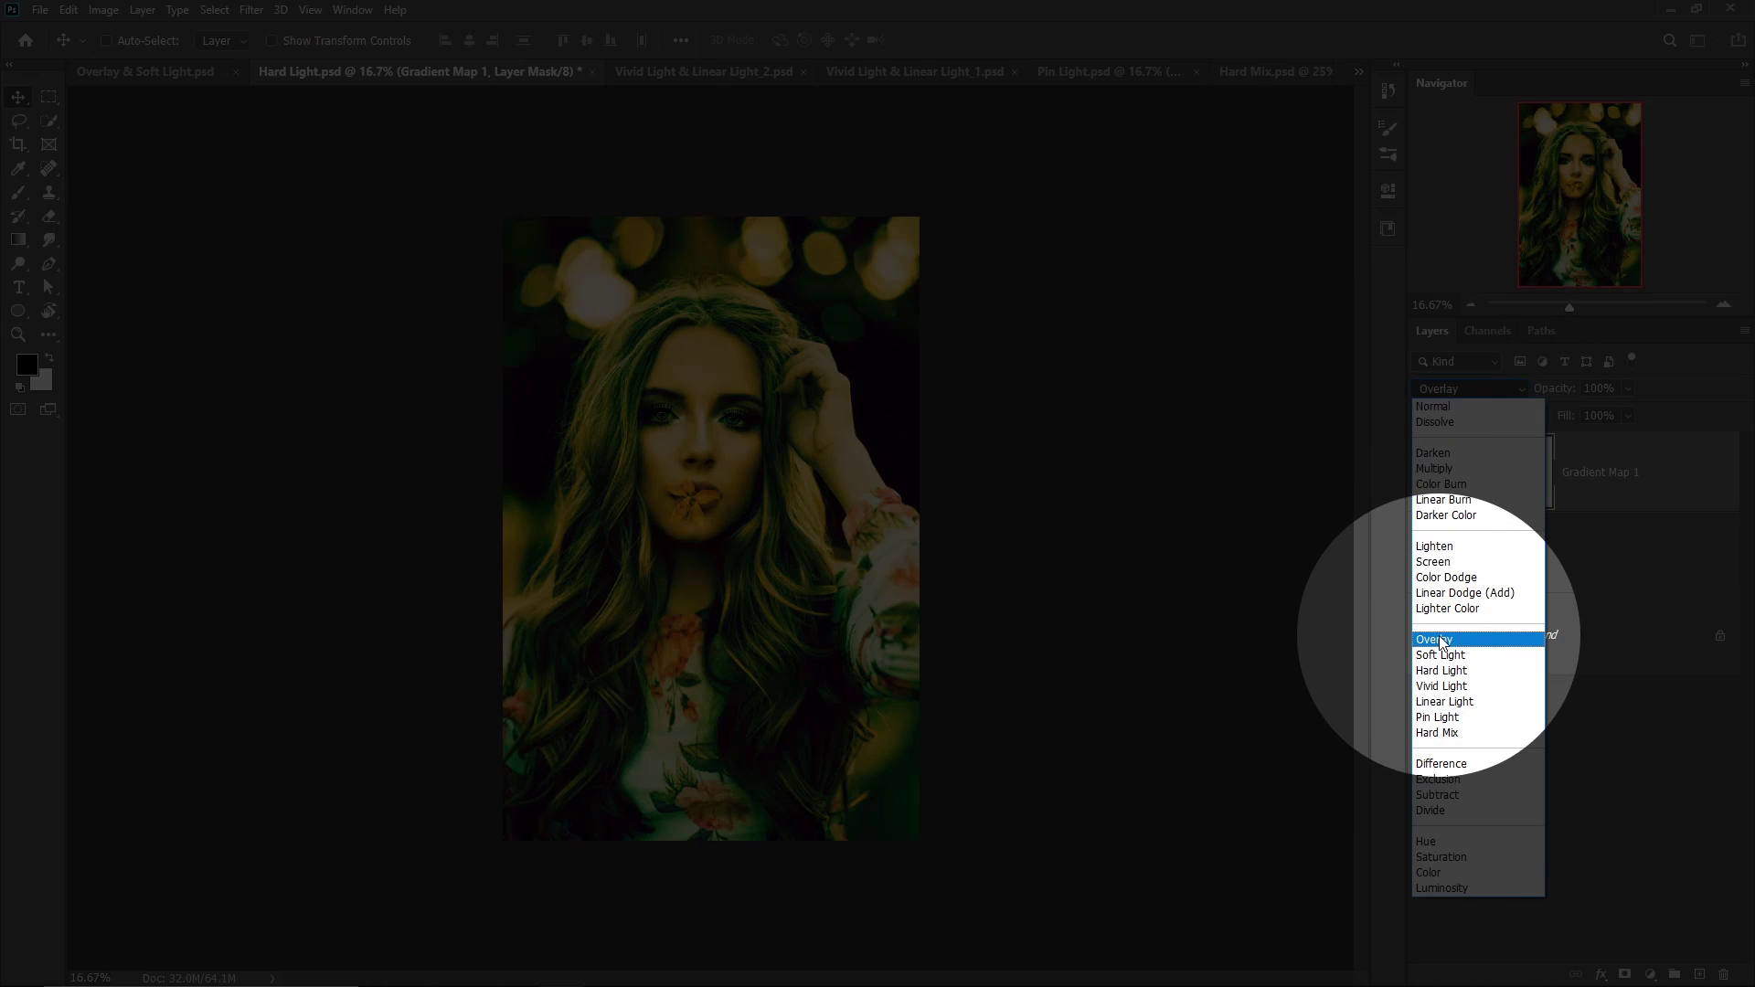
click(1453, 631)
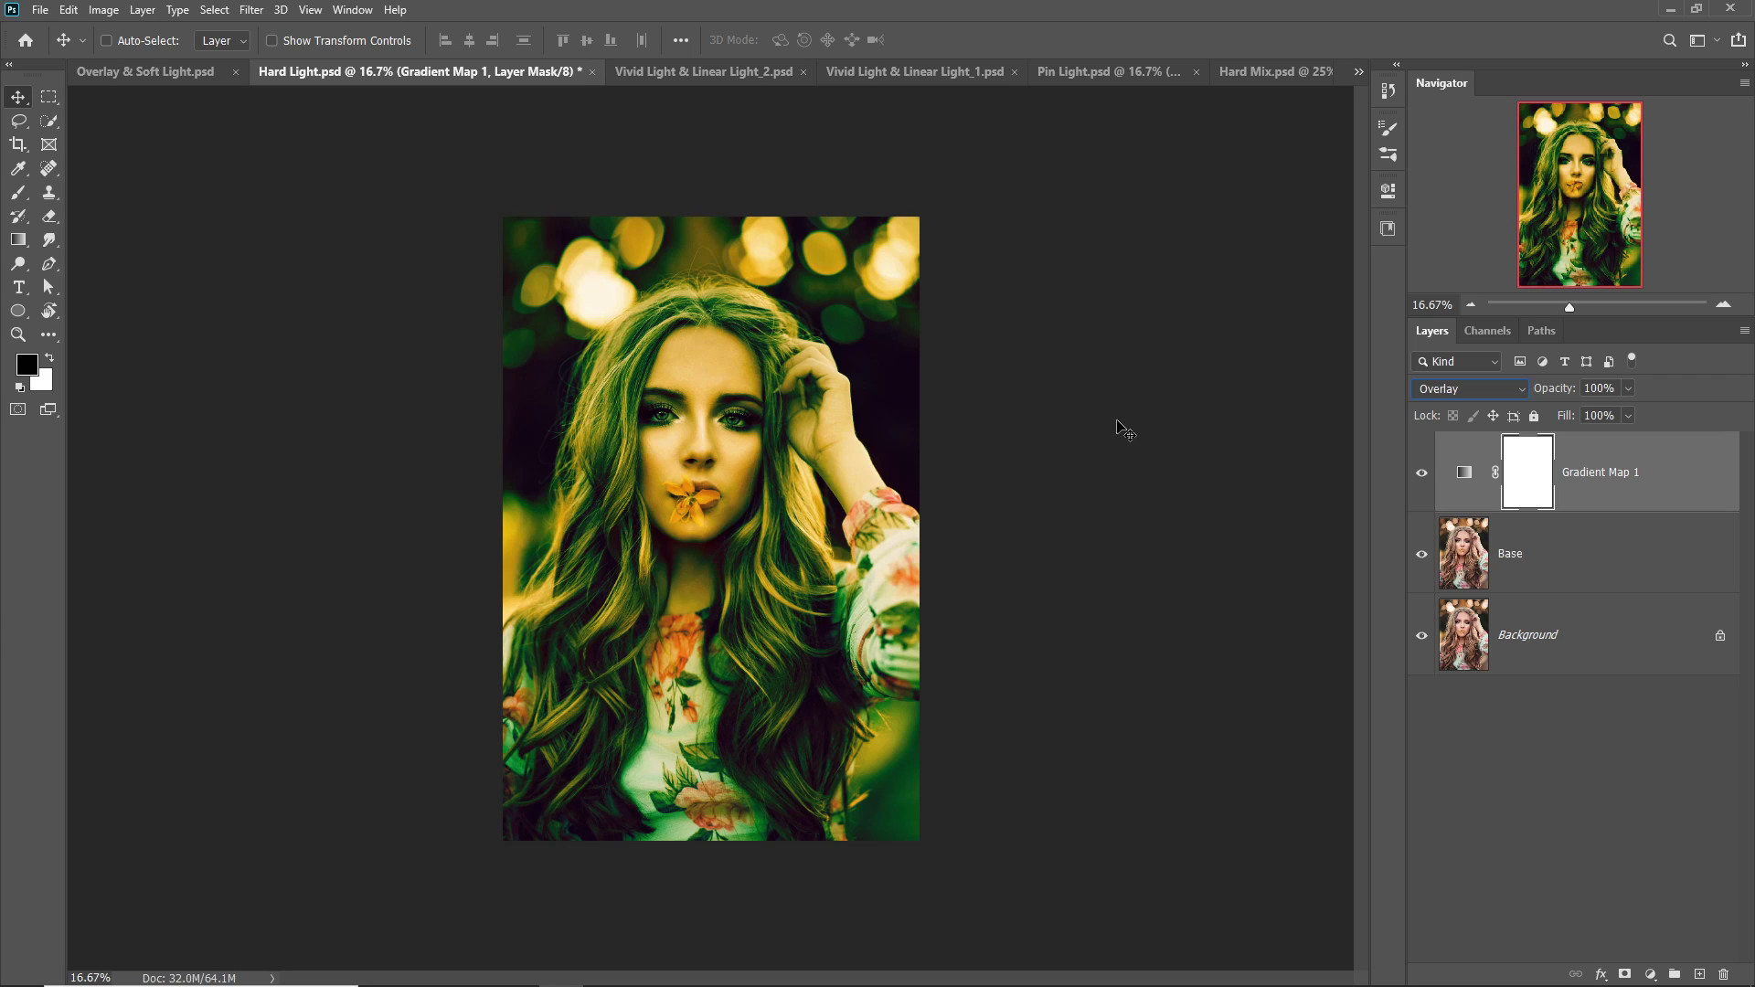
Create a history snapshot of the current state and rename it Overlay
click(1392, 94)
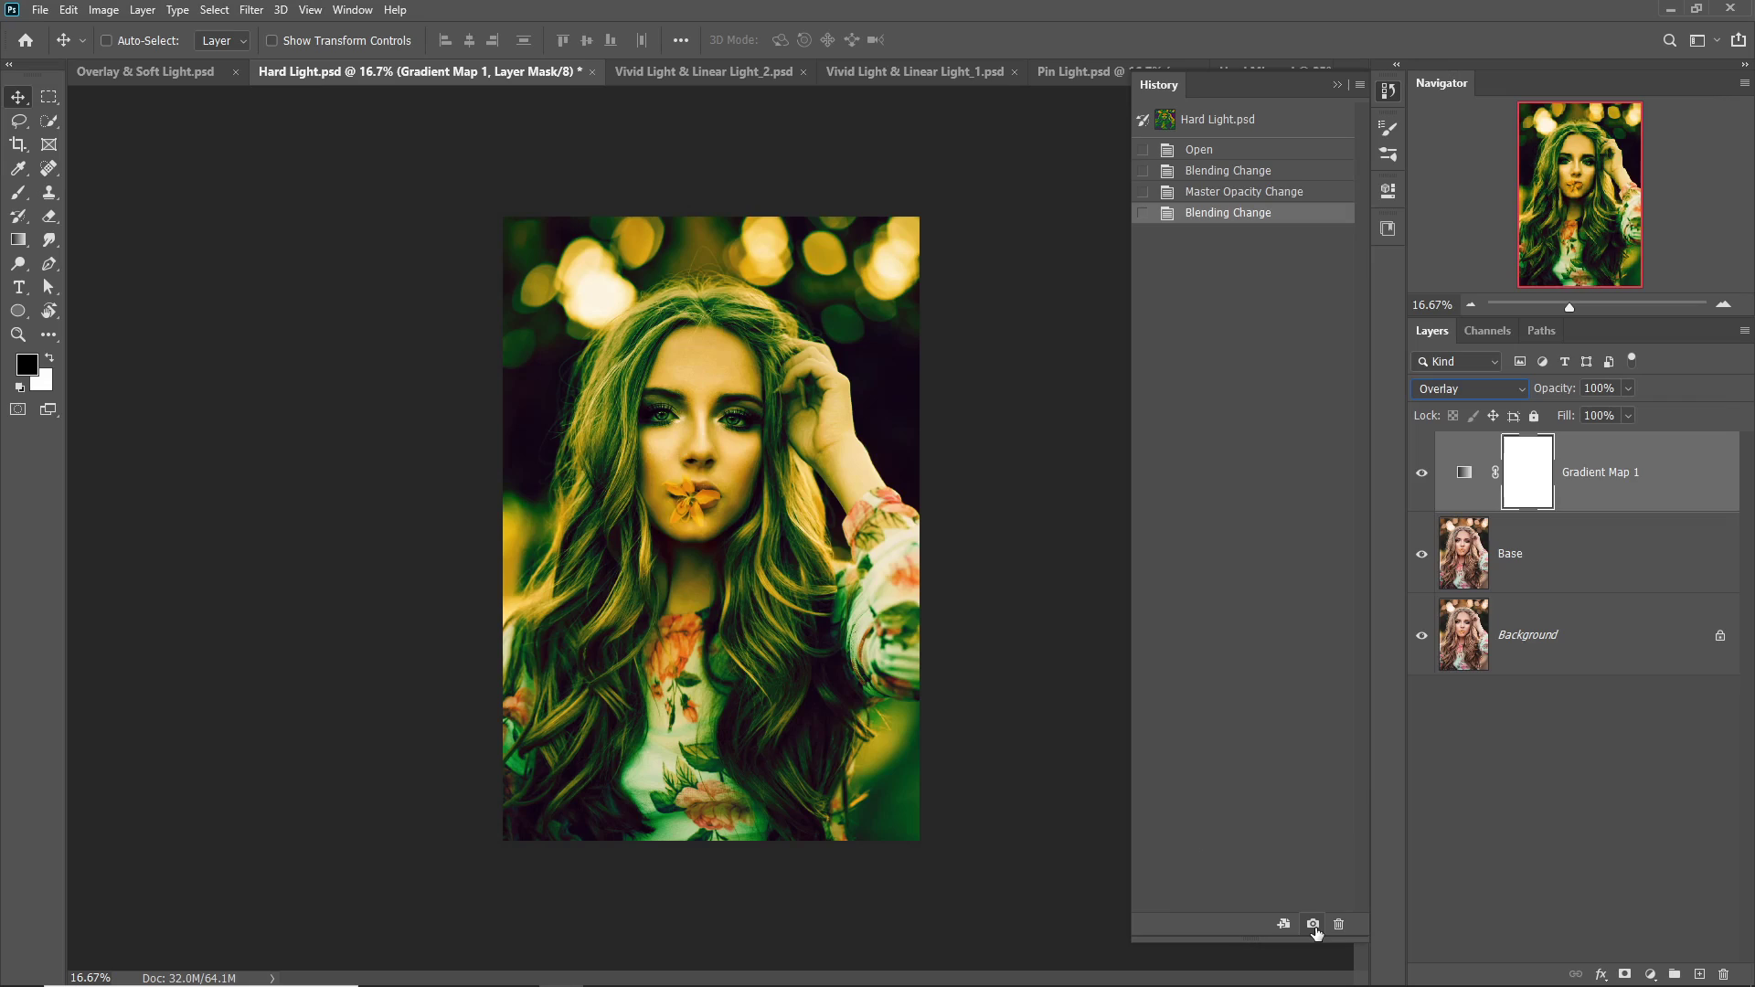
click(1313, 926)
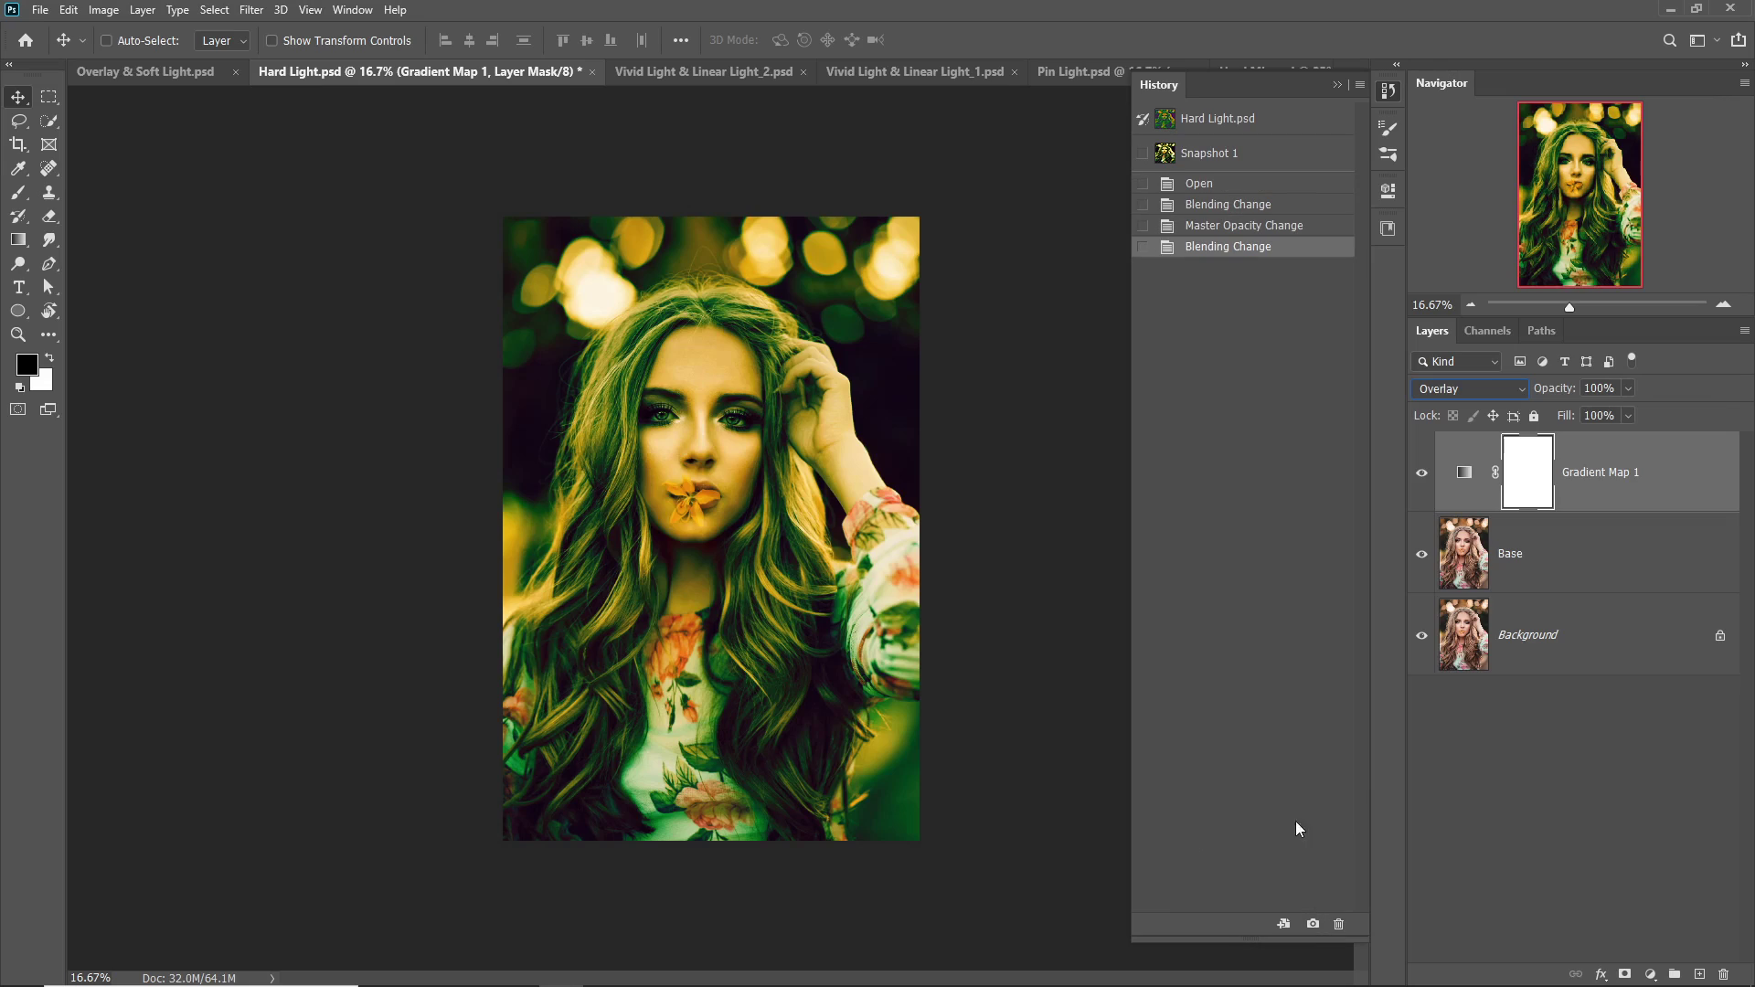
click(1222, 157)
double_click(1221, 157)
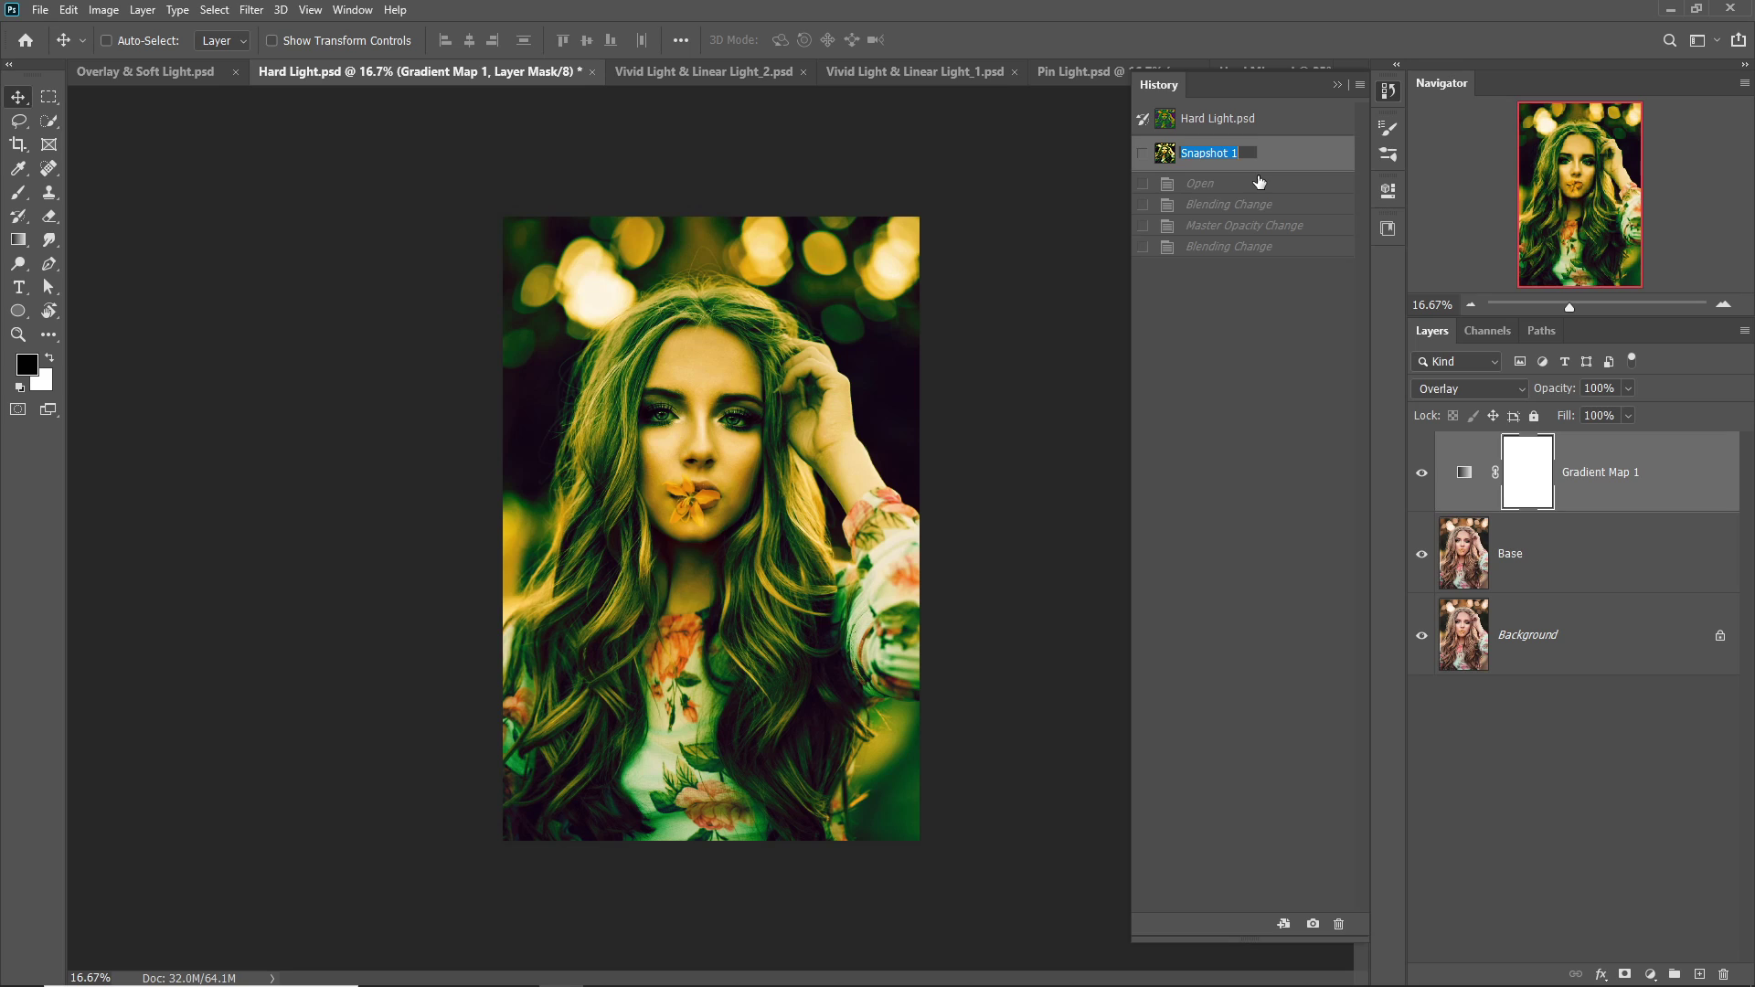
text(Overlay)
key(Return)
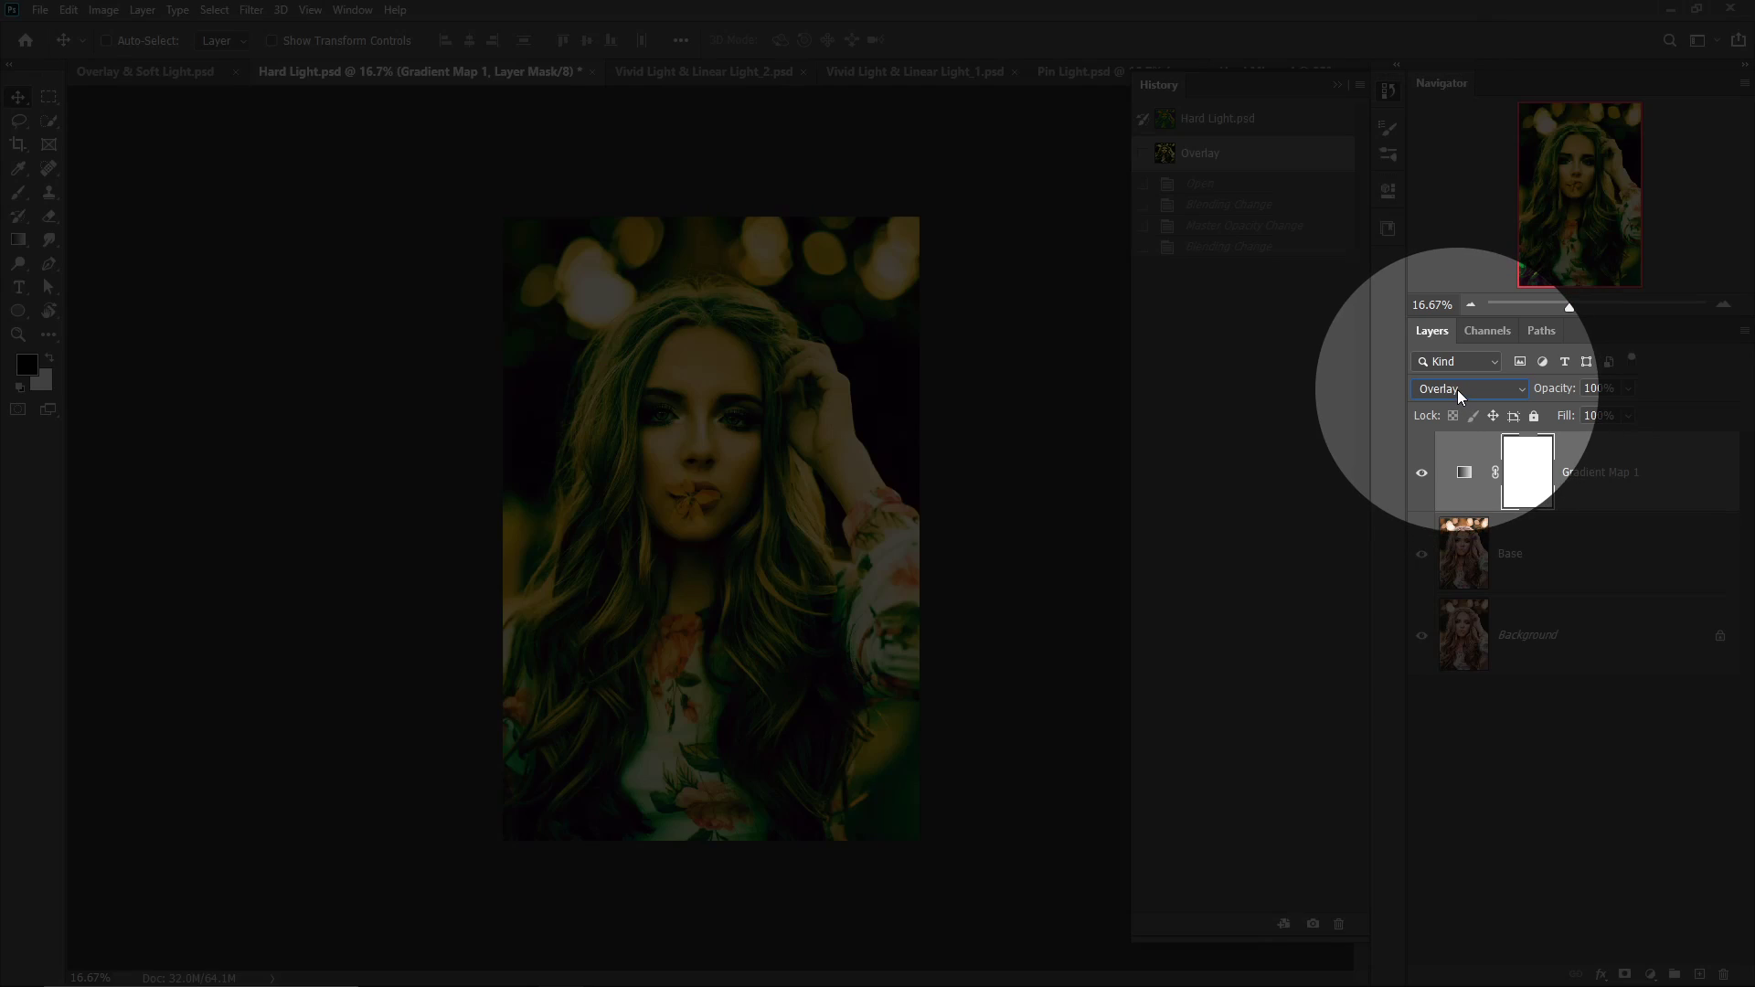
Set the Gradient Map 1 layer's blend mode to Normal and move it below the Base layer
click(1457, 390)
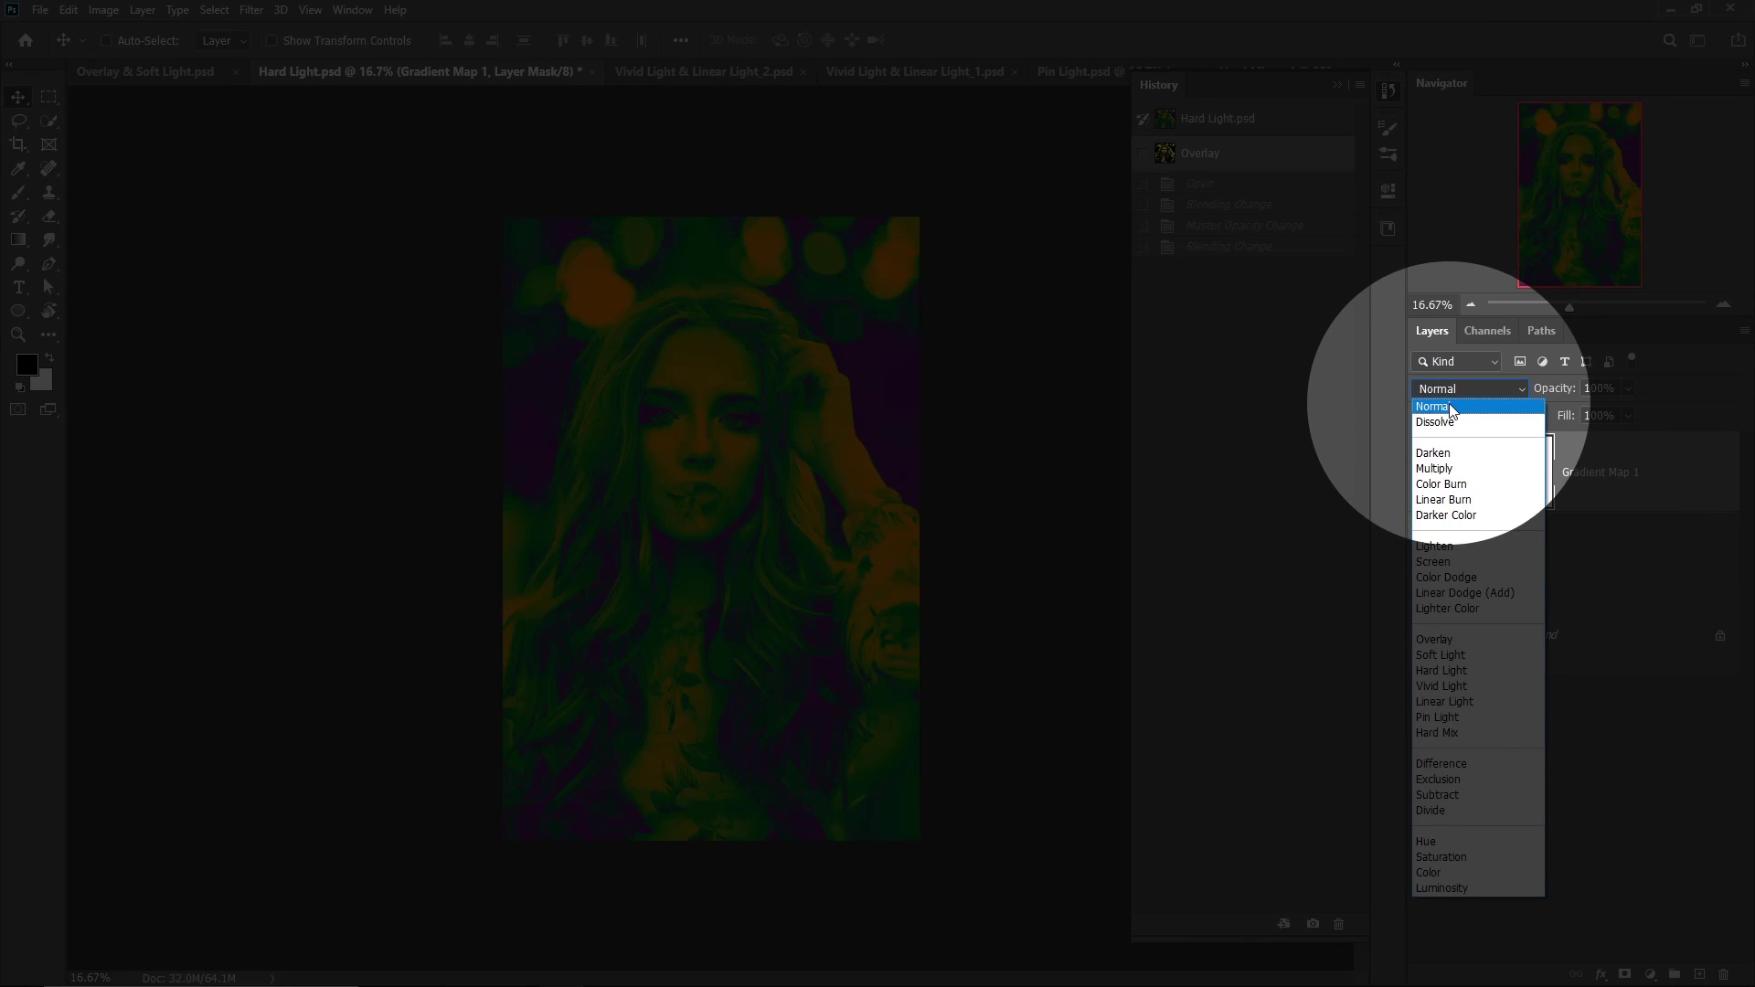
click(1440, 389)
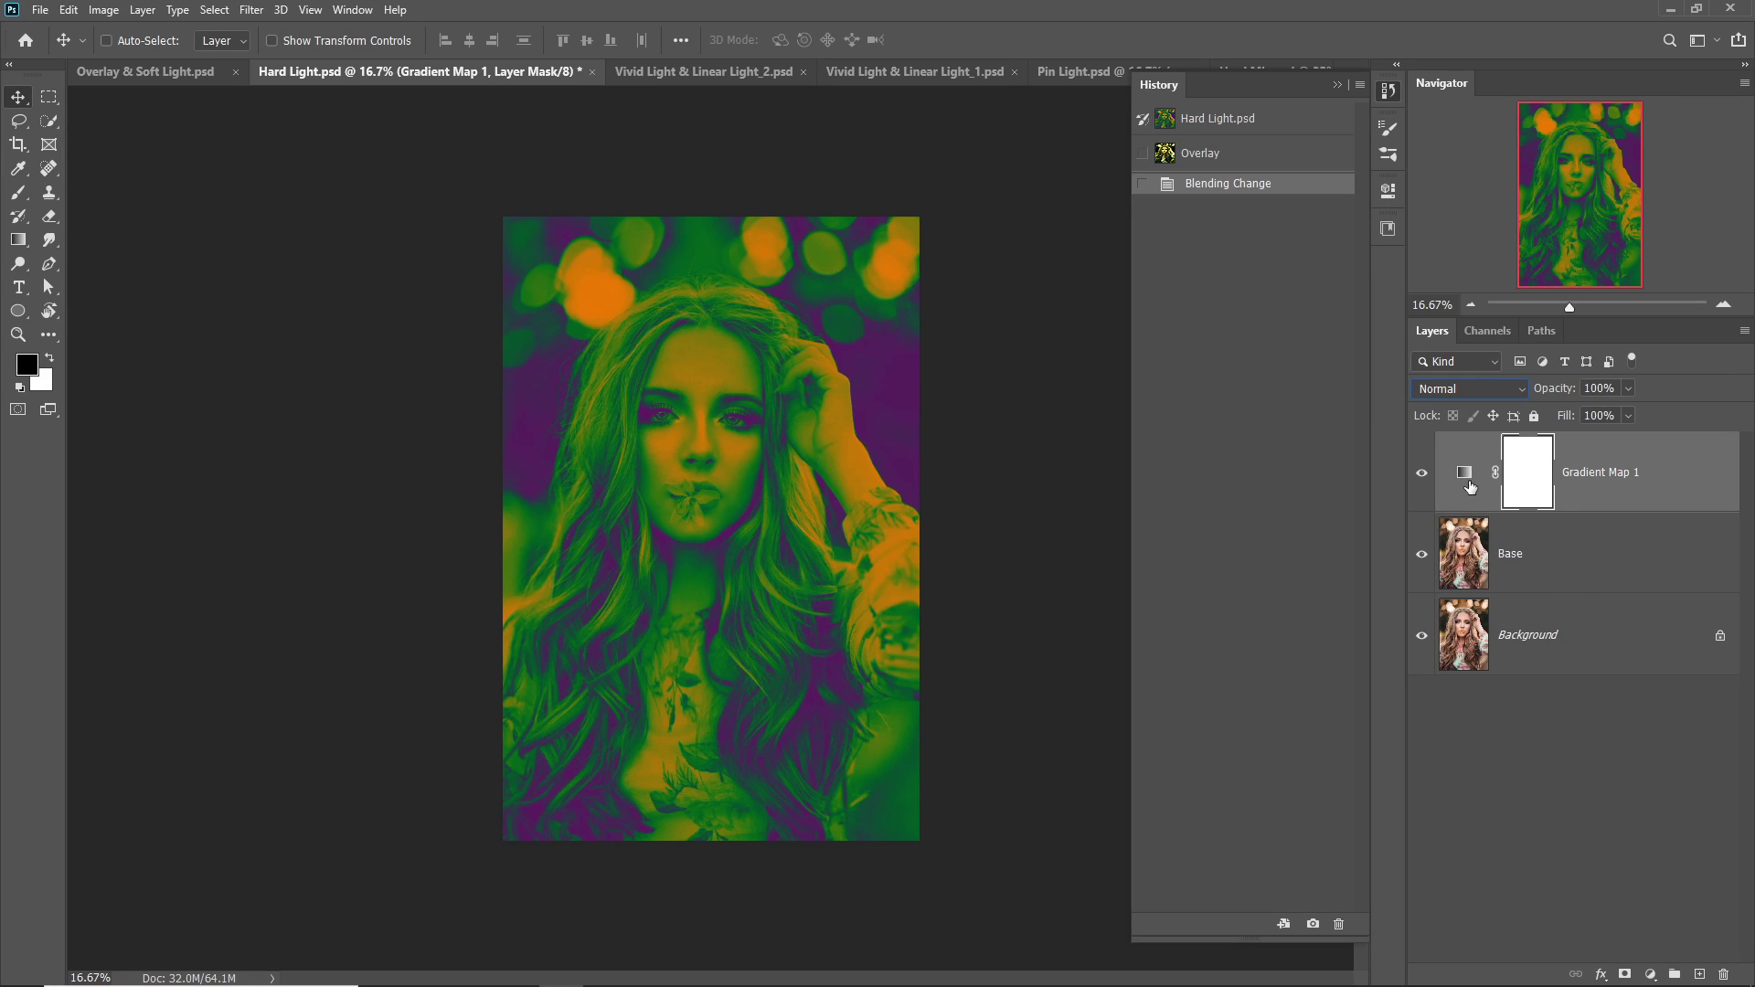
drag(1470, 487, 1476, 596)
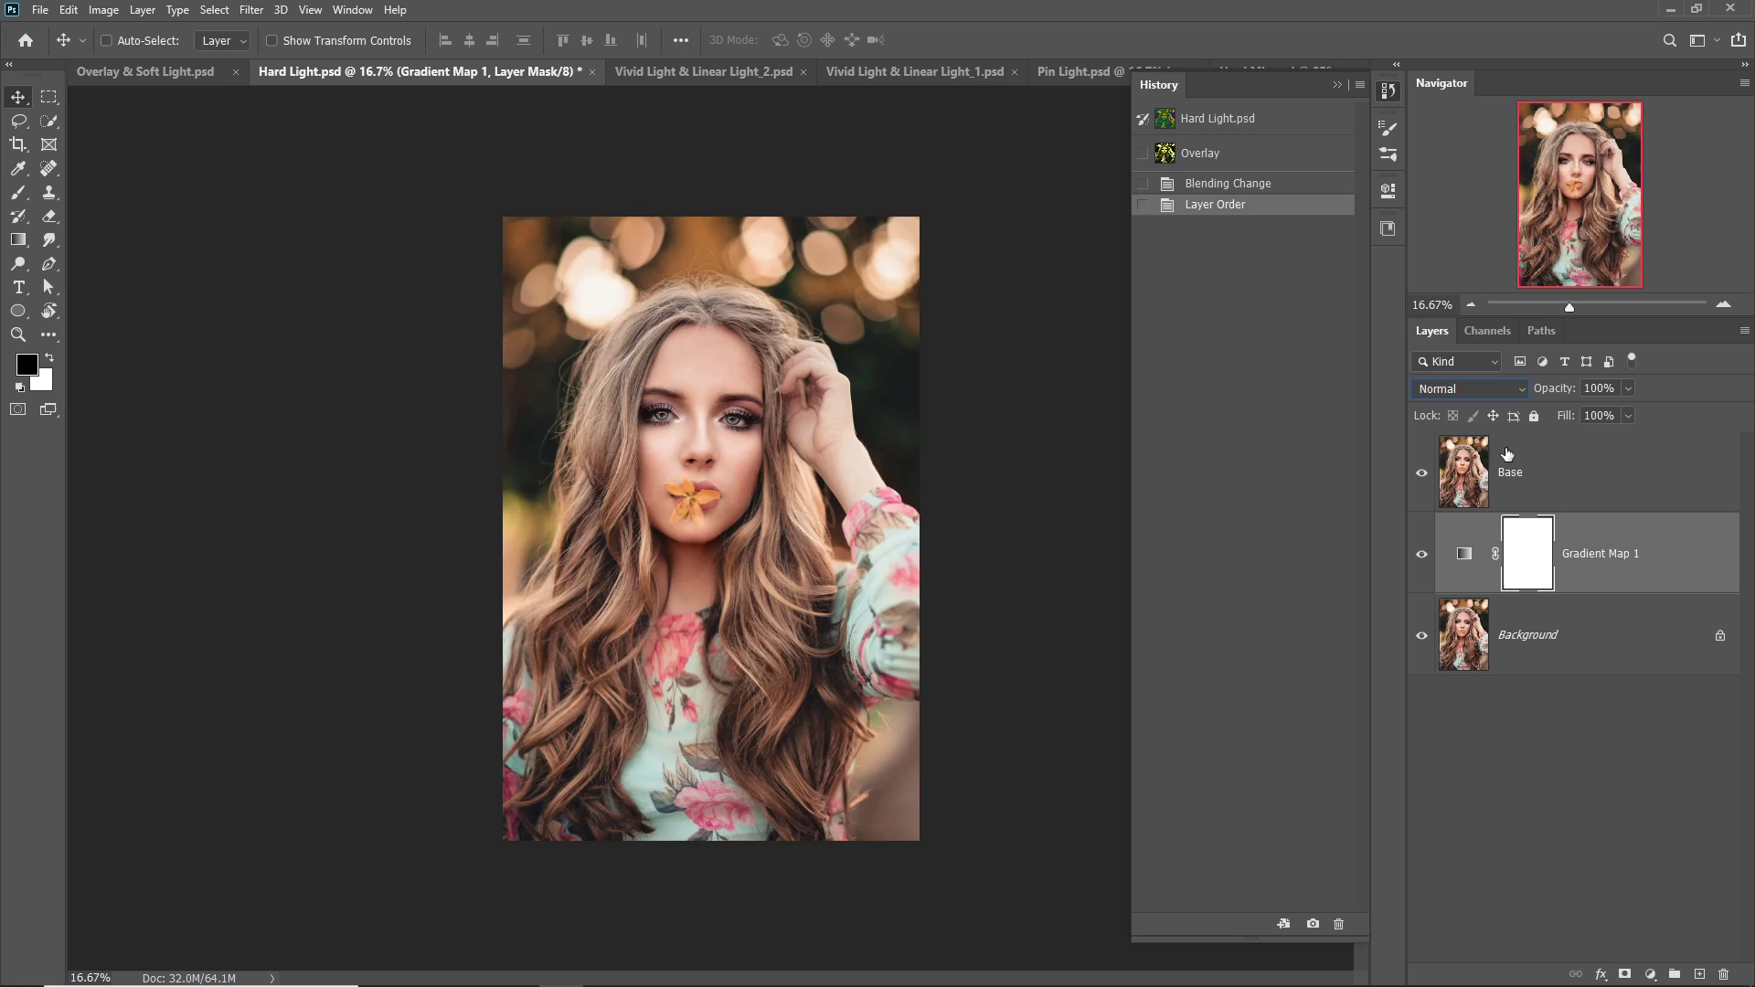
Set the Base layer's blend mode to Hard Light
click(1551, 478)
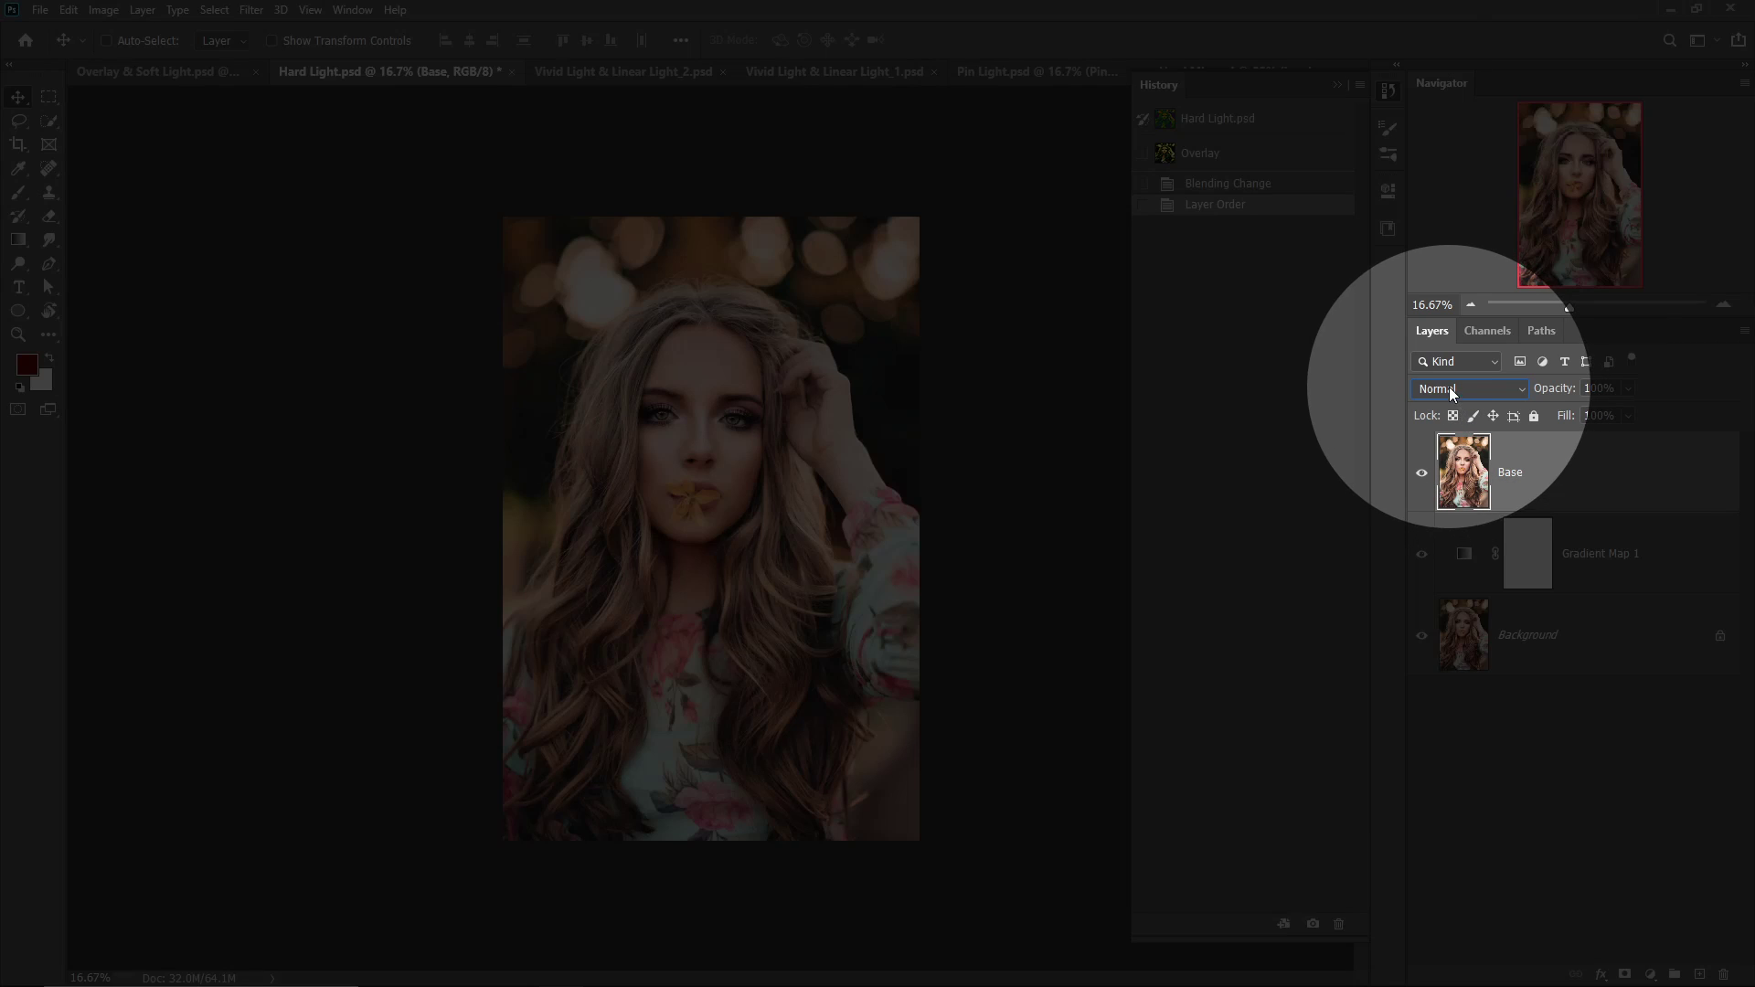
click(1450, 388)
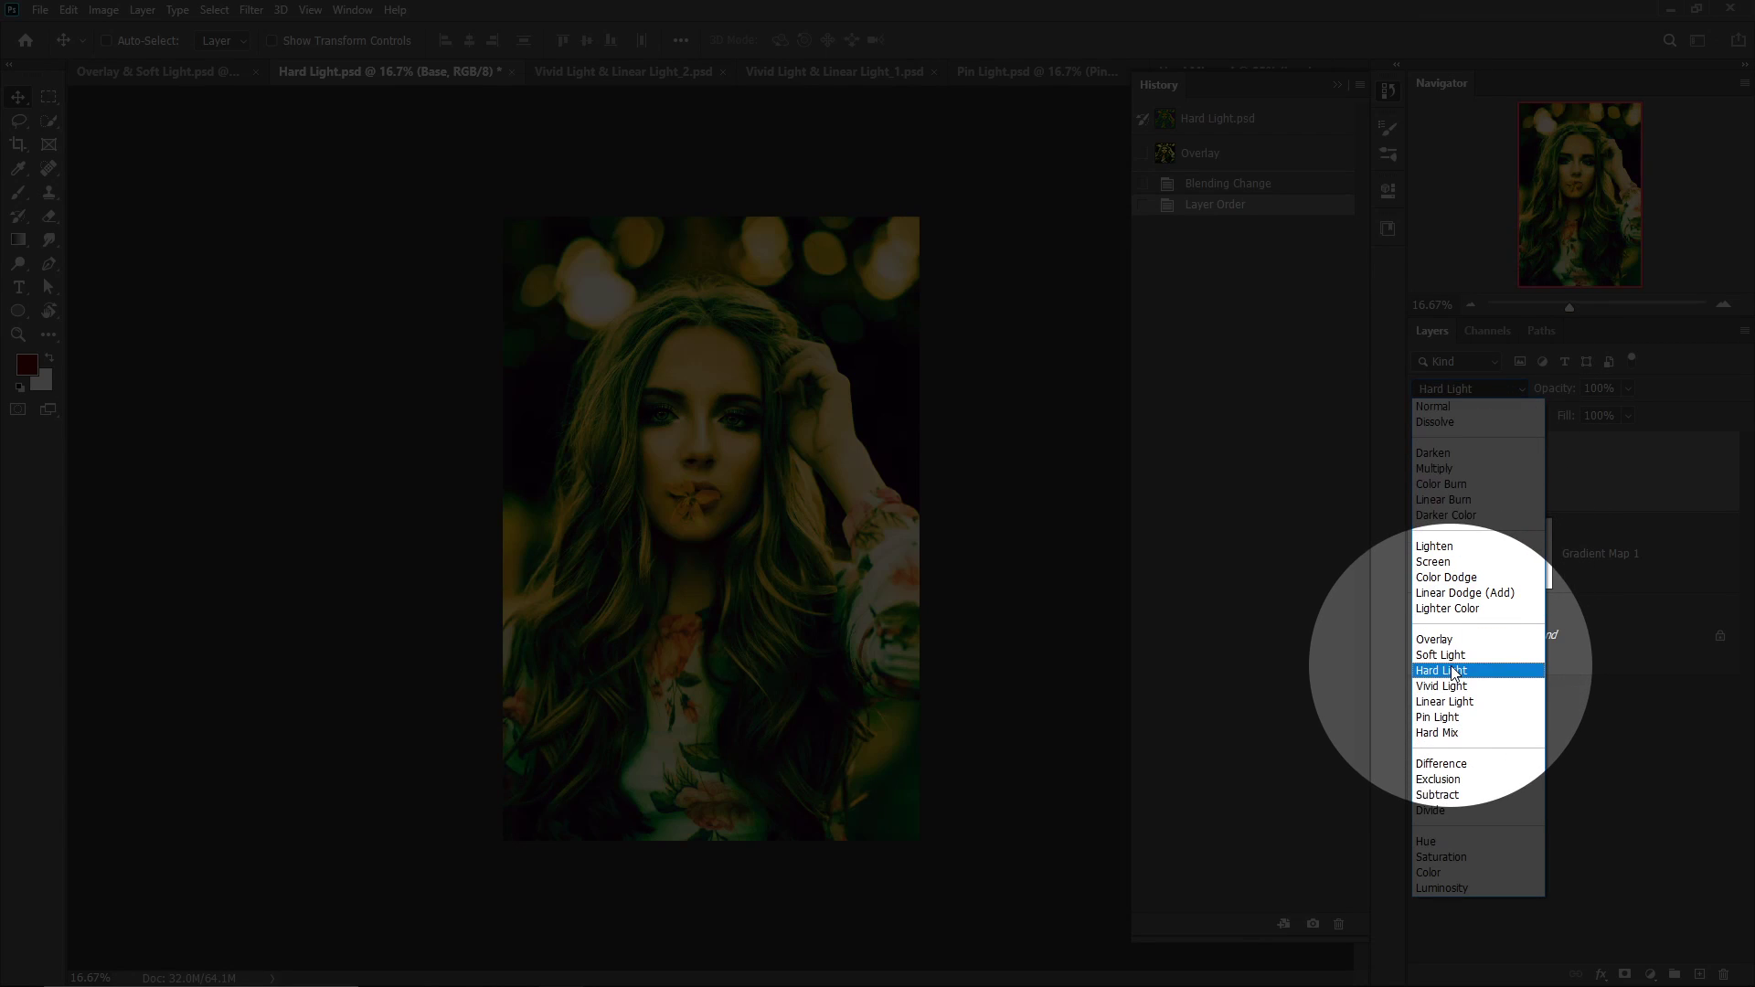
click(1442, 670)
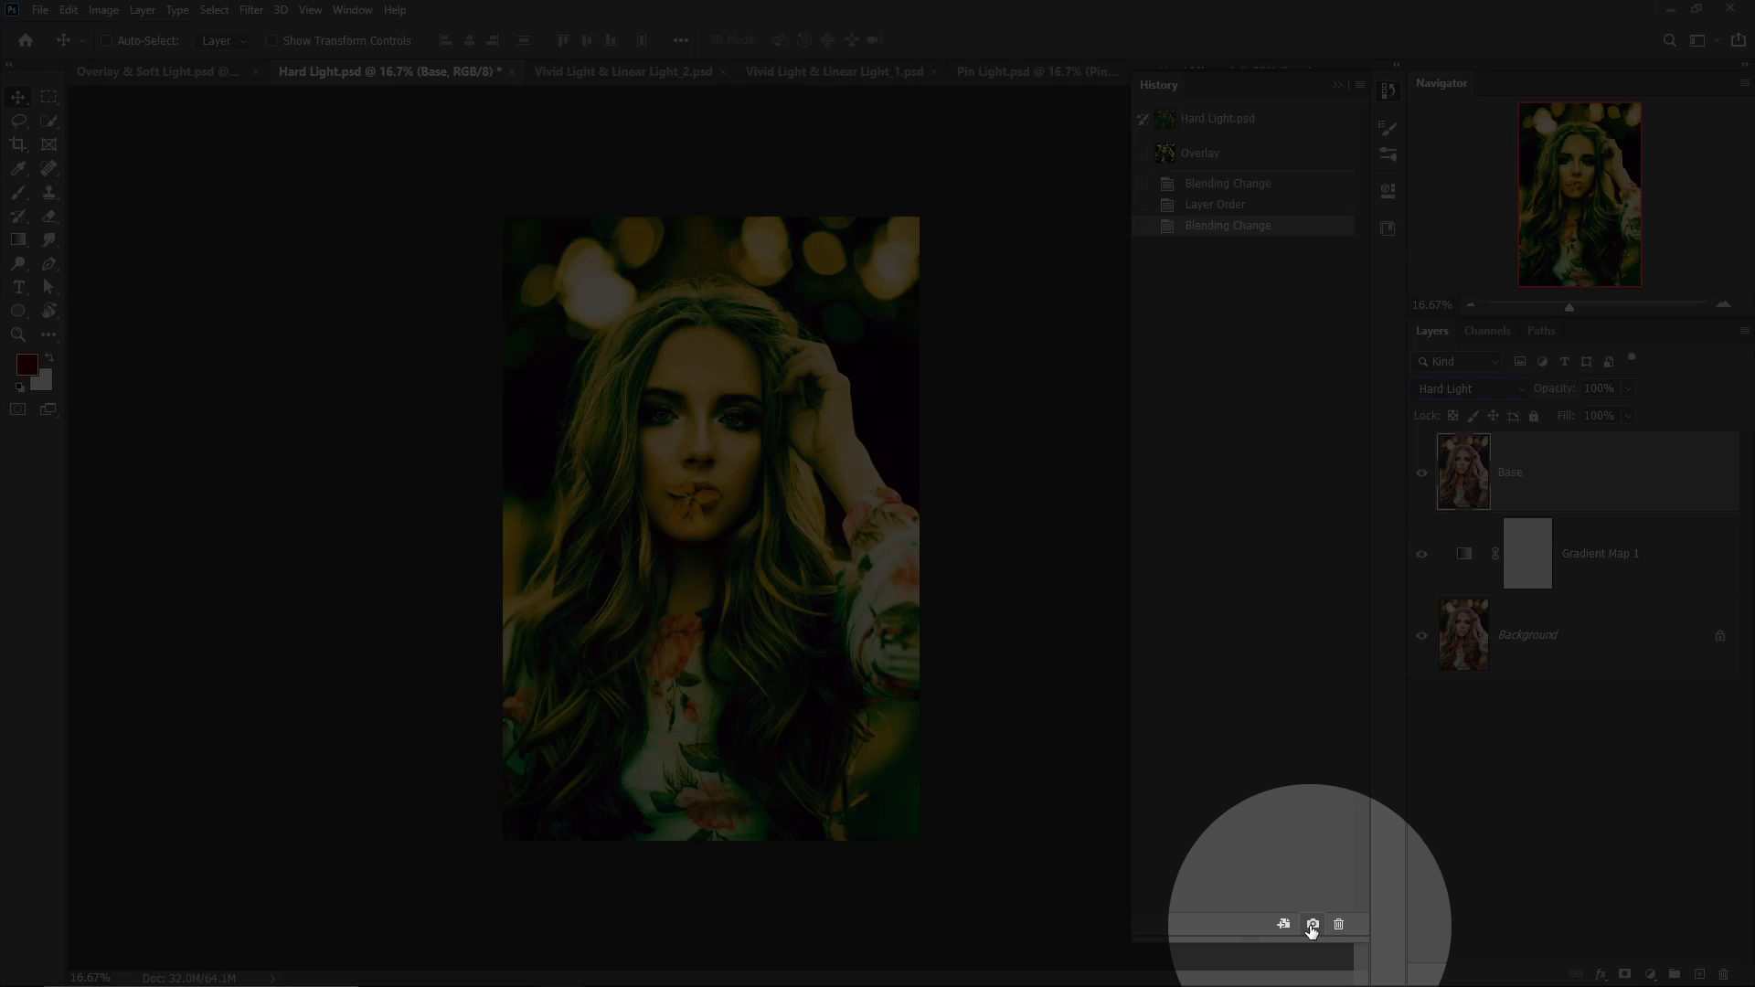
Create a history snapshot of the current state and rename it Hard Light
click(1312, 924)
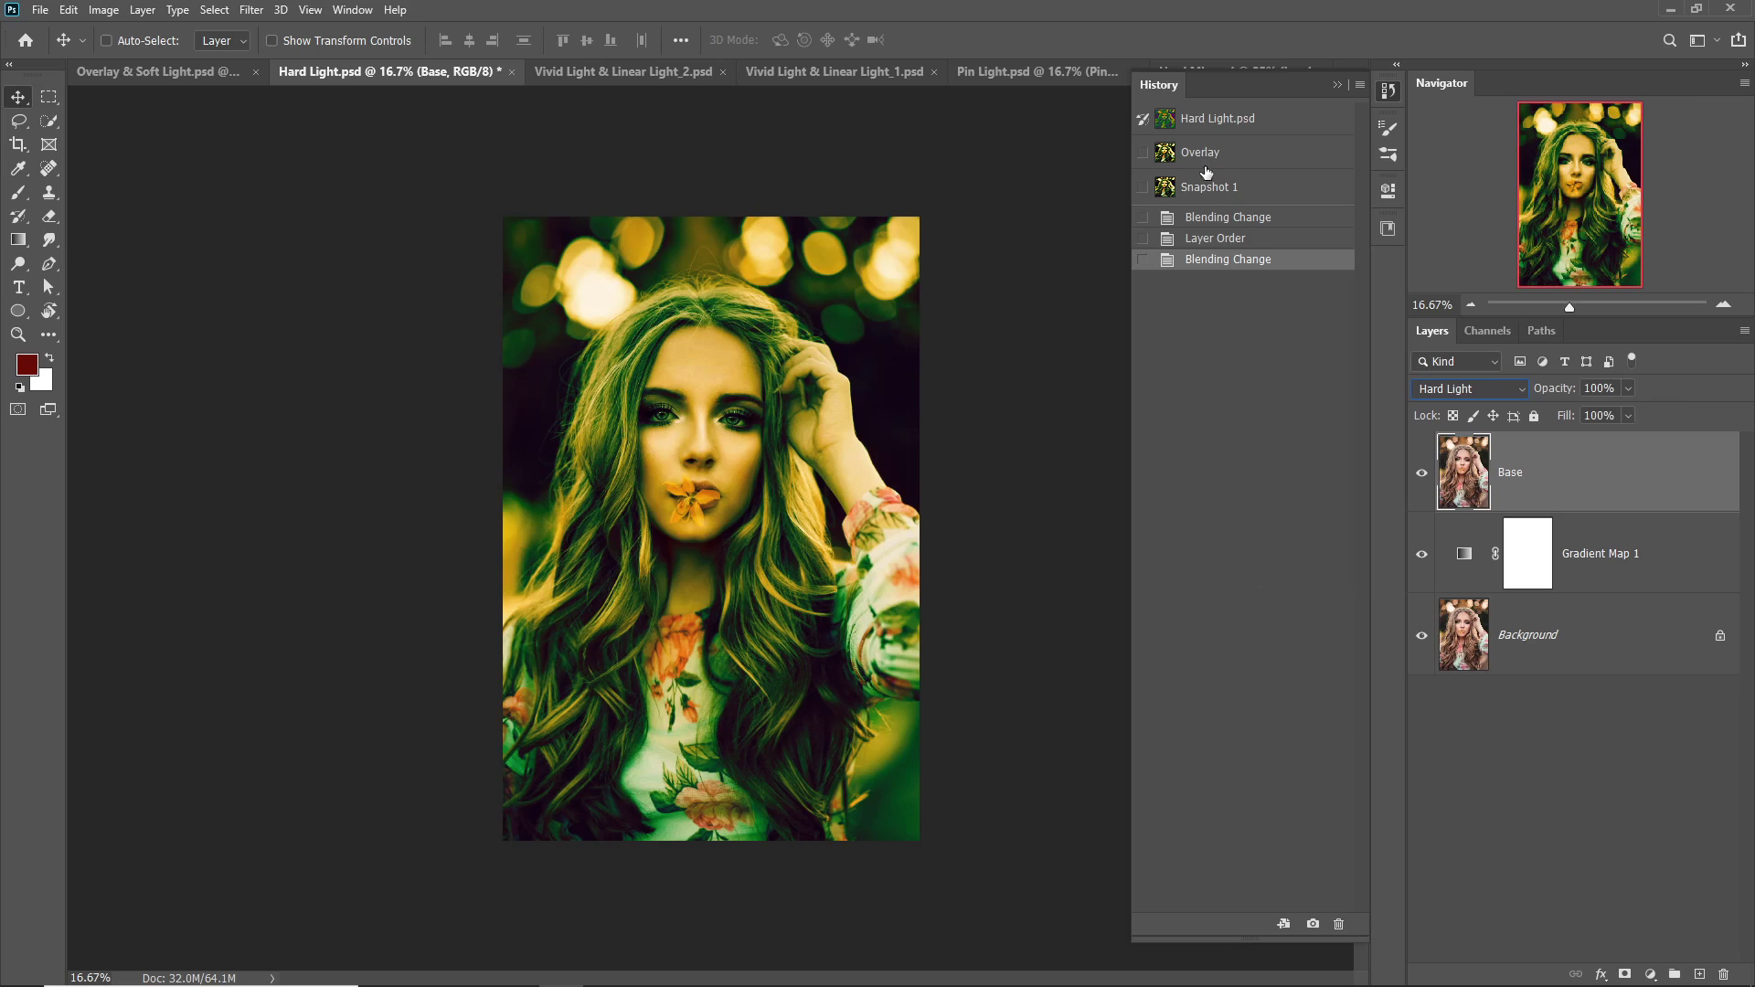
click(1208, 189)
double_click(1209, 187)
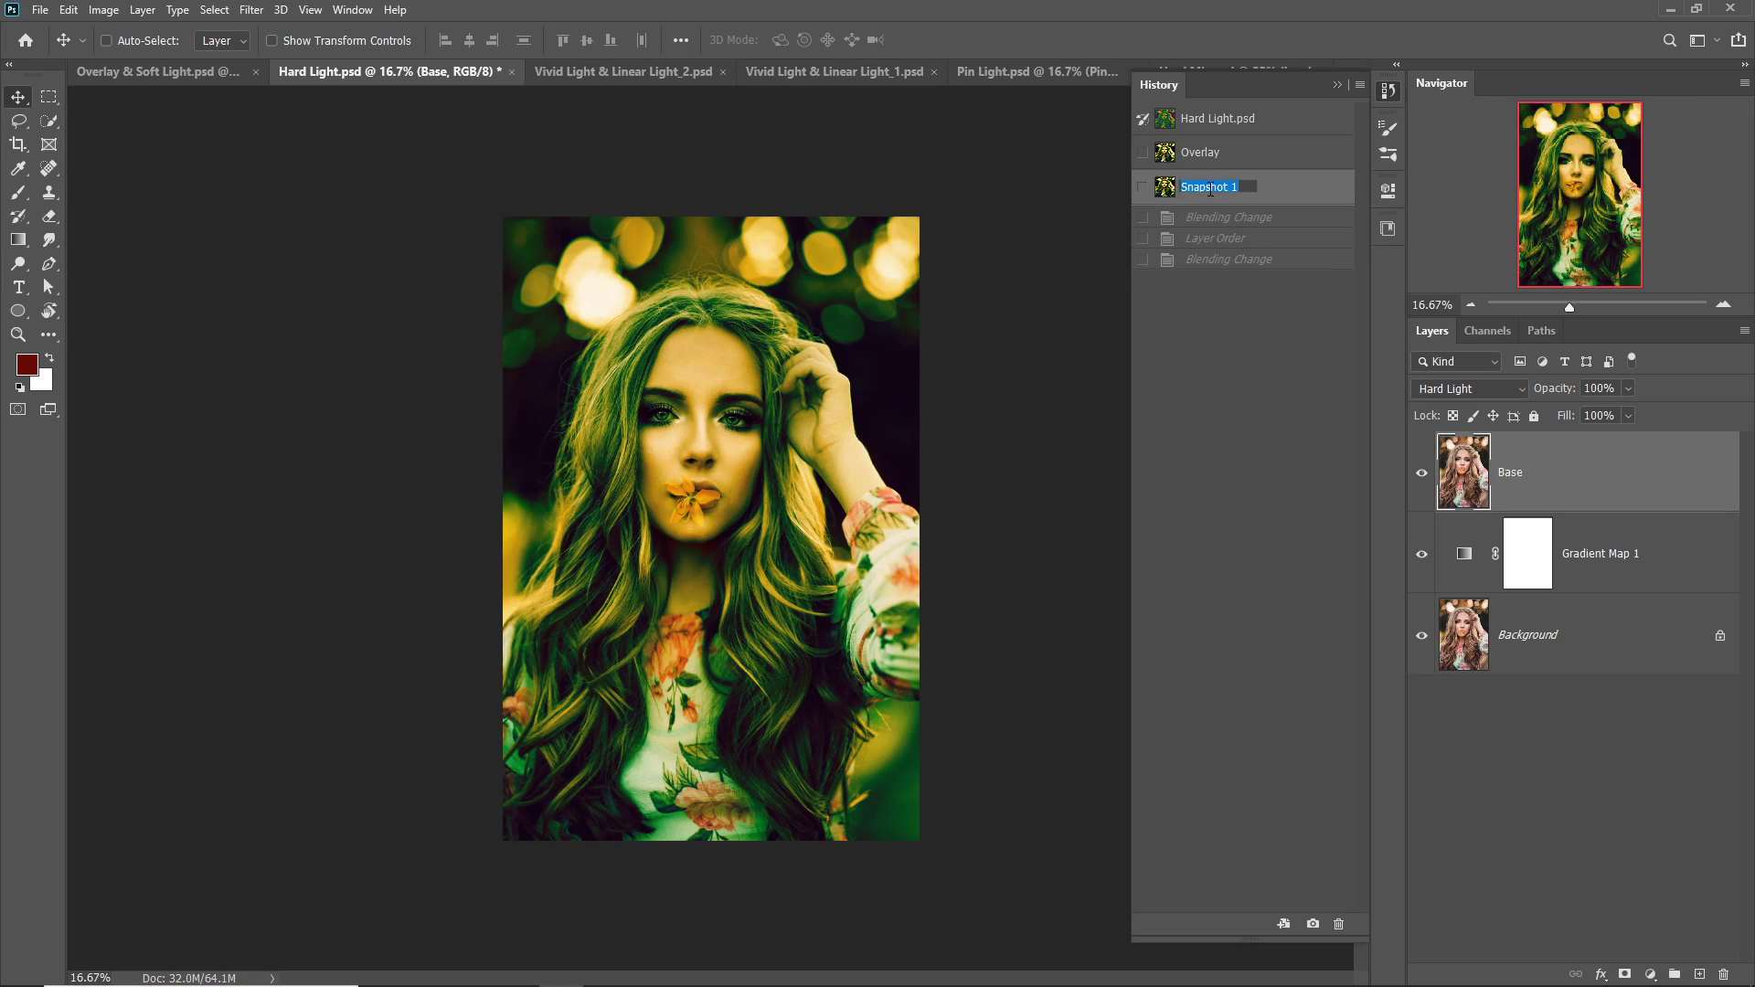
text(Hard Light)
key(Return)
Compare the Overlay and Hard Light history snapshots by switching repeatedly between them, finishing on Hard Light
click(1225, 164)
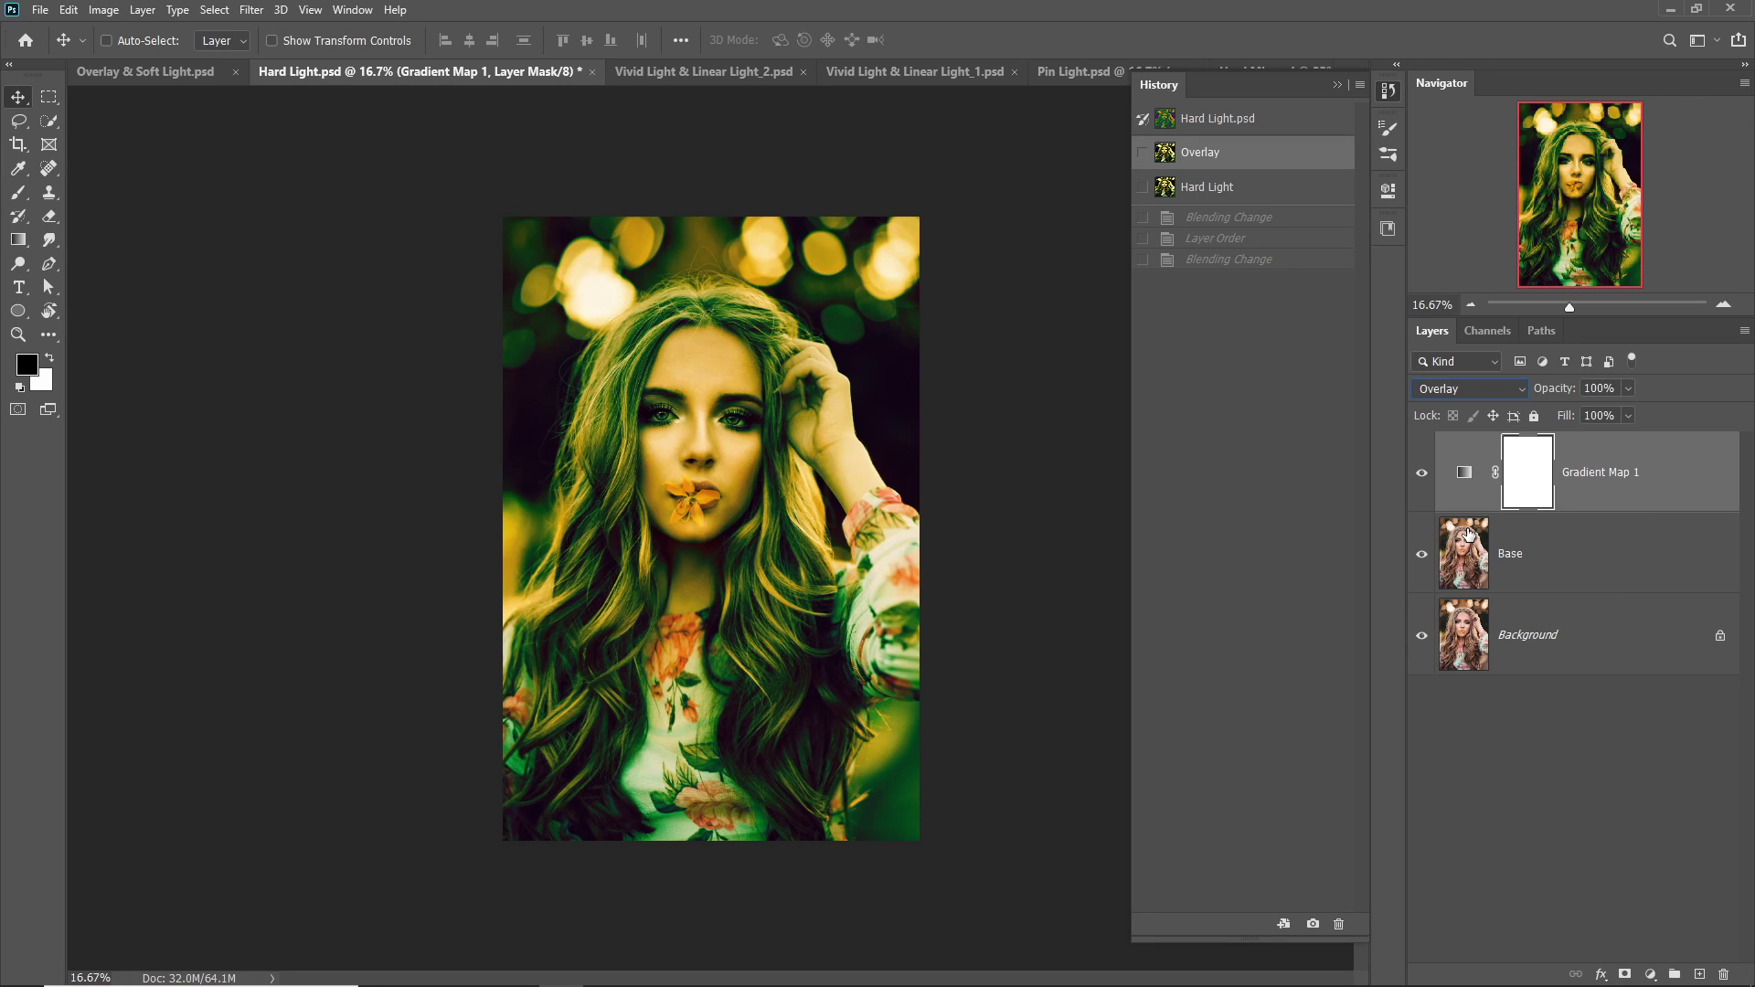
click(1208, 187)
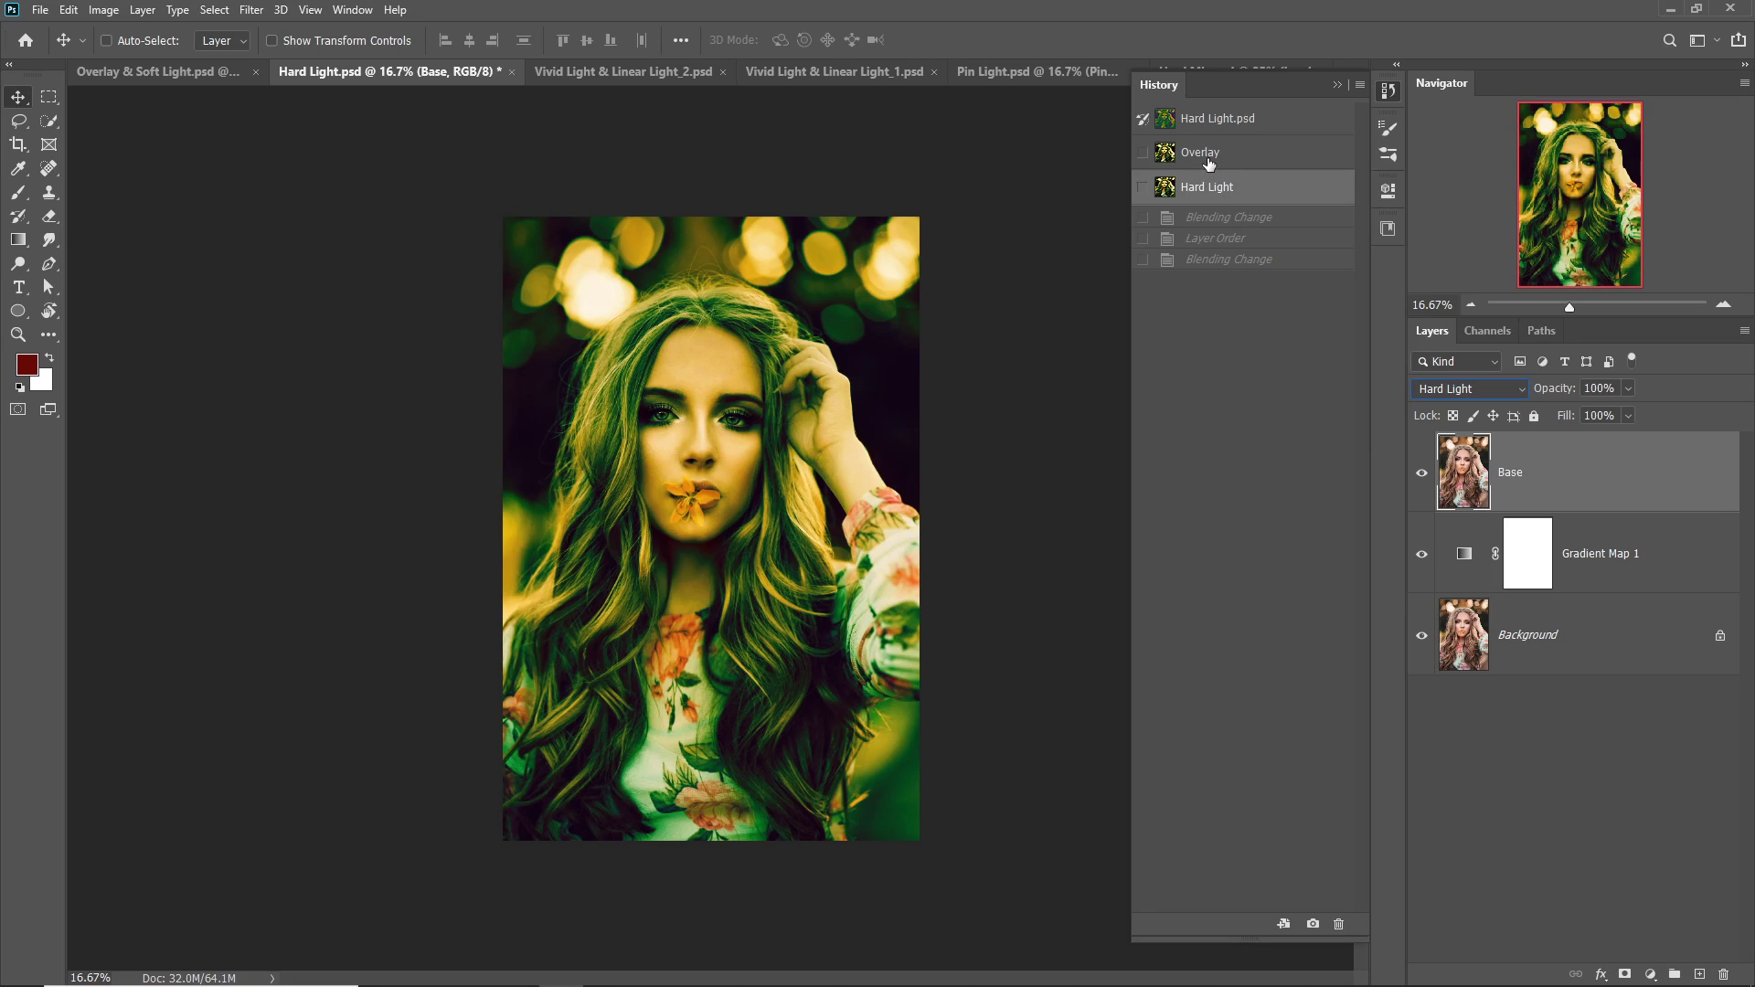
click(1208, 160)
click(1207, 189)
click(1207, 160)
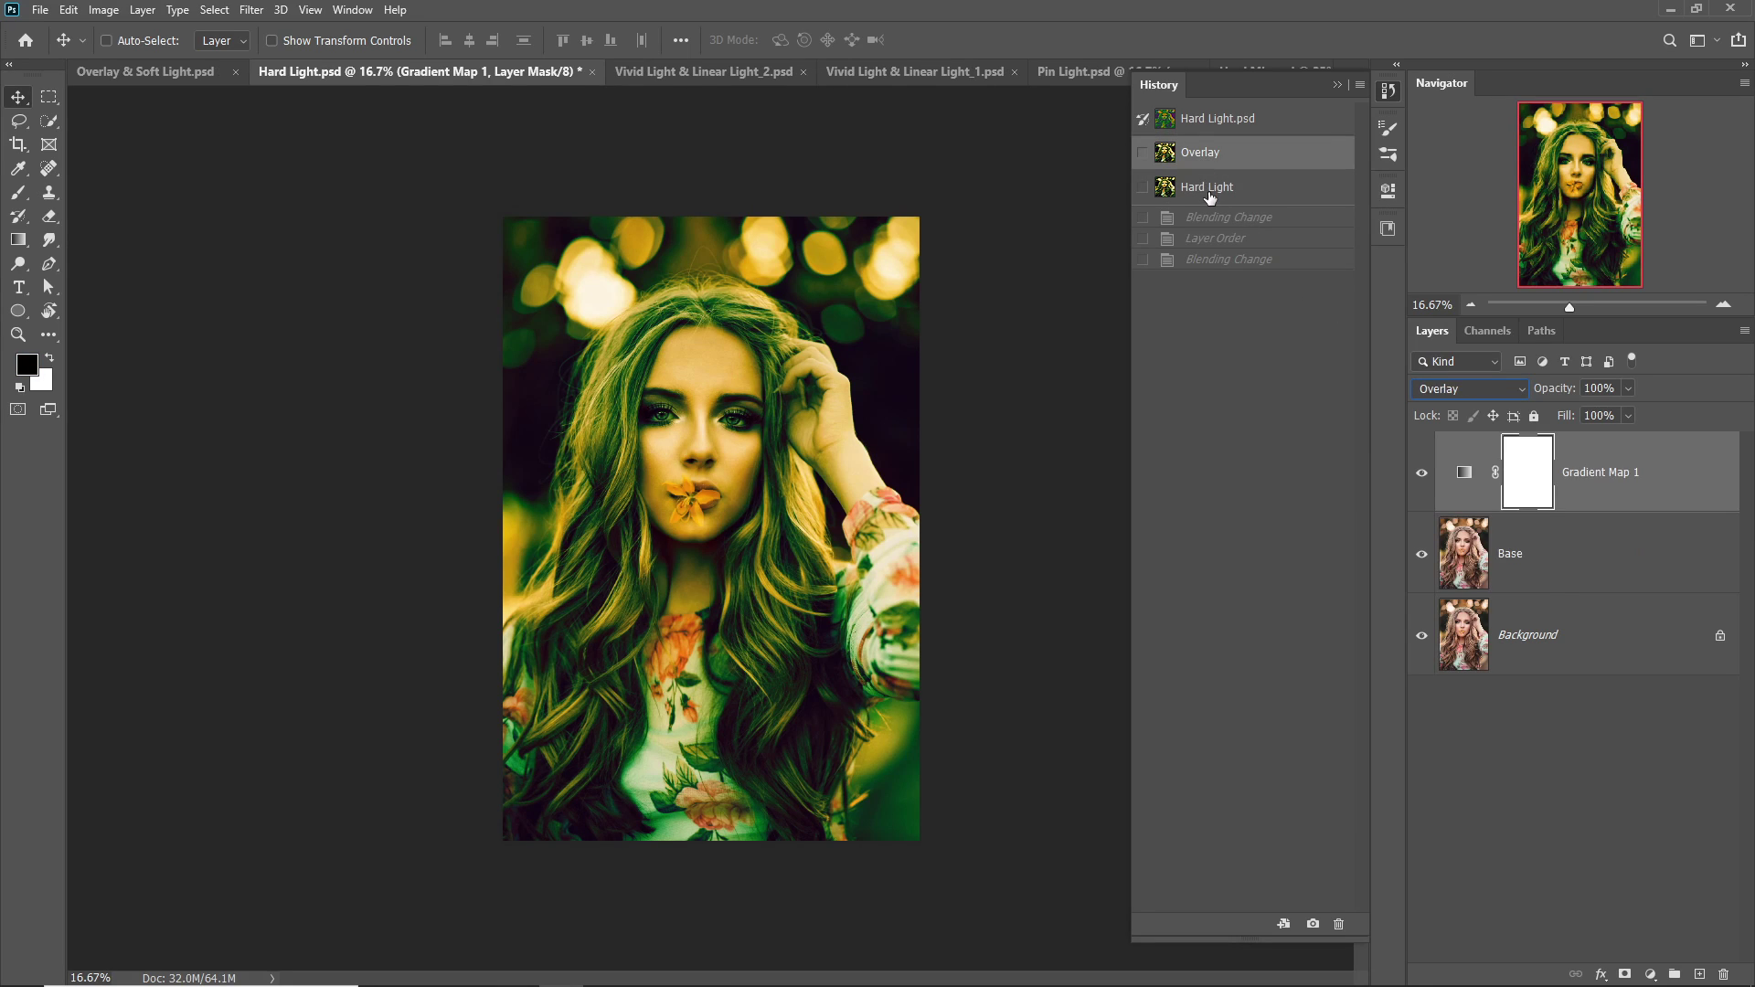
click(1206, 189)
click(1206, 164)
click(1246, 187)
click(1234, 154)
click(1239, 186)
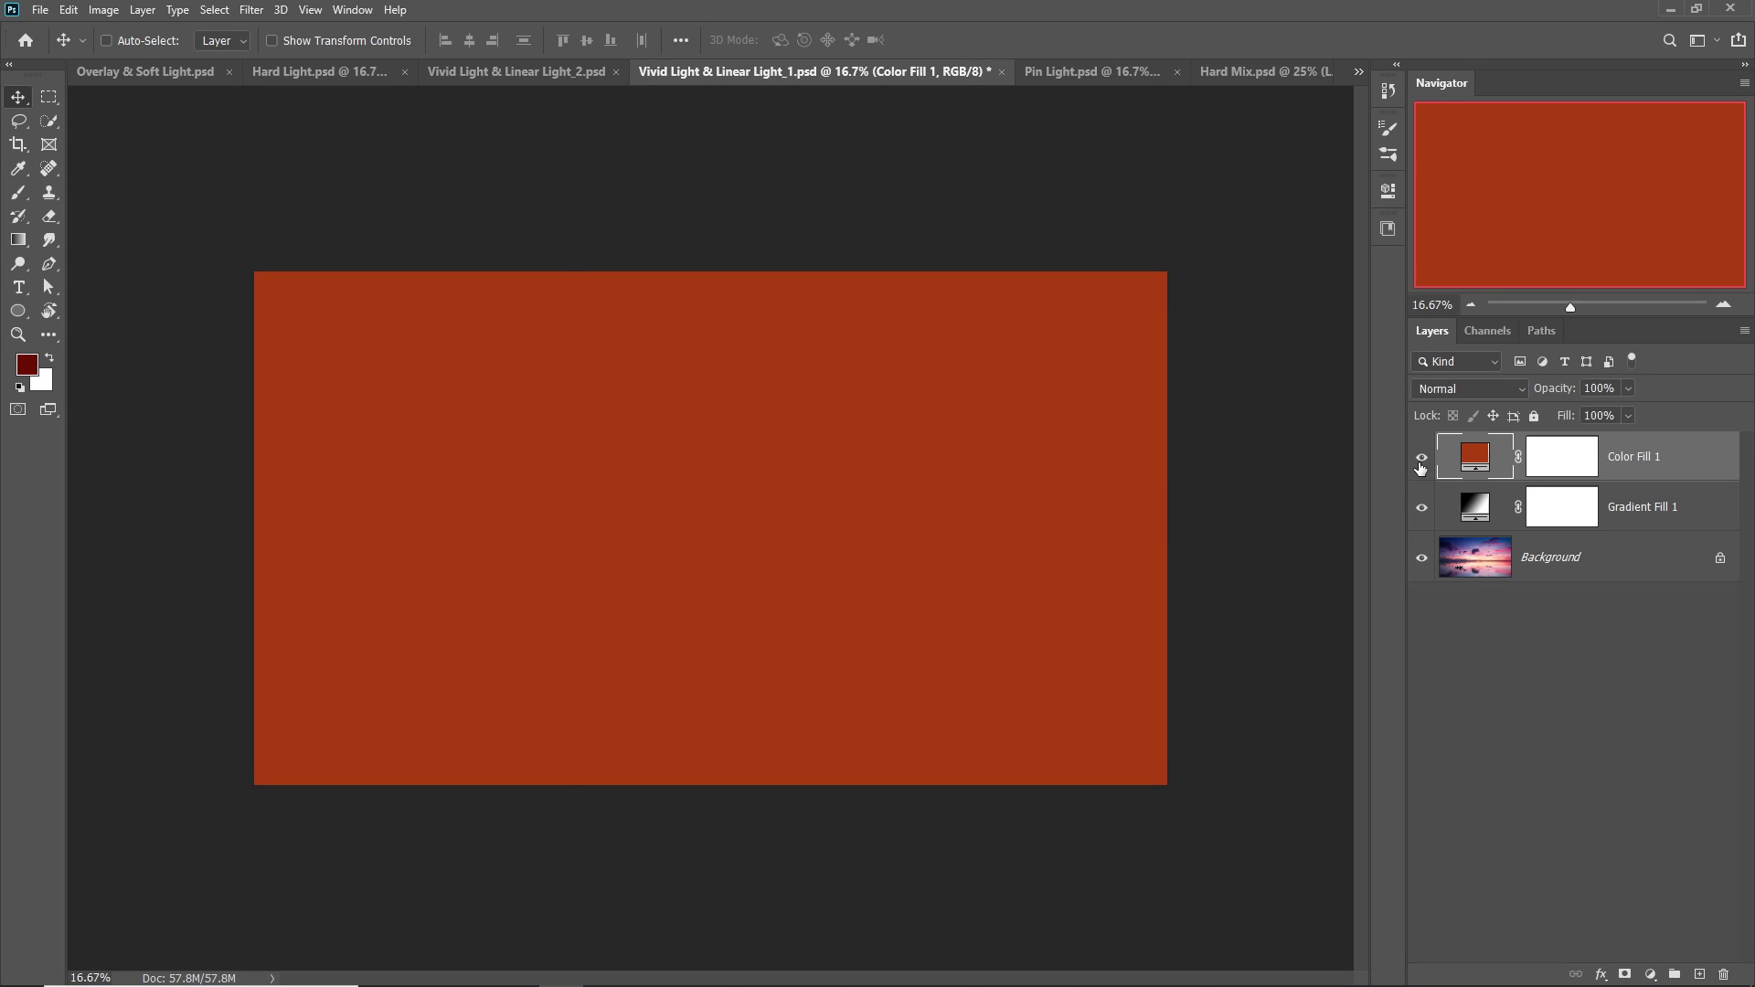
In Vivid Light & Linear Light_1.psd, check the gradient beneath Color Fill 1, and set Color Fill 1's blend mode to Vivid Light
click(1421, 457)
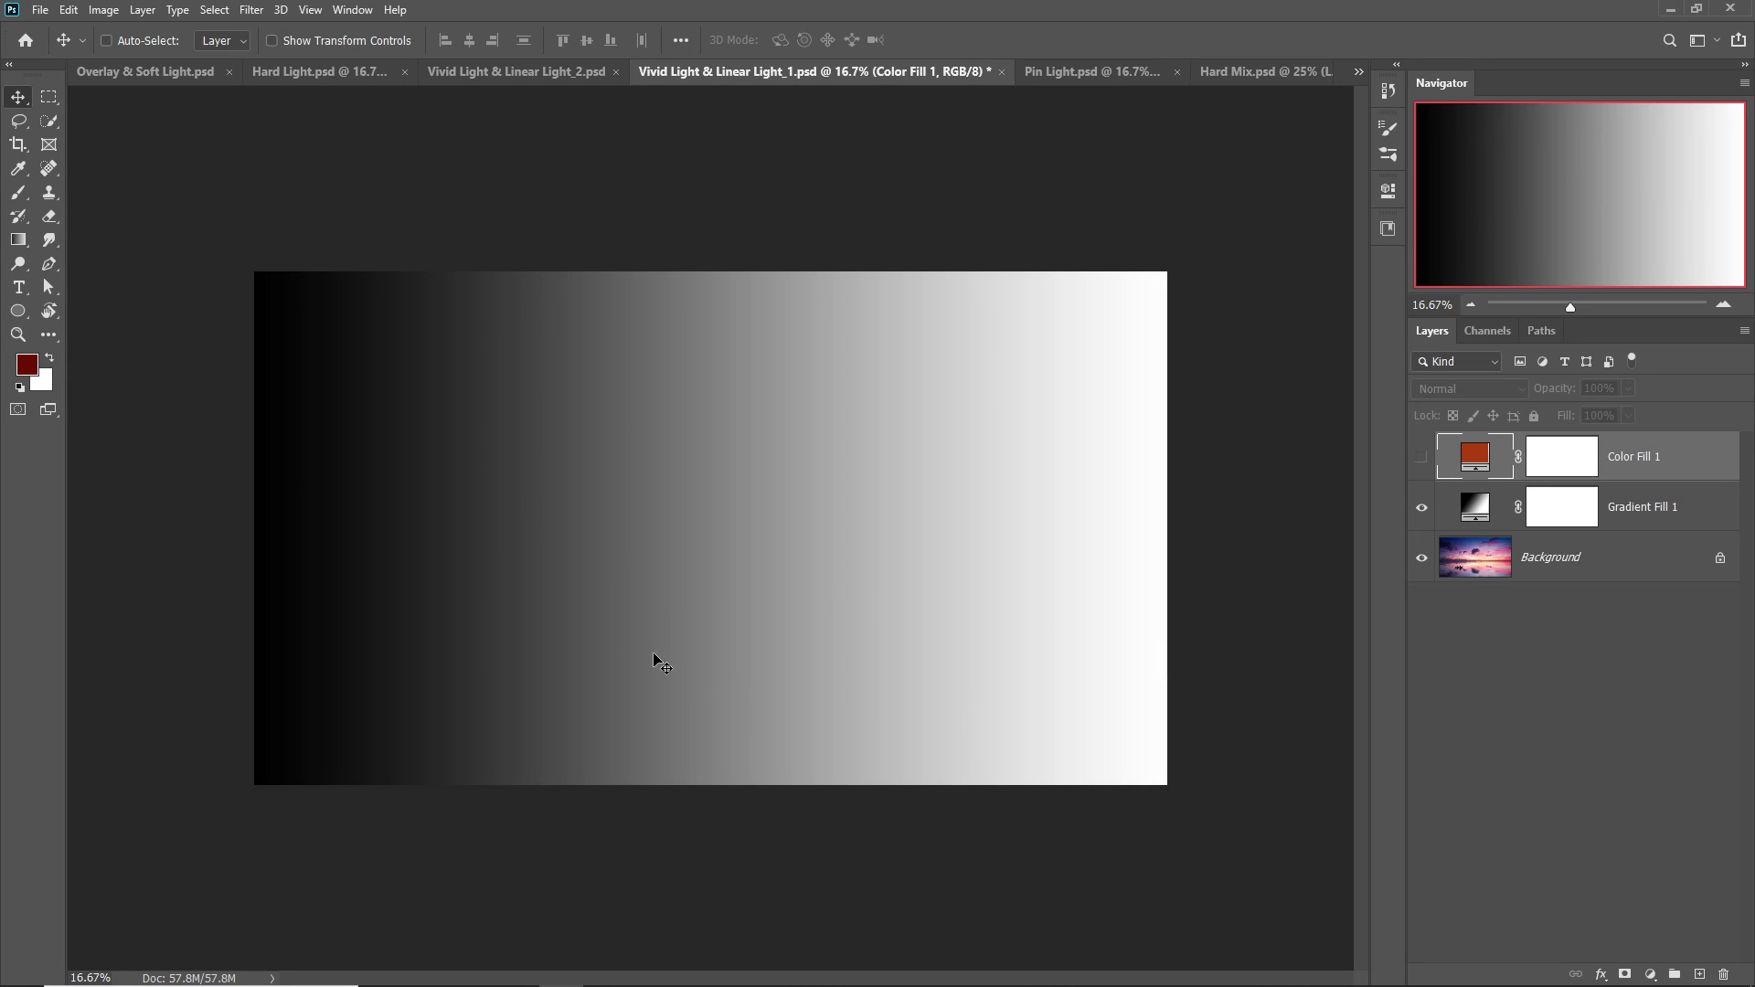
click(1421, 458)
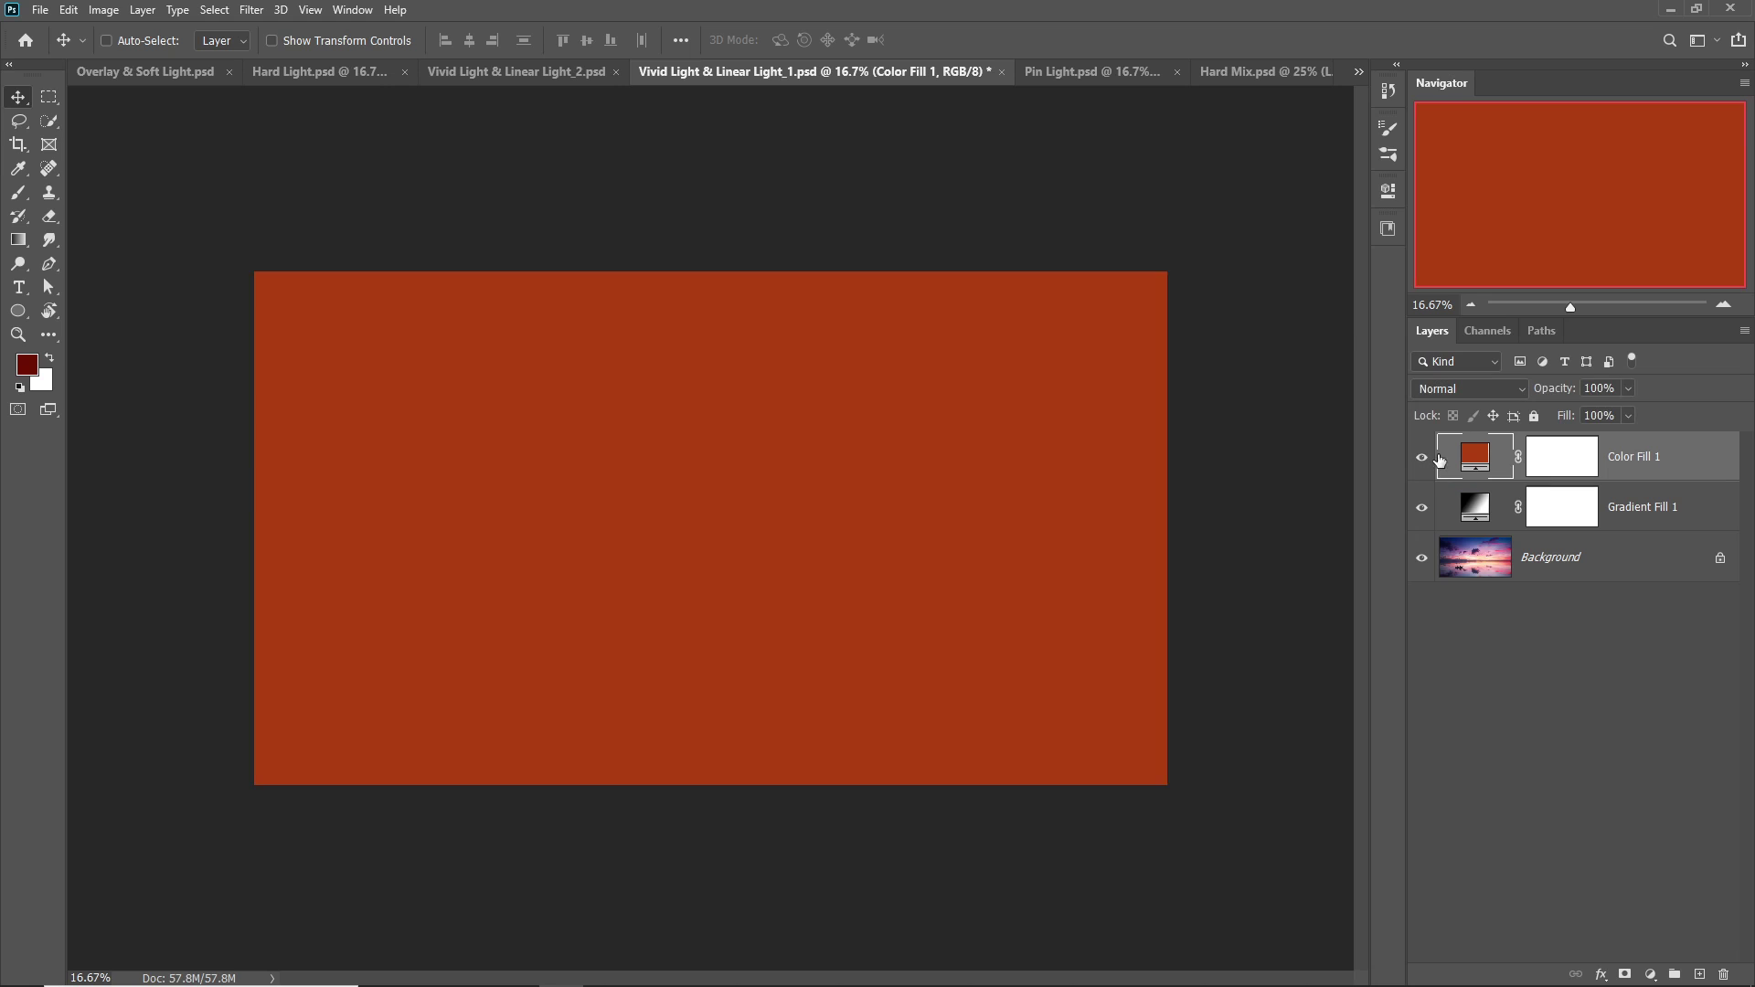
click(1462, 389)
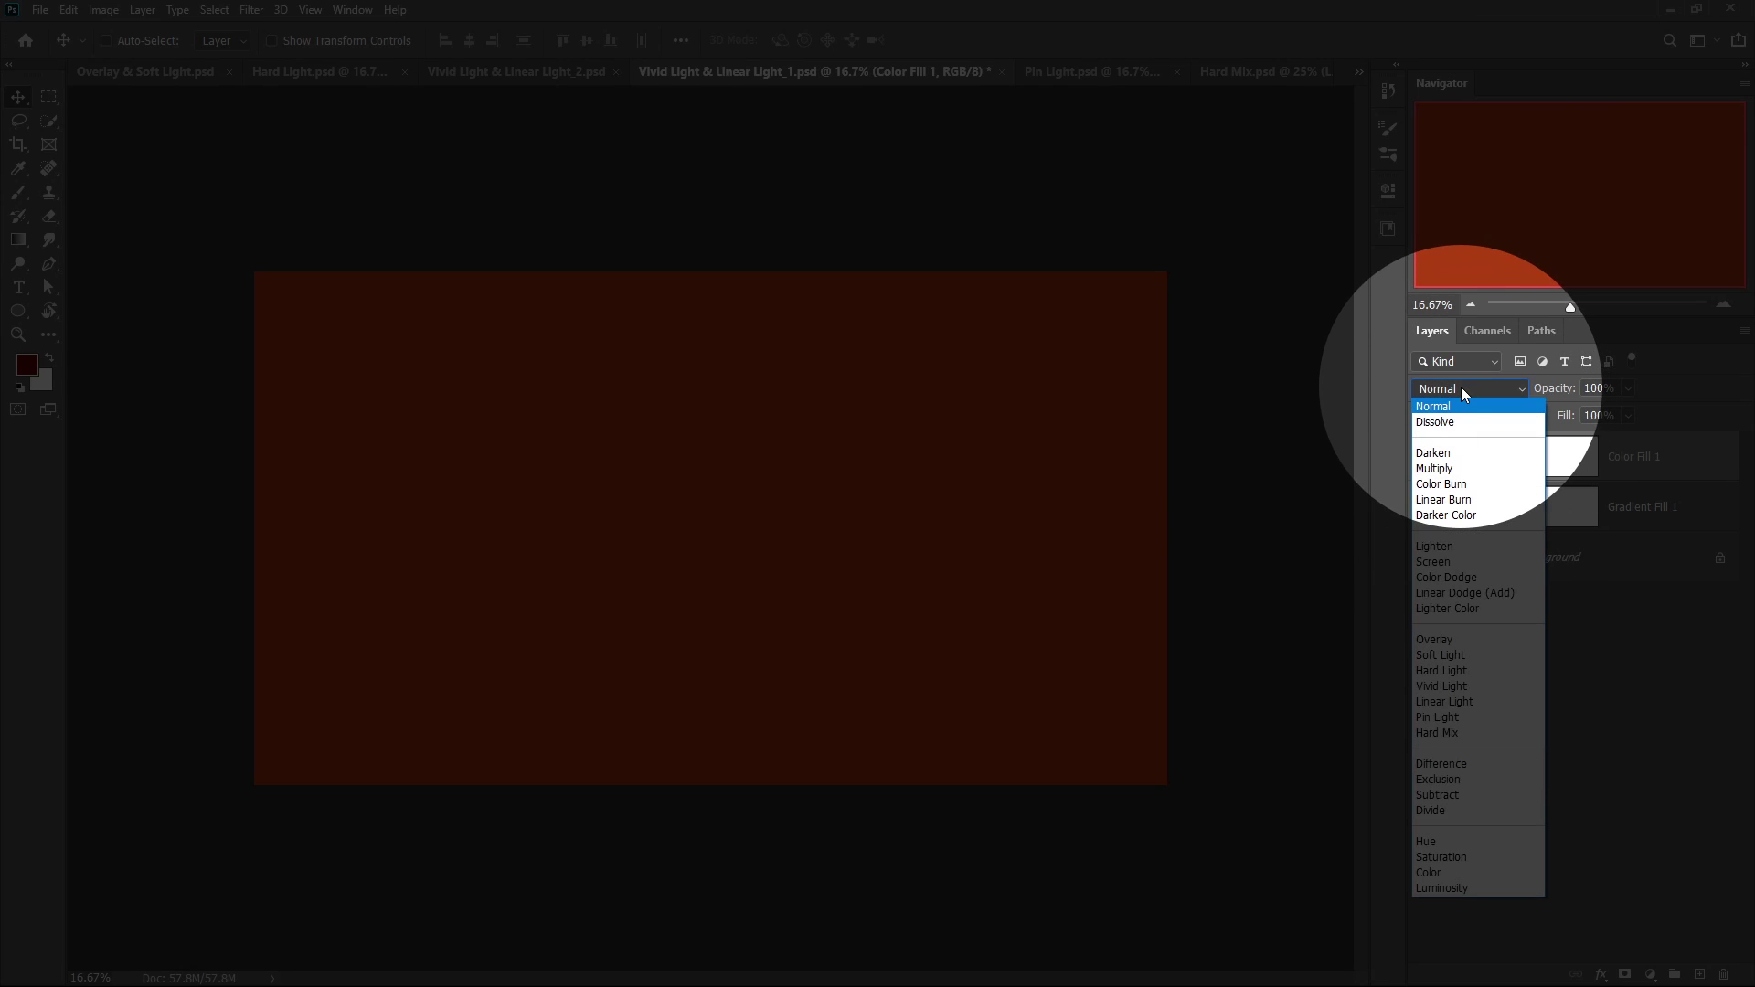
click(1439, 686)
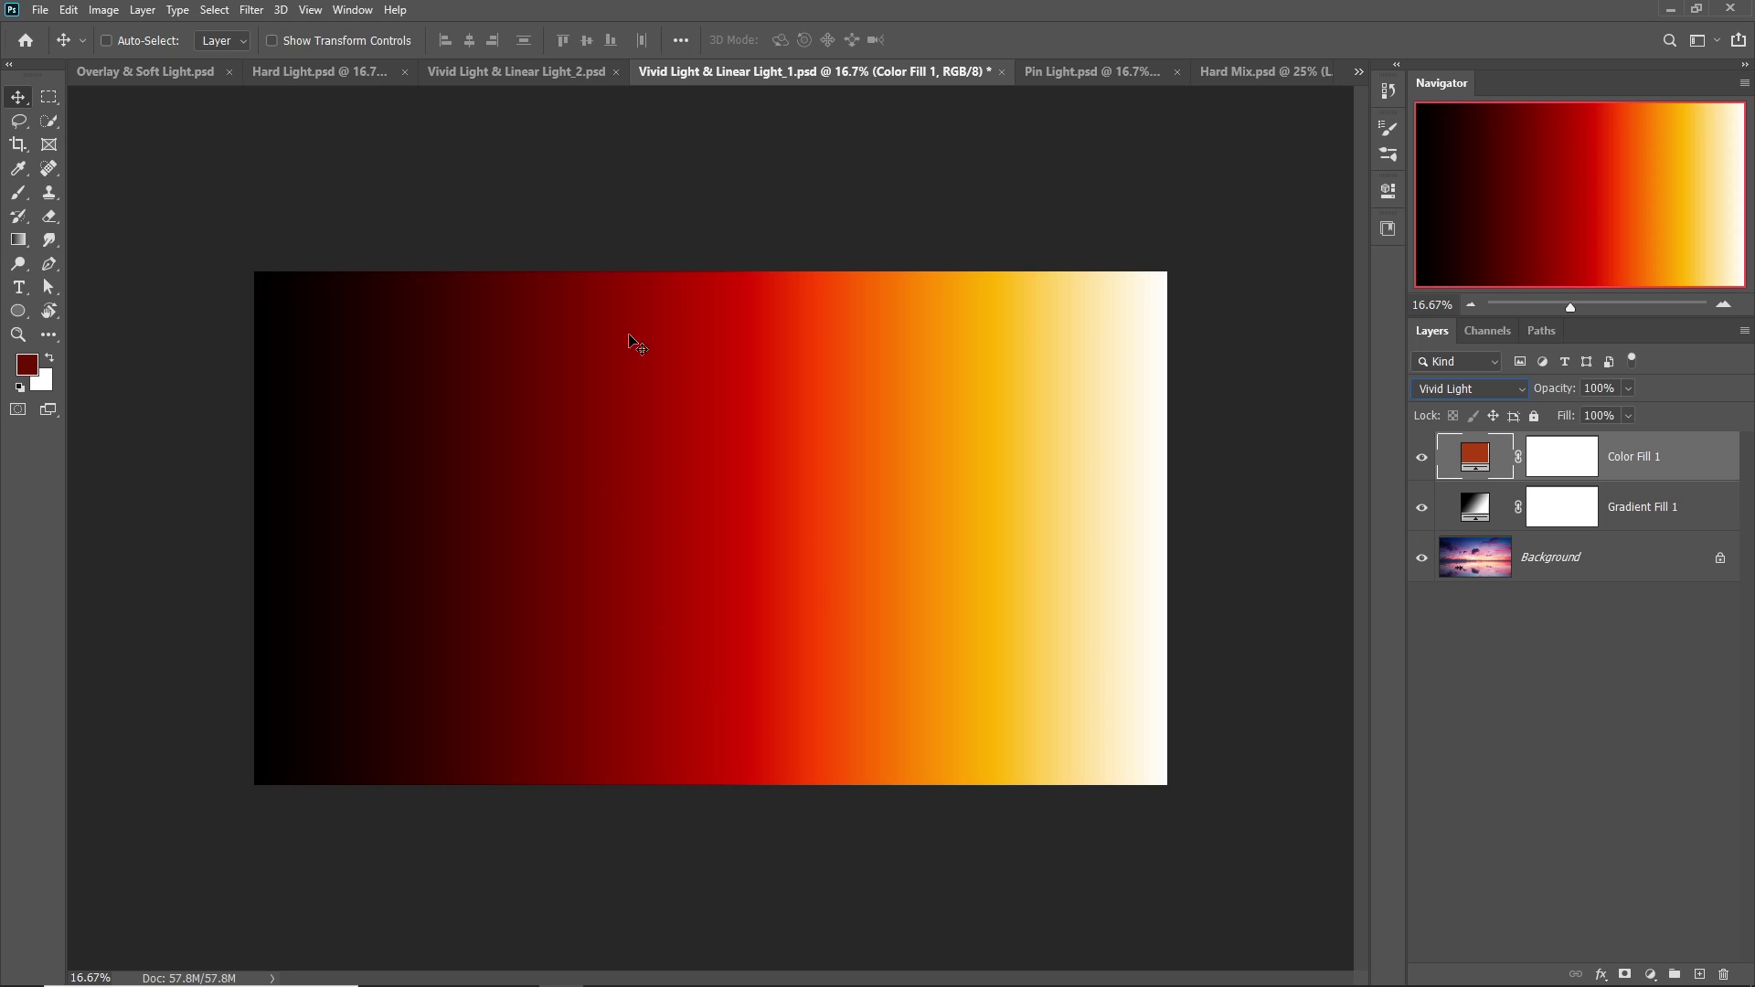
Compare the gradient with and without Color Fill 1, and hide Gradient Fill 1 to view the blend on the Background photo
click(1422, 456)
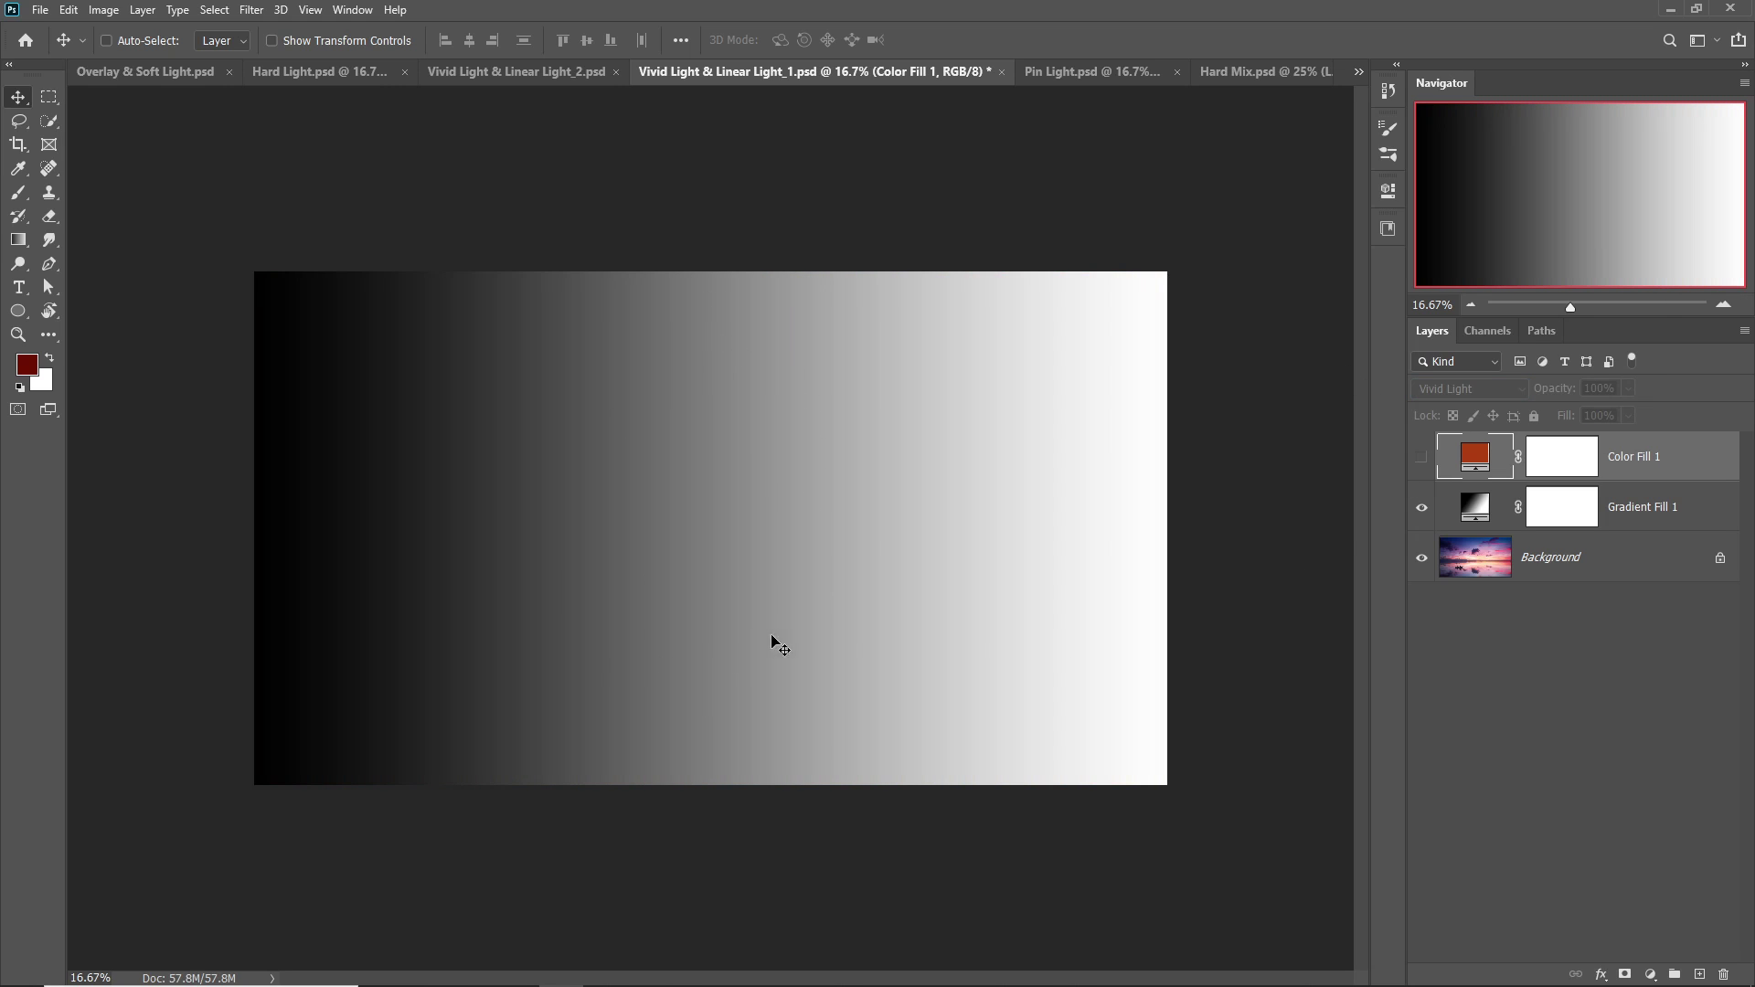
click(1421, 457)
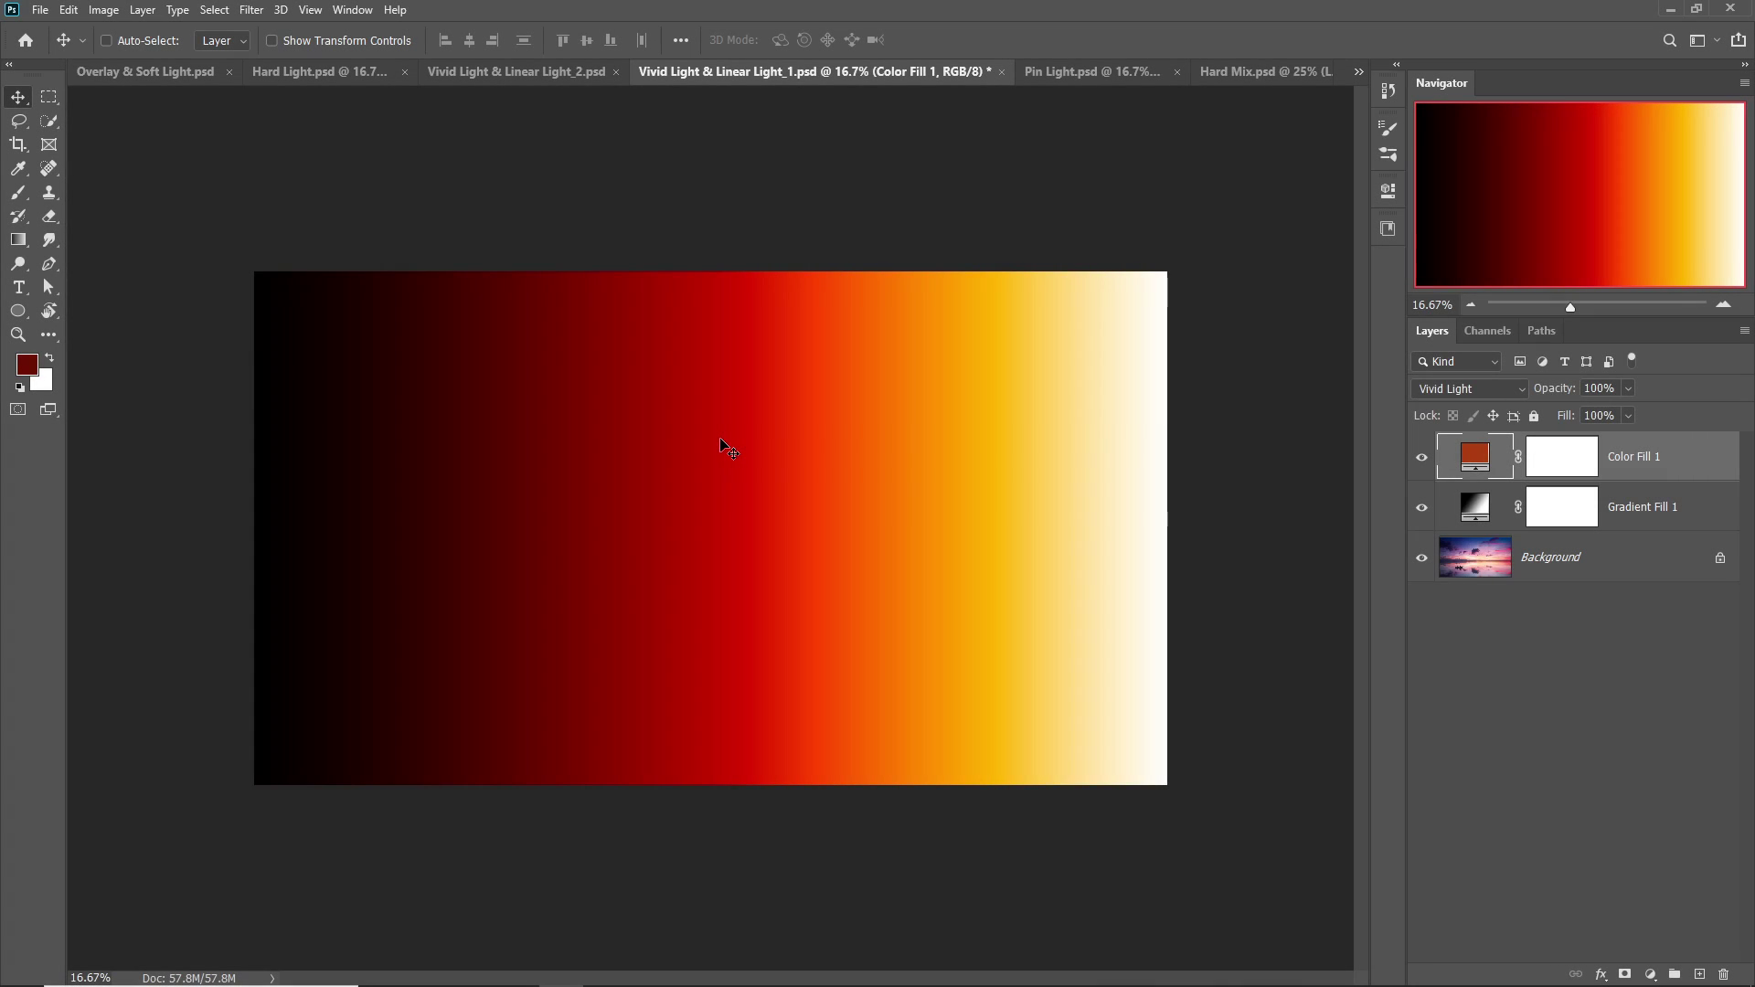
click(1422, 457)
click(1422, 508)
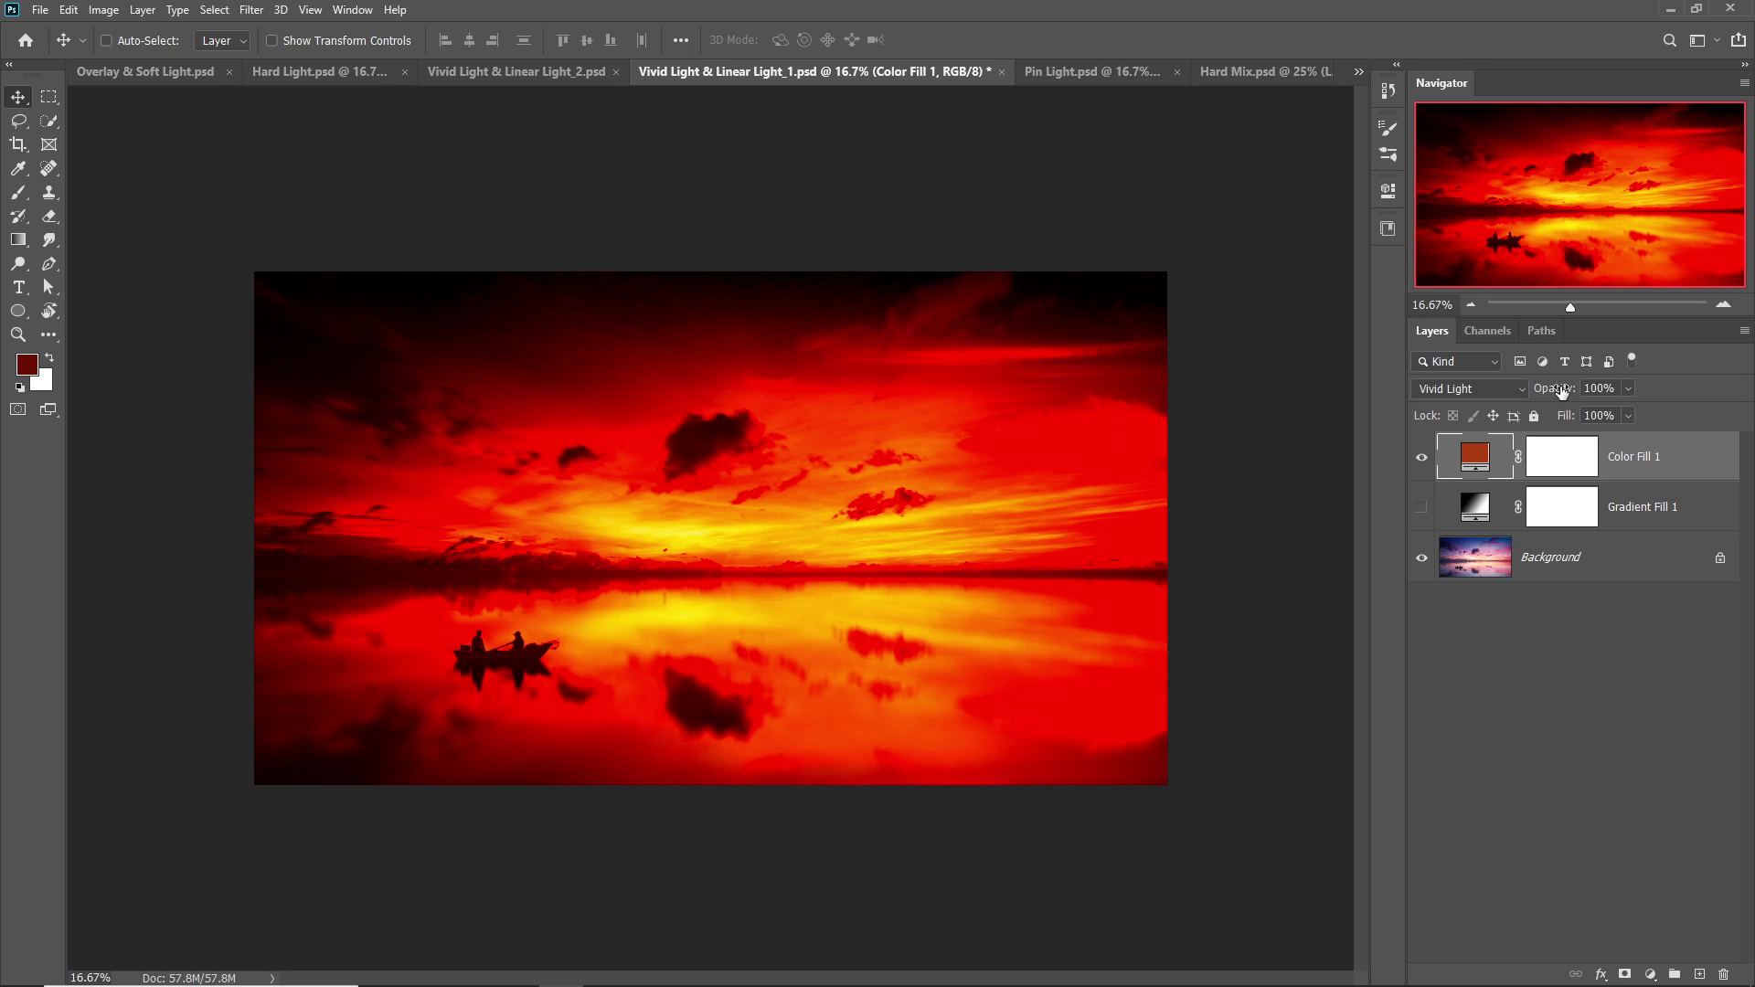
Lower the Color Fill 1 layer's opacity to 41%, restore it to 100%, and reduce its Fill instead
mouse_move(1566, 392)
mouse_down()
mouse_move(1507, 395)
mouse_move(1569, 391)
mouse_up()
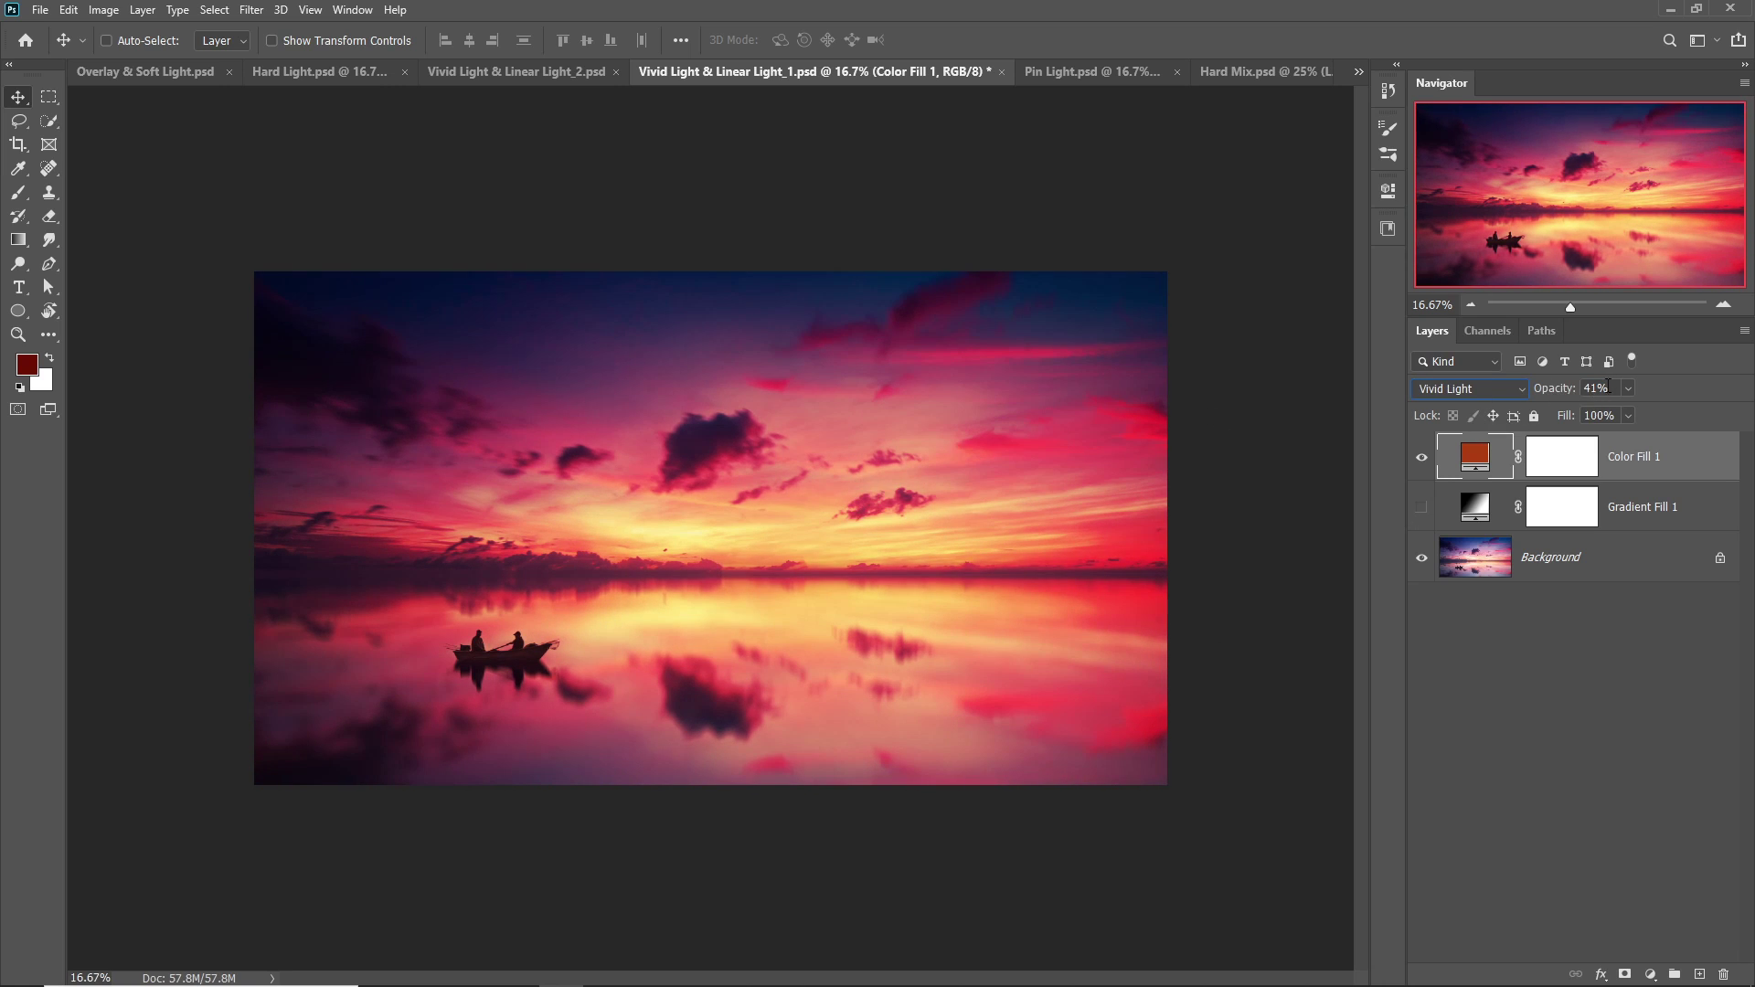
drag(1559, 393, 1663, 395)
drag(1567, 423, 1495, 420)
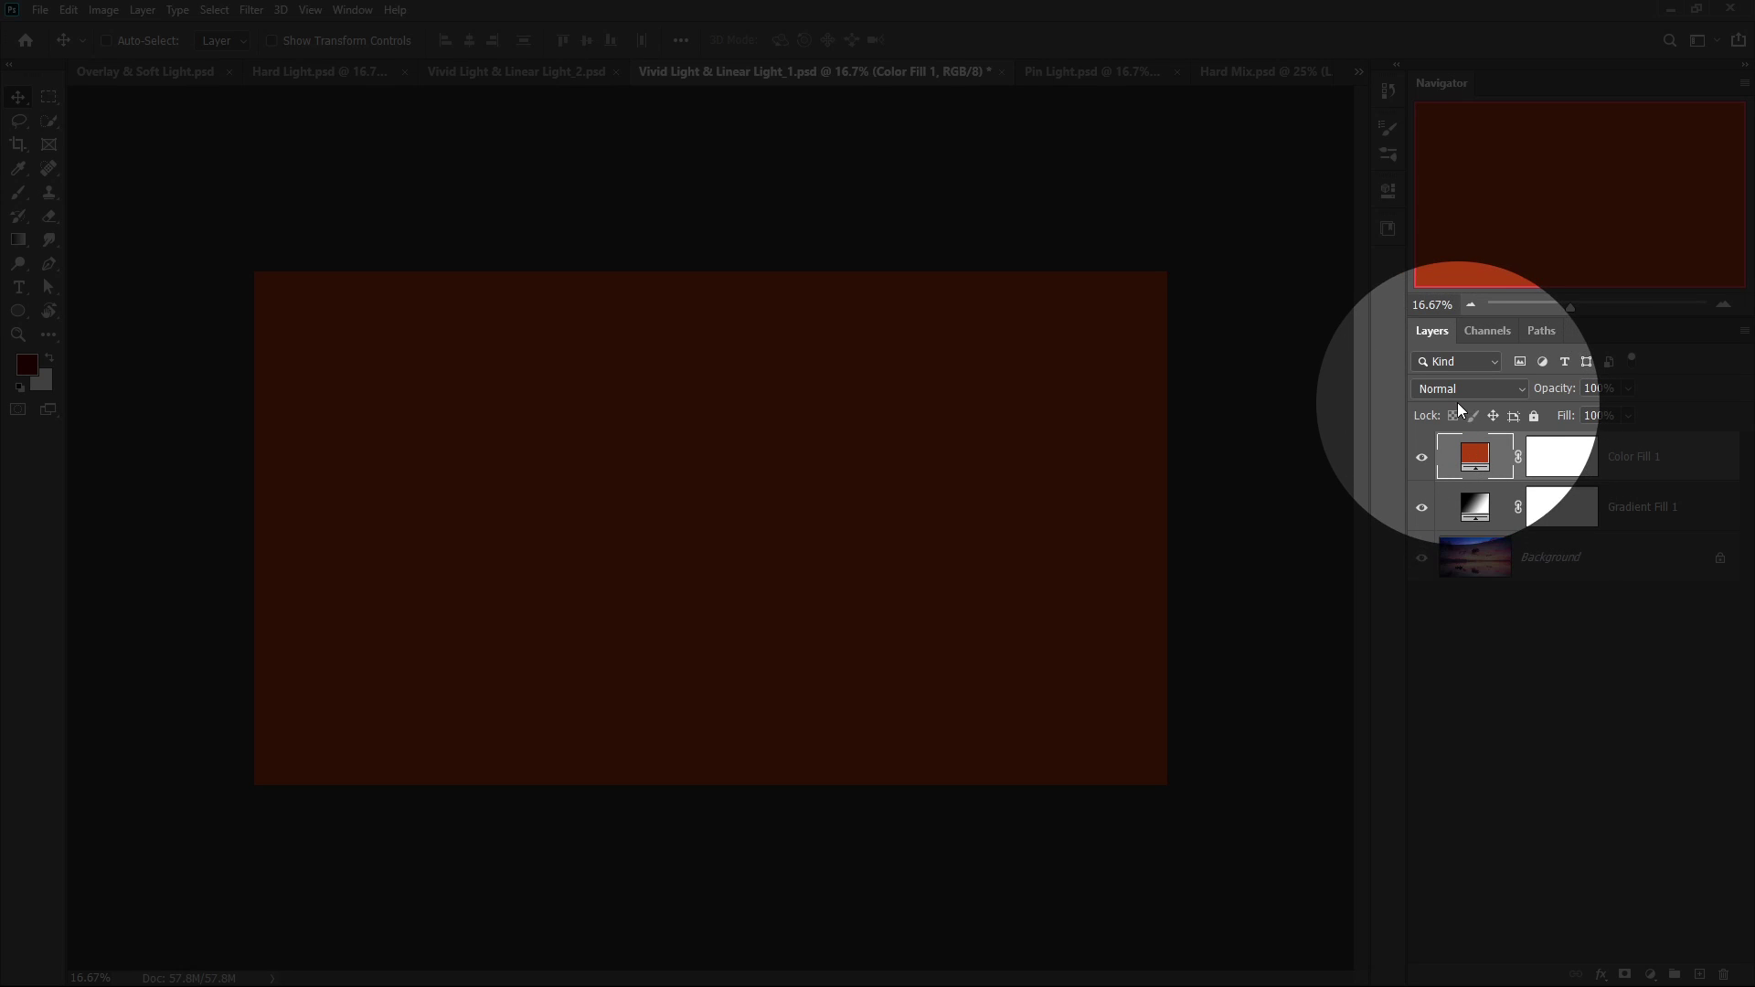
Set the Color Fill 1 layer's blend mode to Linear Light and compare the gradient with the layer hidden and shown
click(1456, 391)
click(1445, 702)
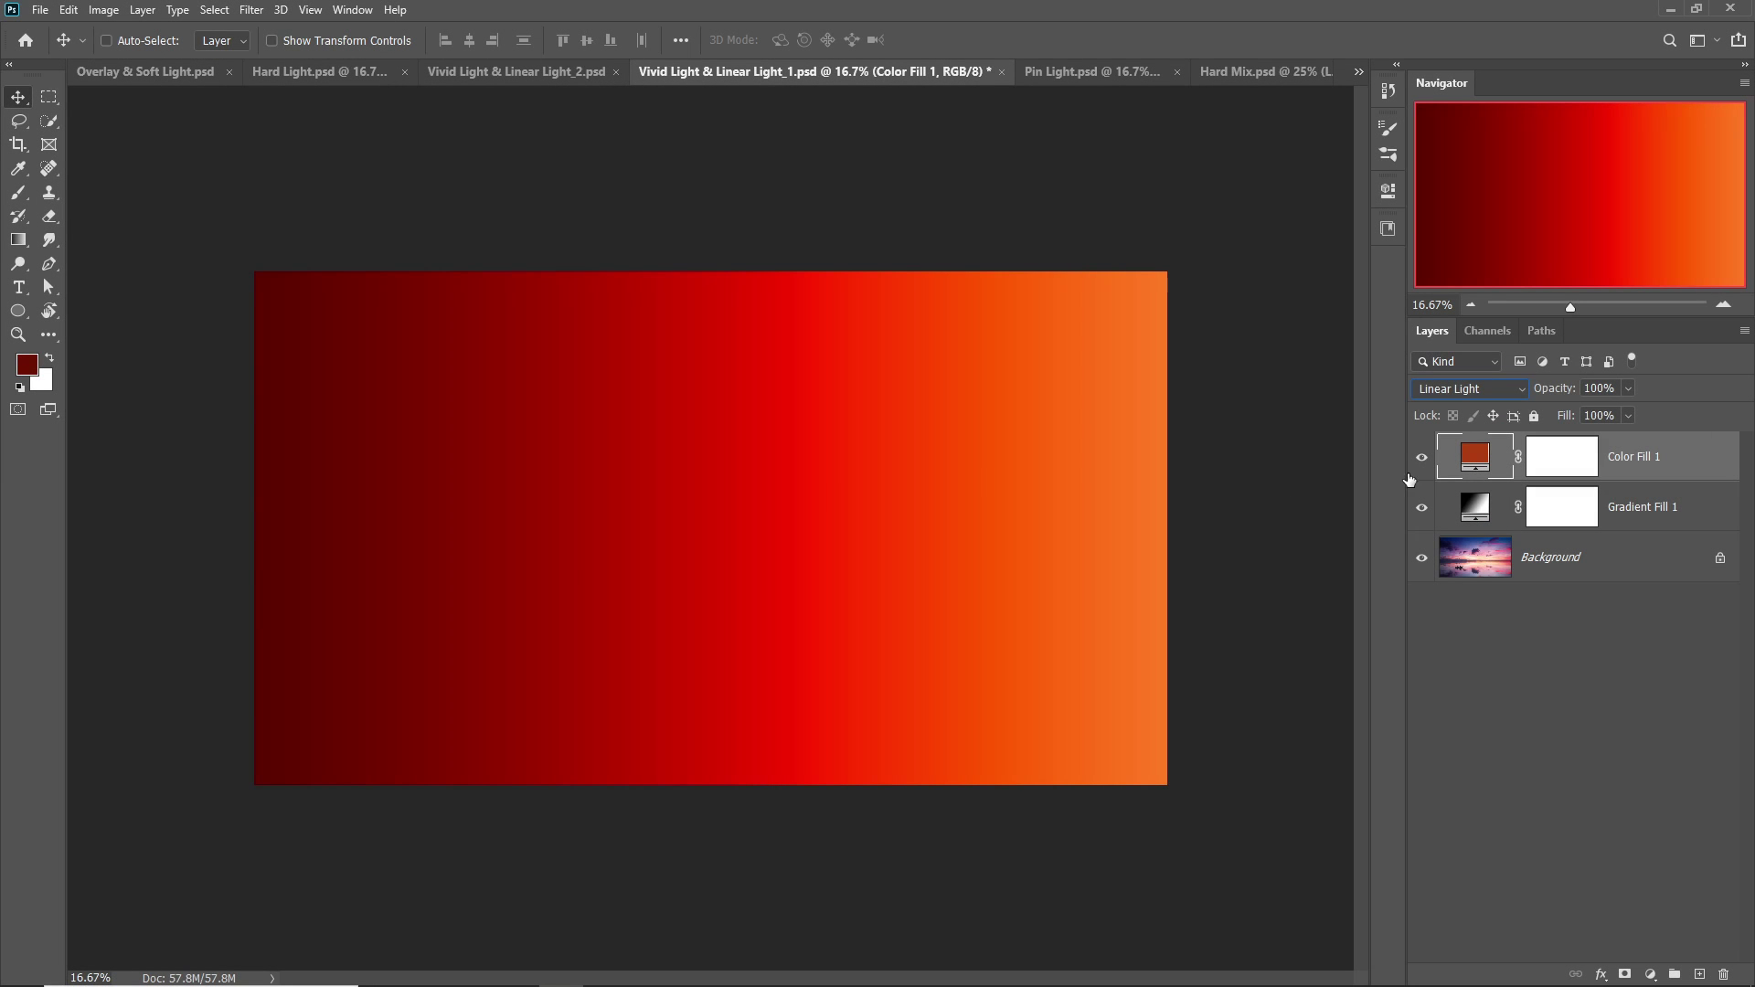
click(1422, 457)
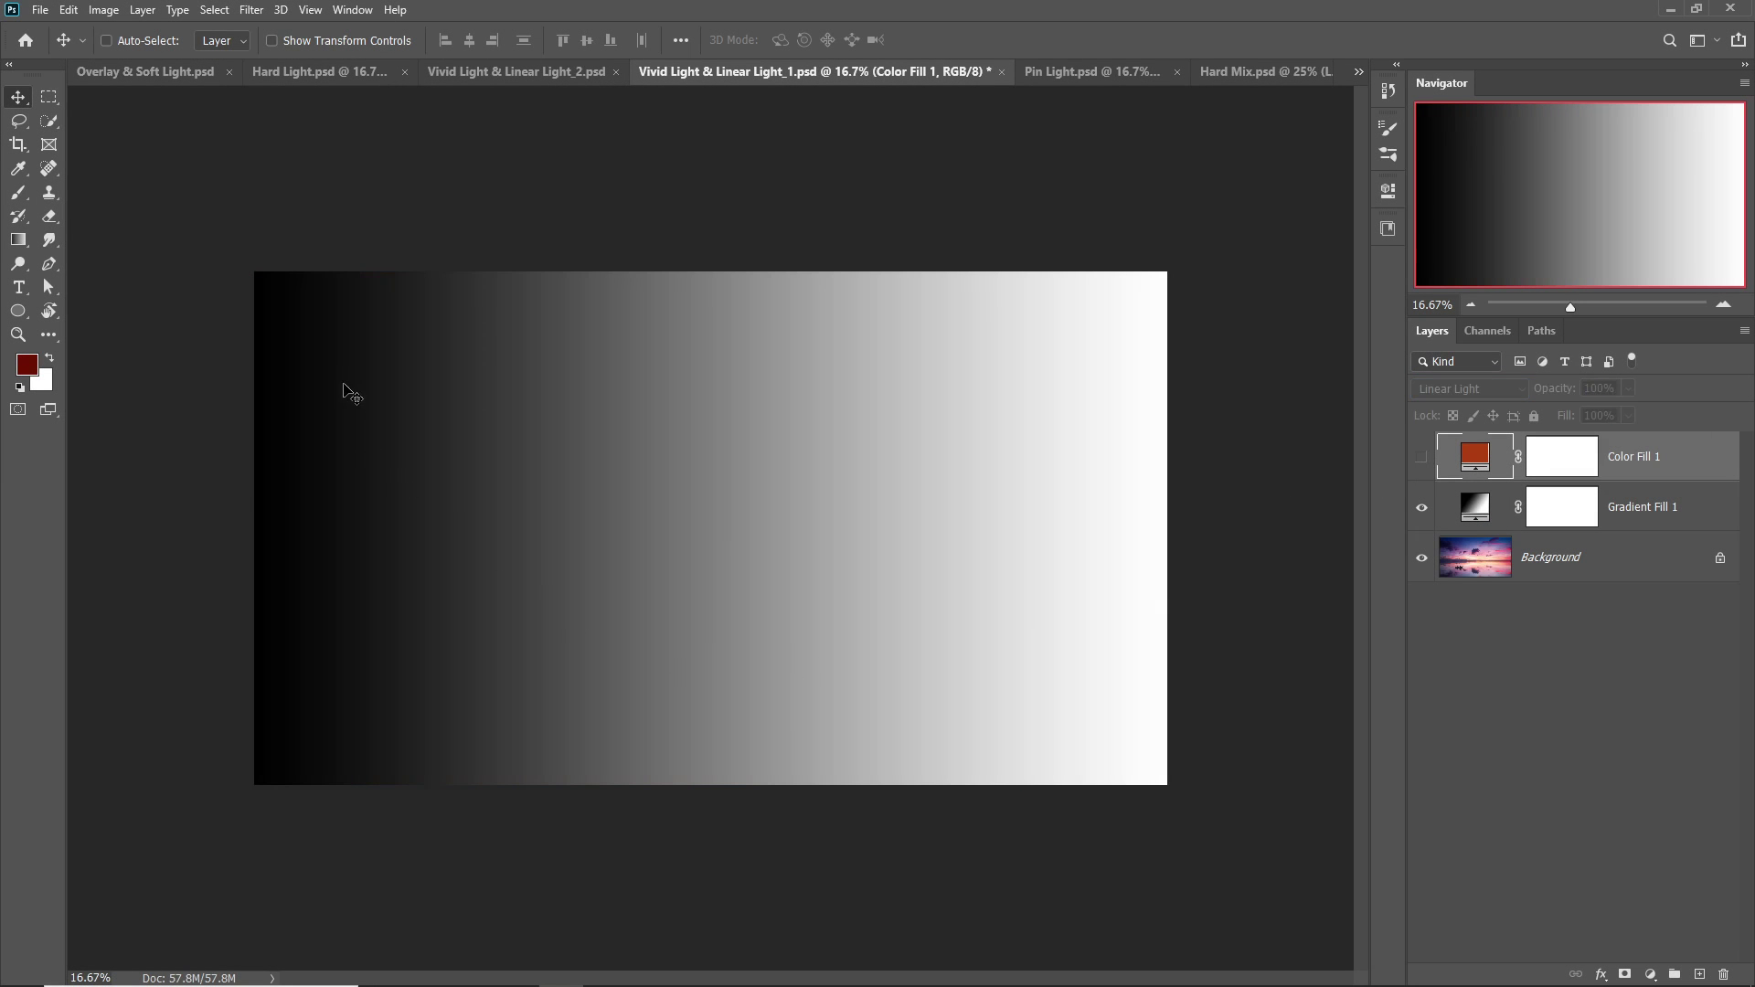
click(1421, 457)
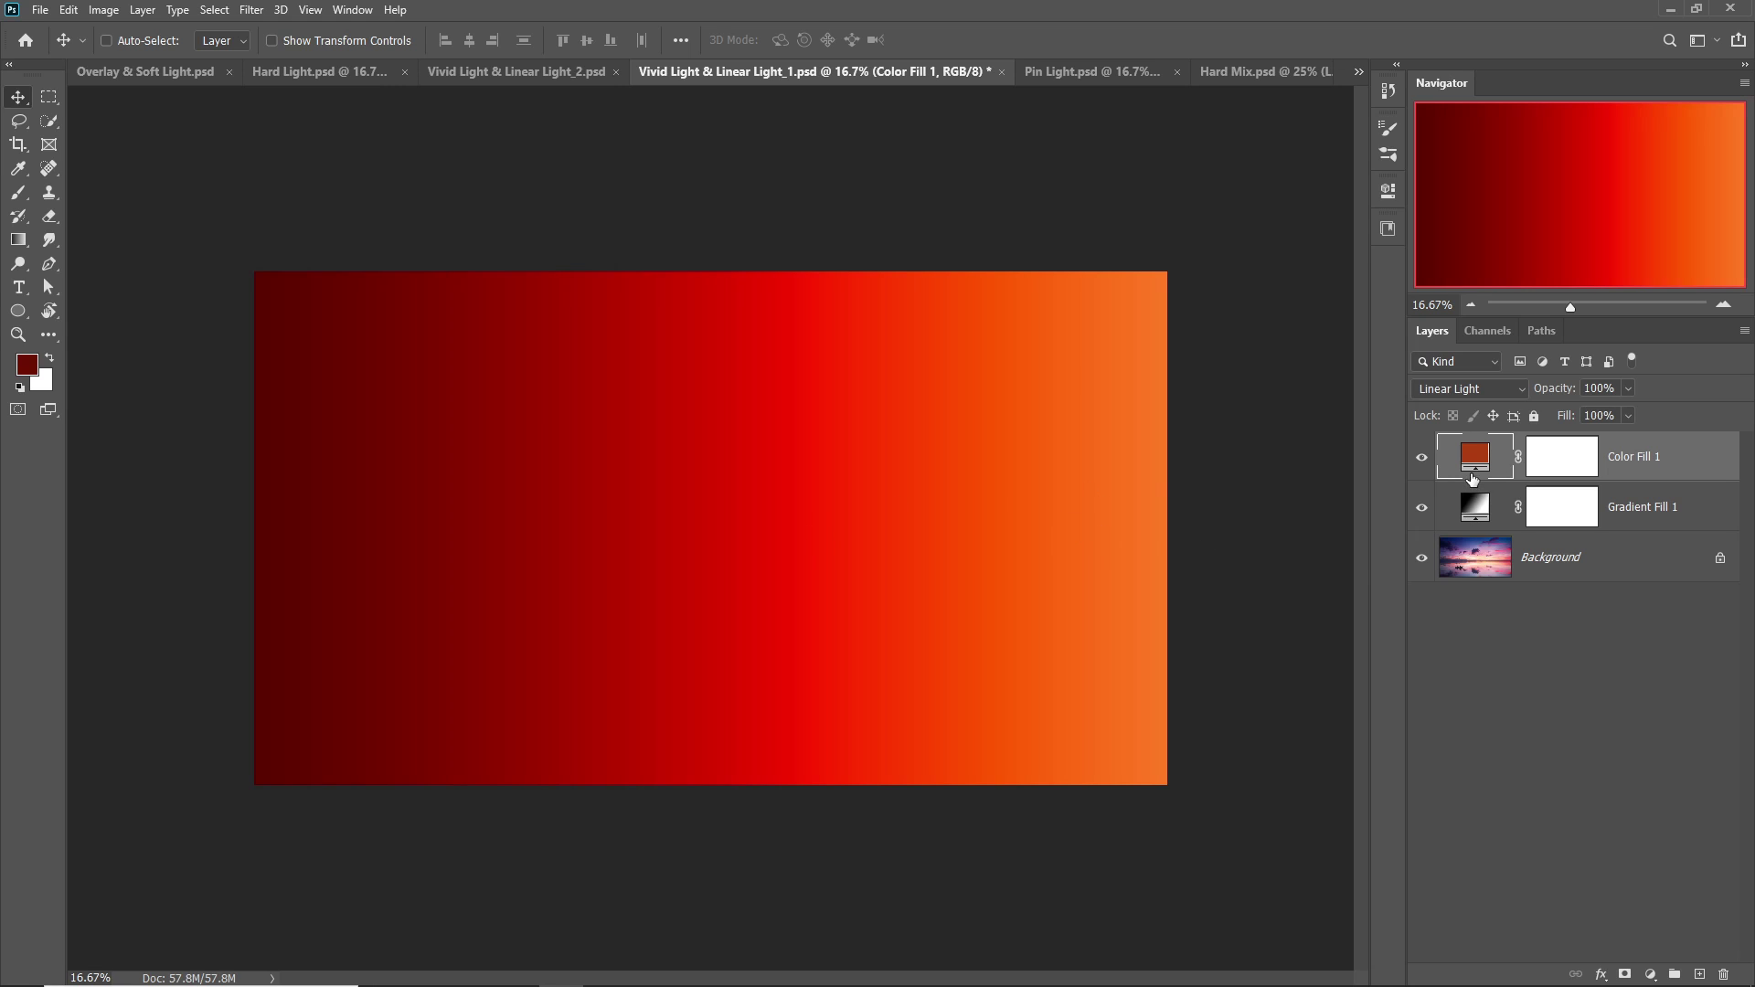
Inspect the Color Fill 1 layer's solid colour in the Color Picker and close it without changing the colour
double_click(1469, 482)
drag(1191, 338, 1160, 302)
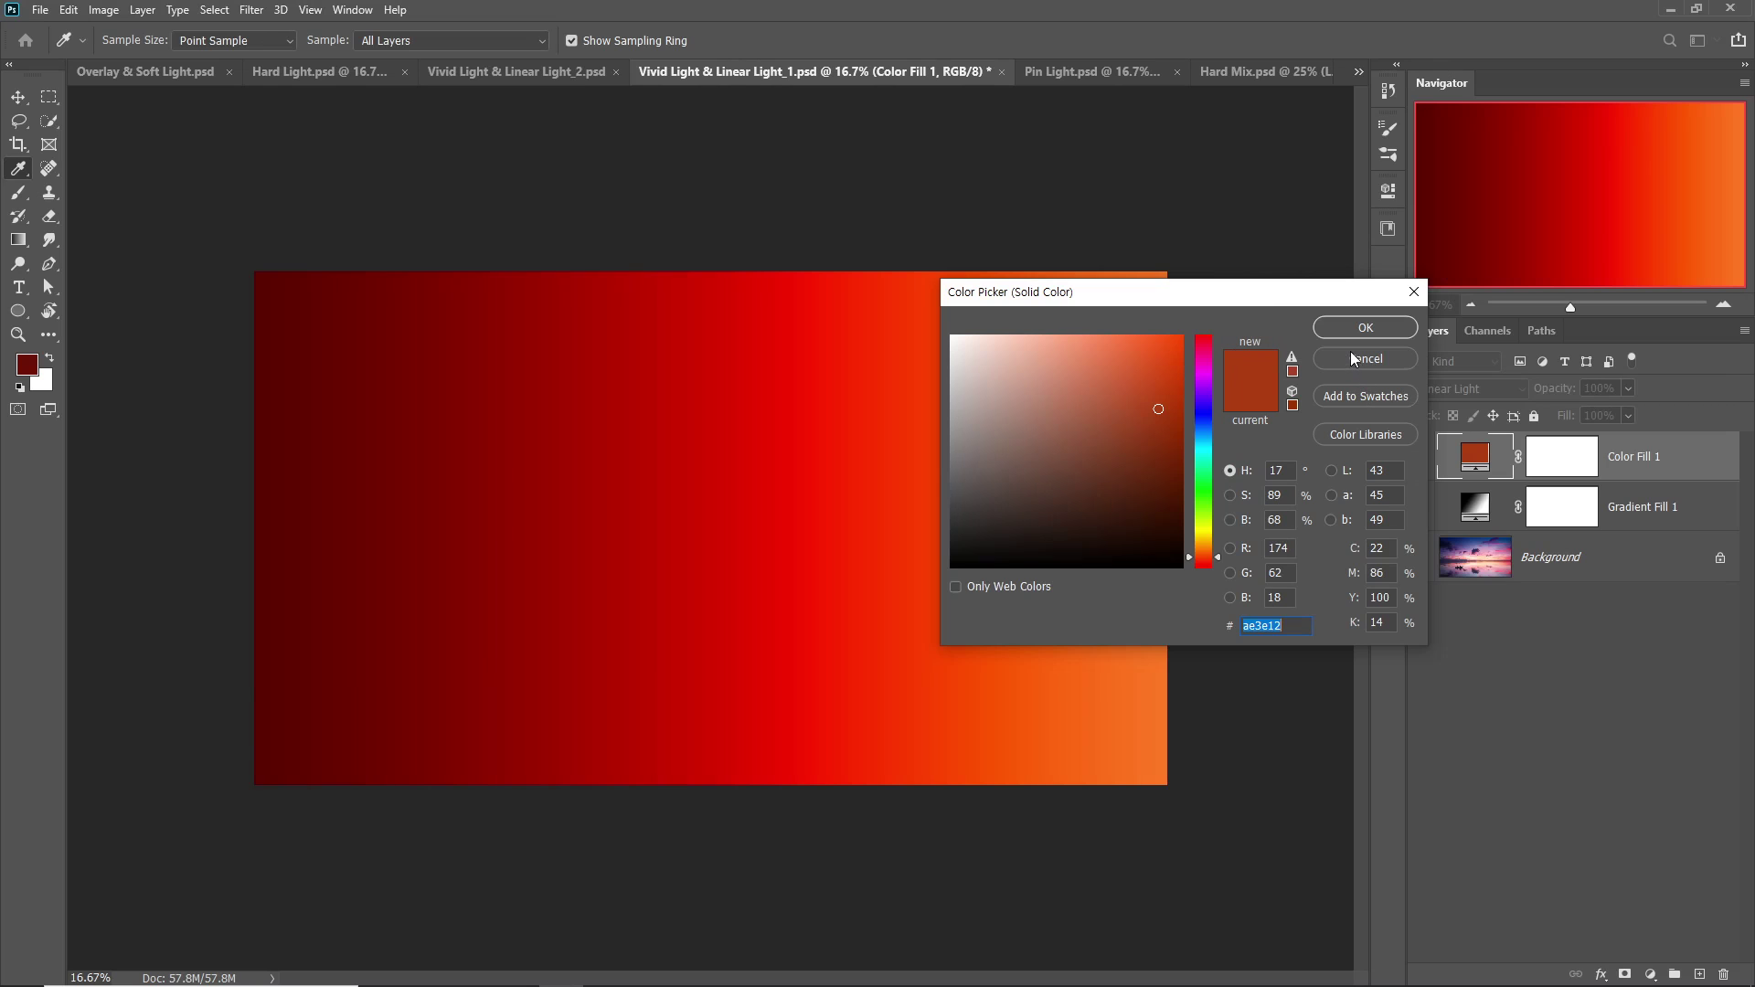
click(1362, 329)
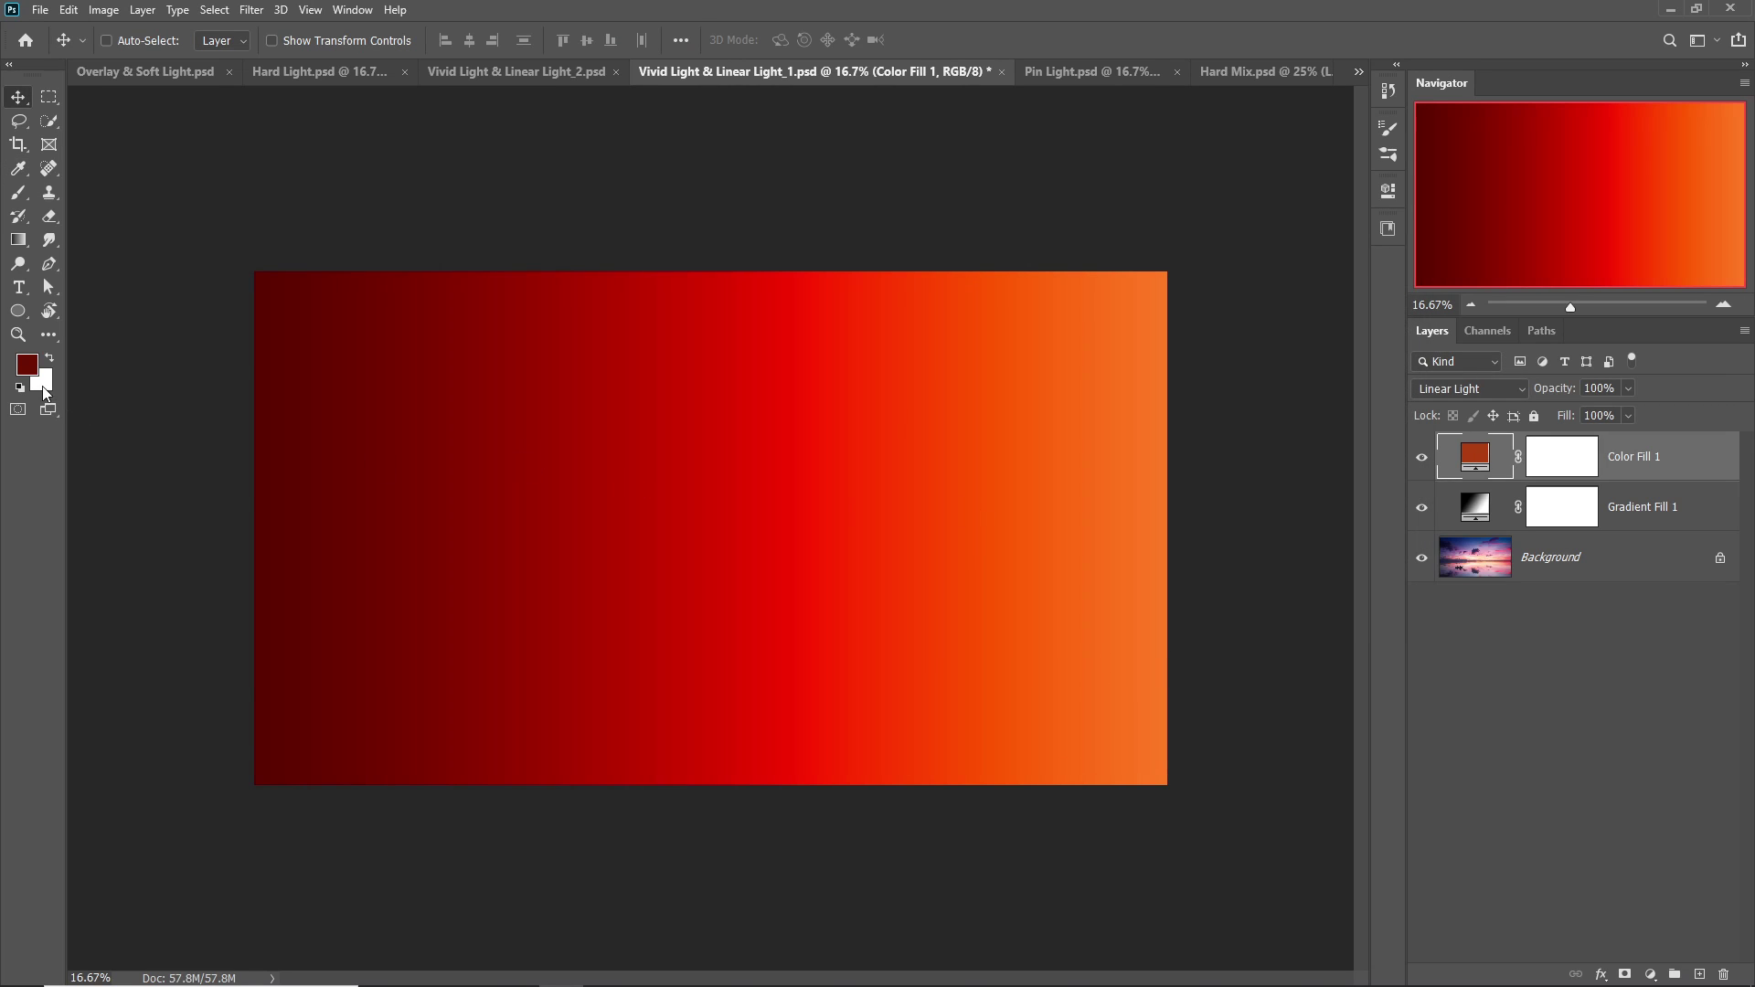
Sample the blended gradient from its dark end to its orange end in the foreground Color Picker, discarding the sampled colour
click(28, 365)
drag(1031, 295, 1031, 388)
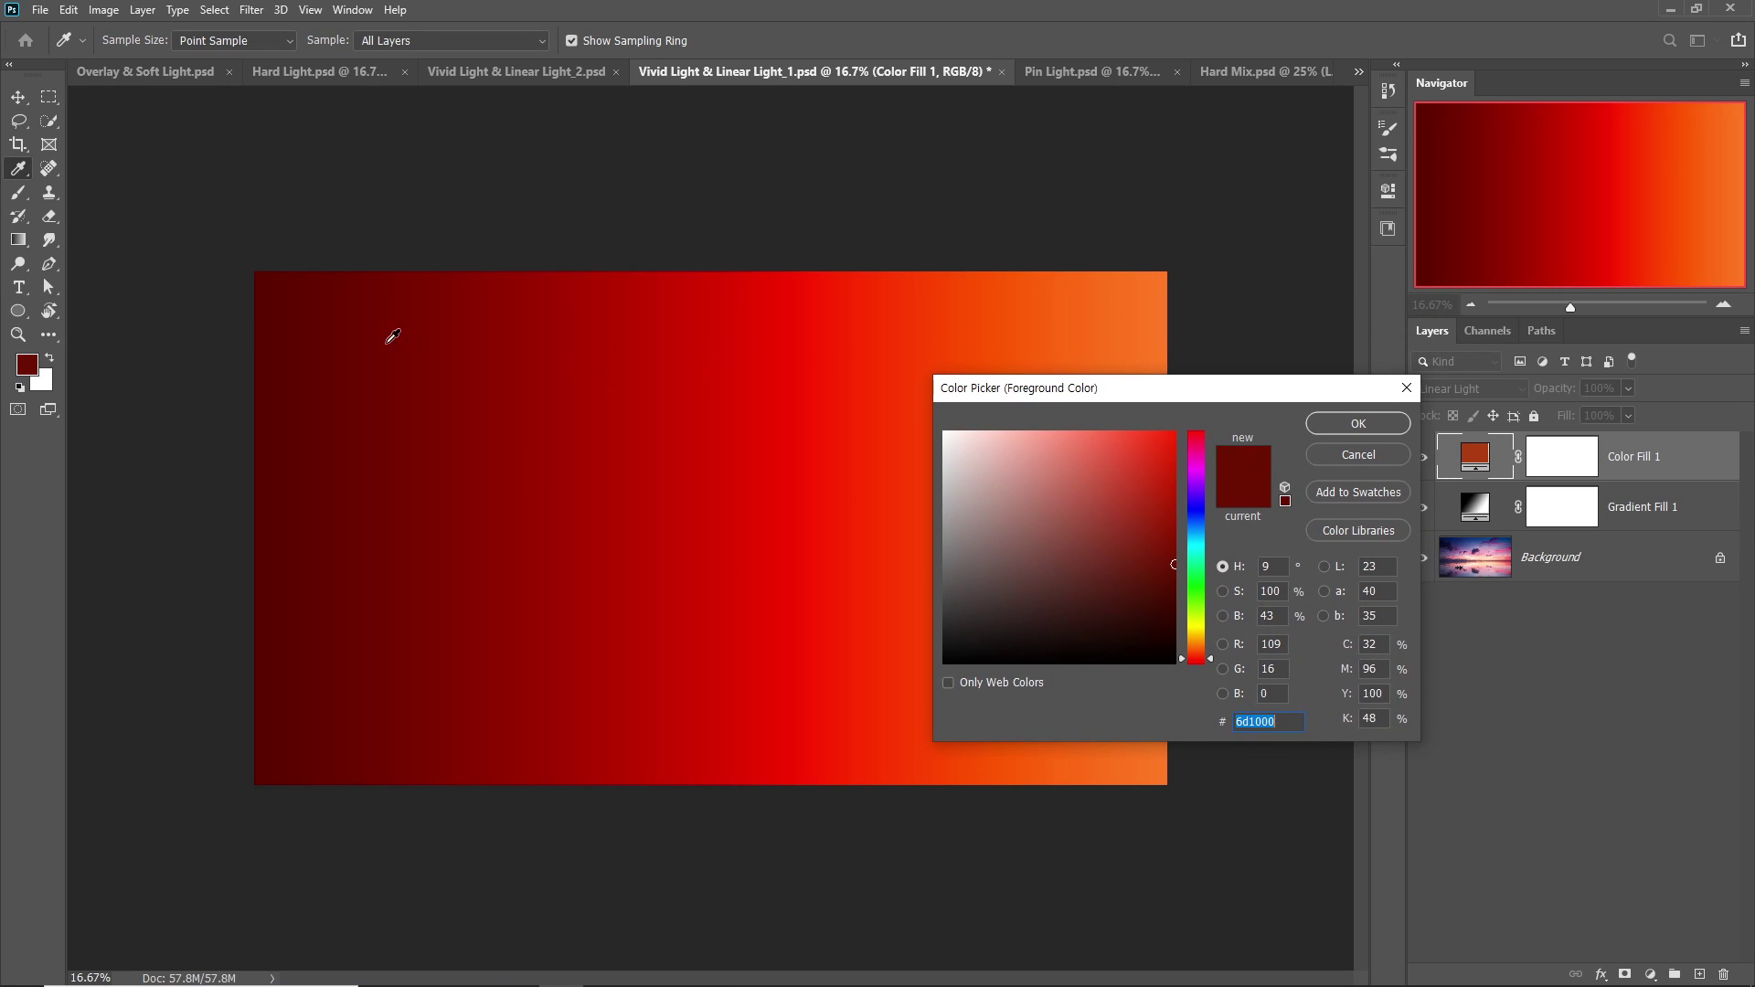
click(281, 314)
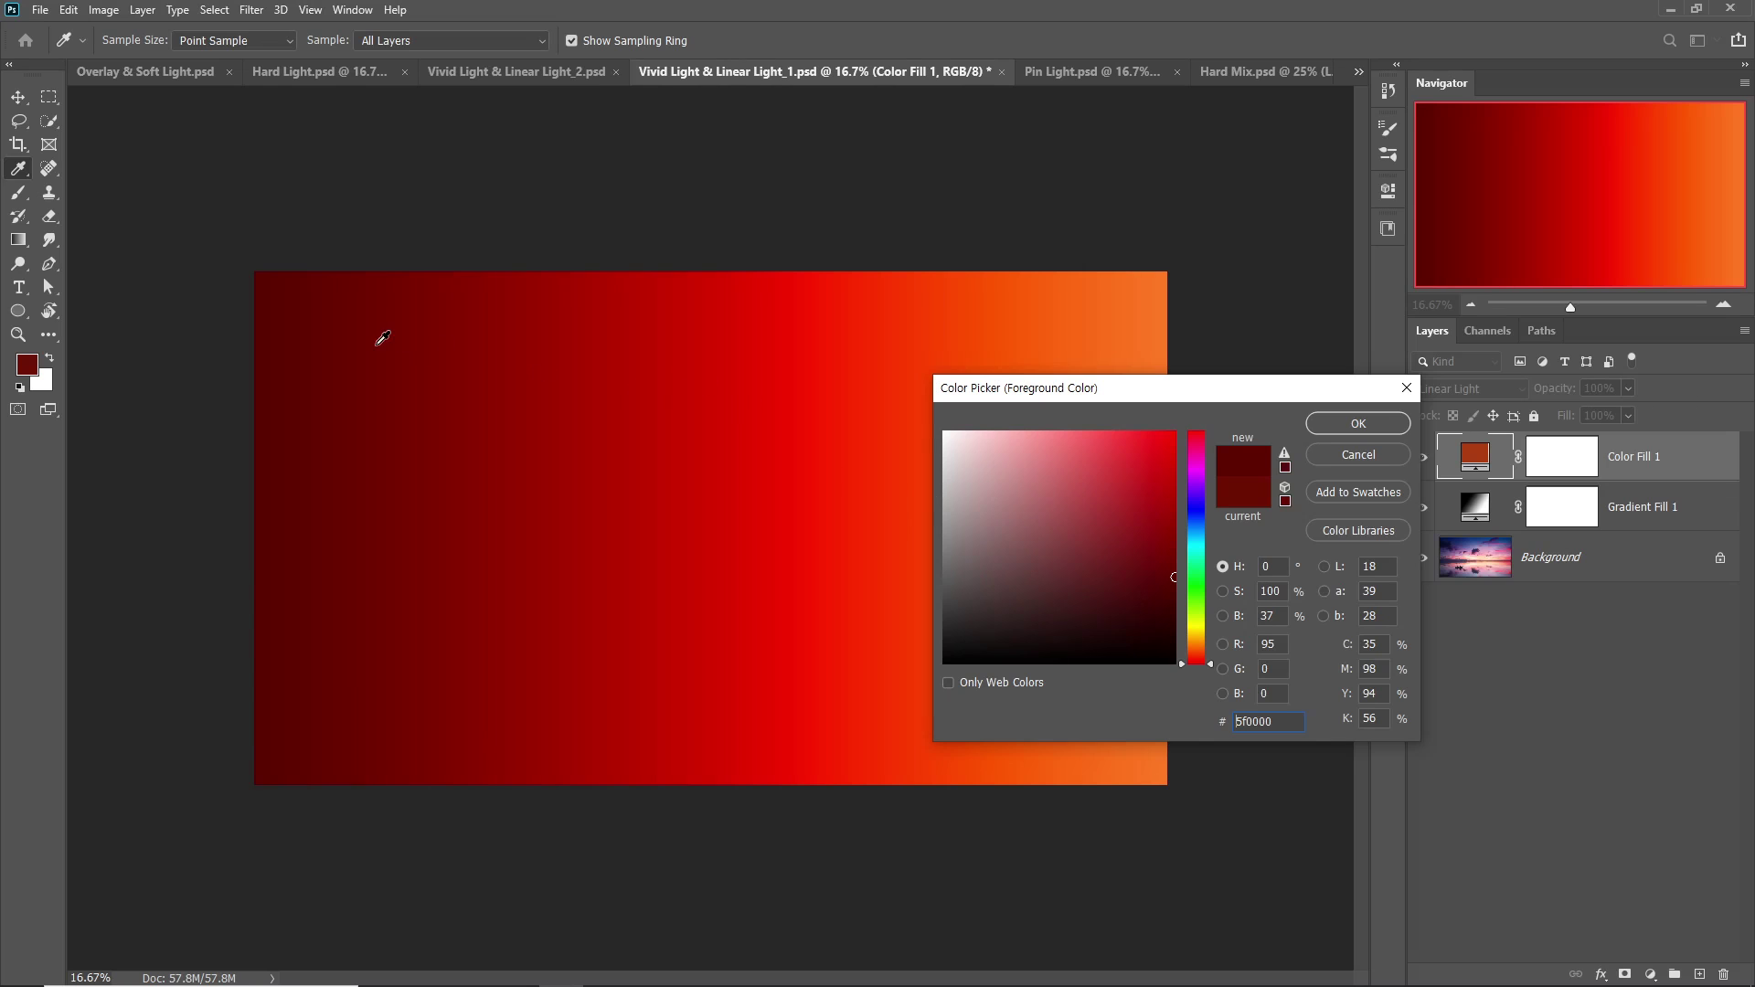
click(363, 315)
drag(363, 316, 1162, 332)
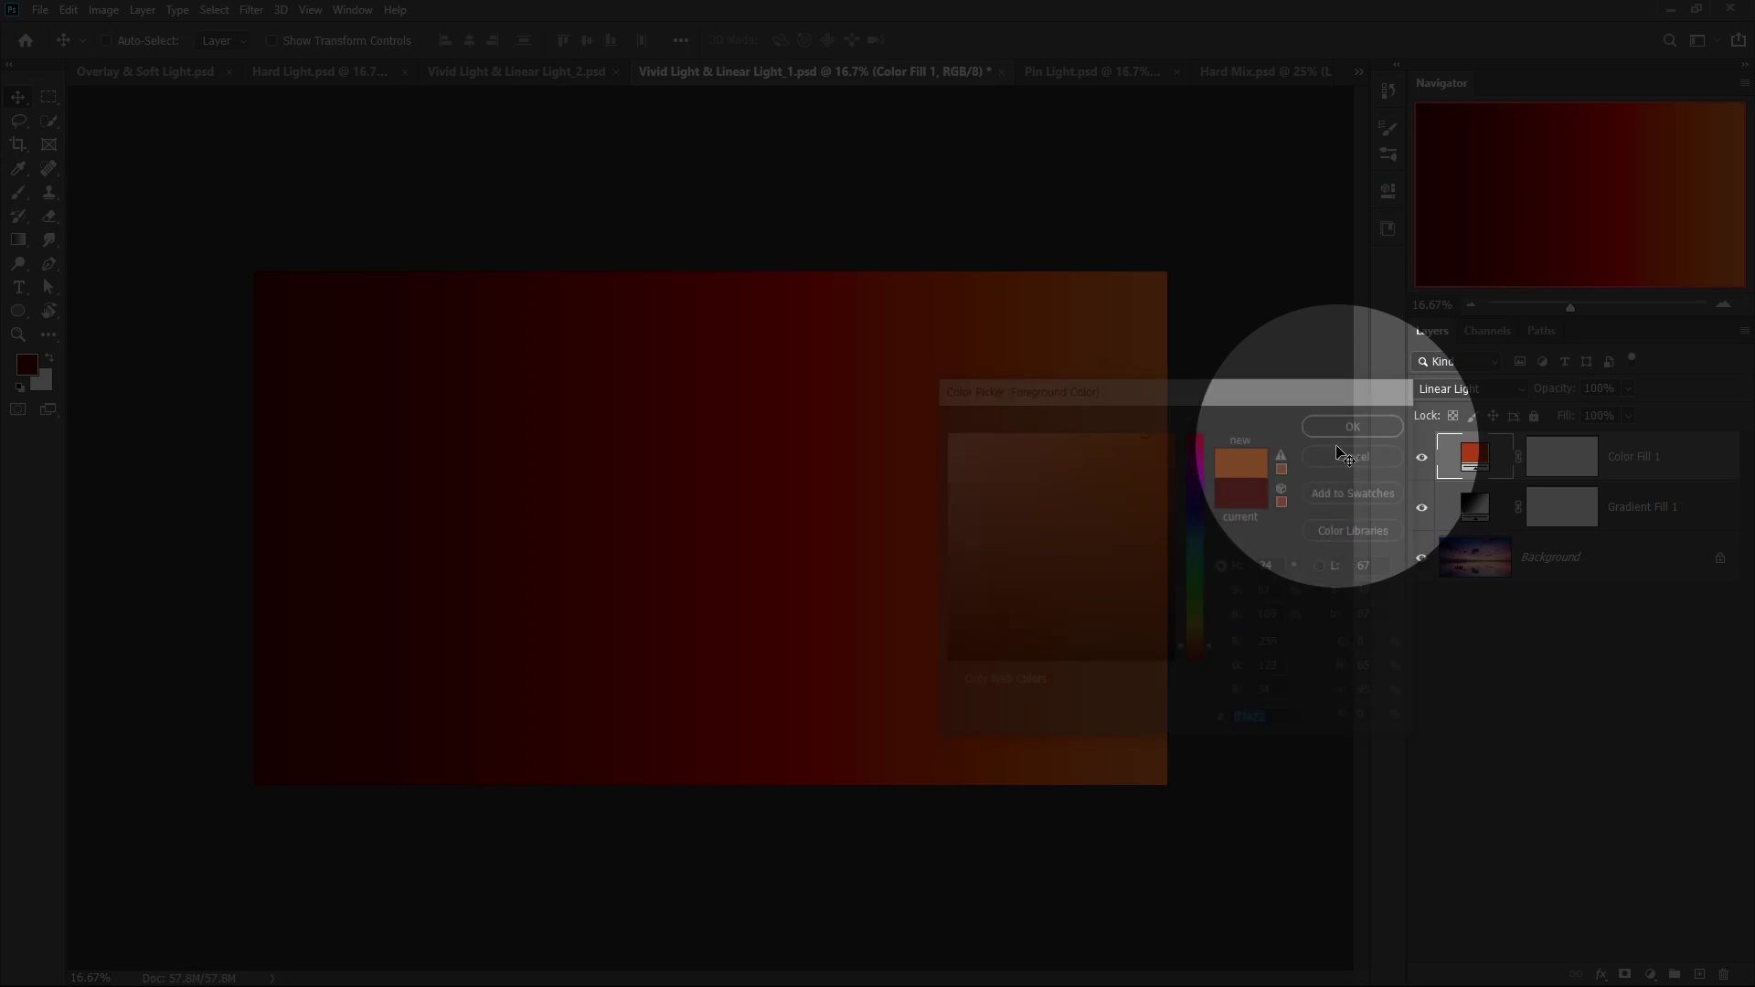
click(1344, 456)
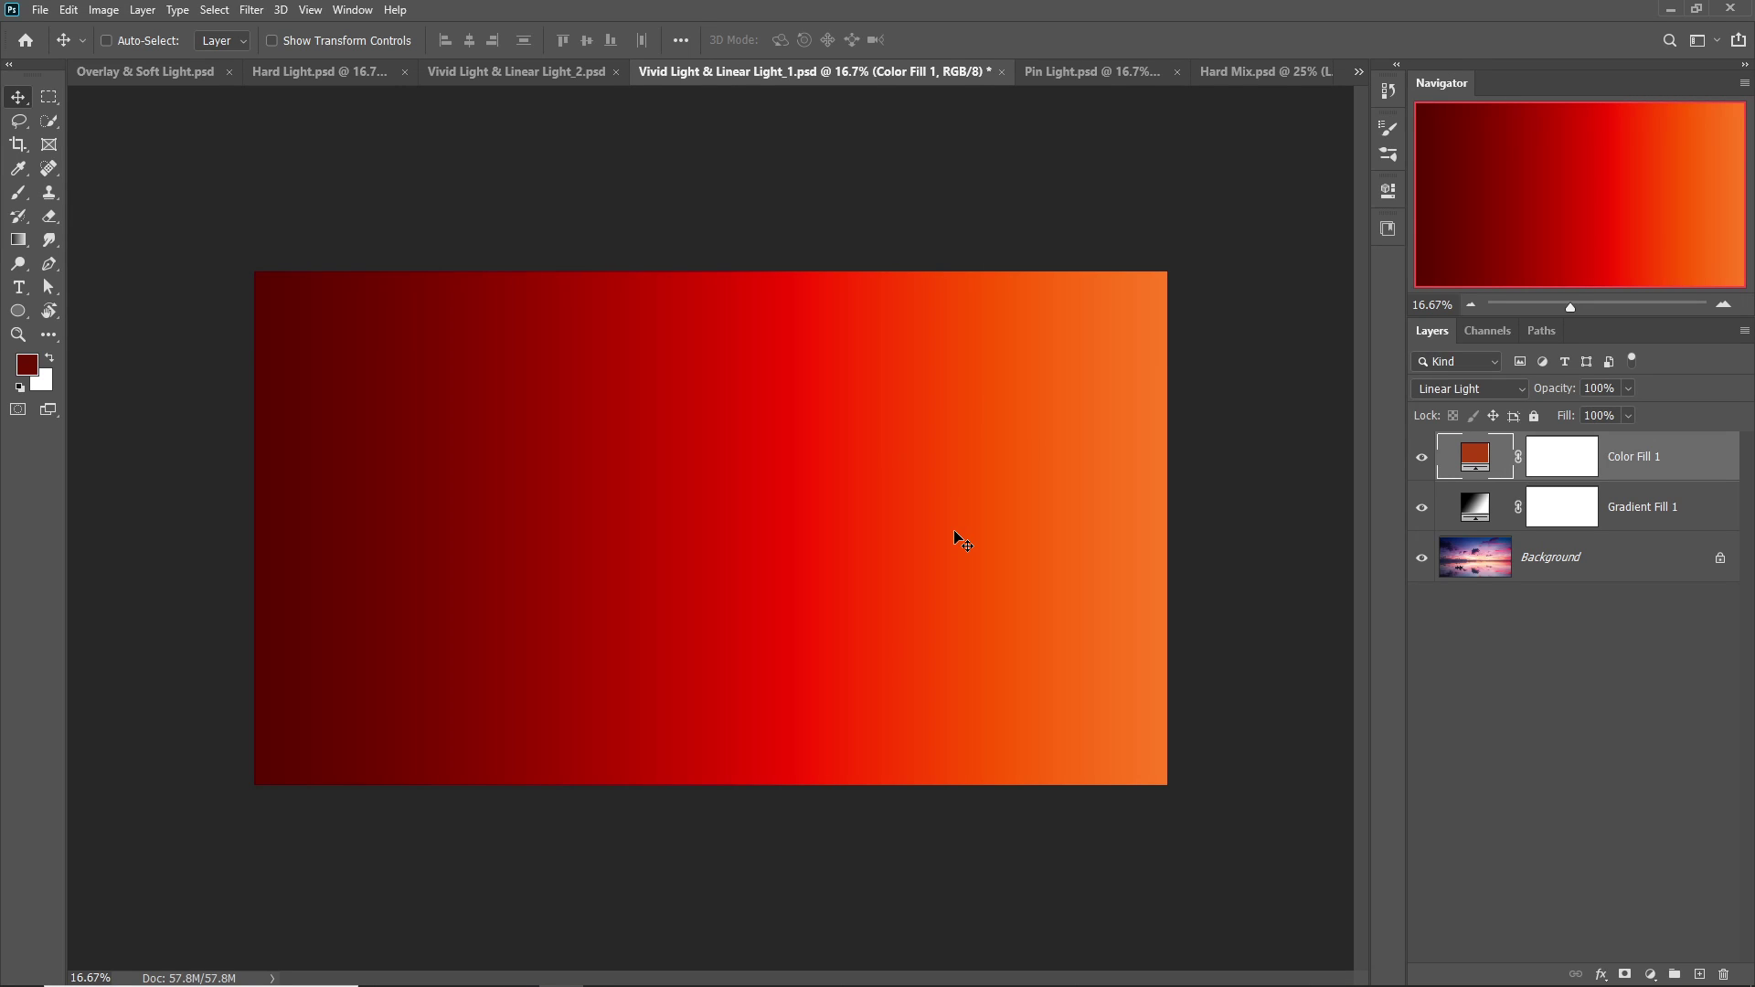
Hide the Gradient Fill 1 layer, keep Color Fill 1 visible over the Background photo, and set Color Fill 1's blend mode to Vivid Light
drag(1422, 457, 1423, 514)
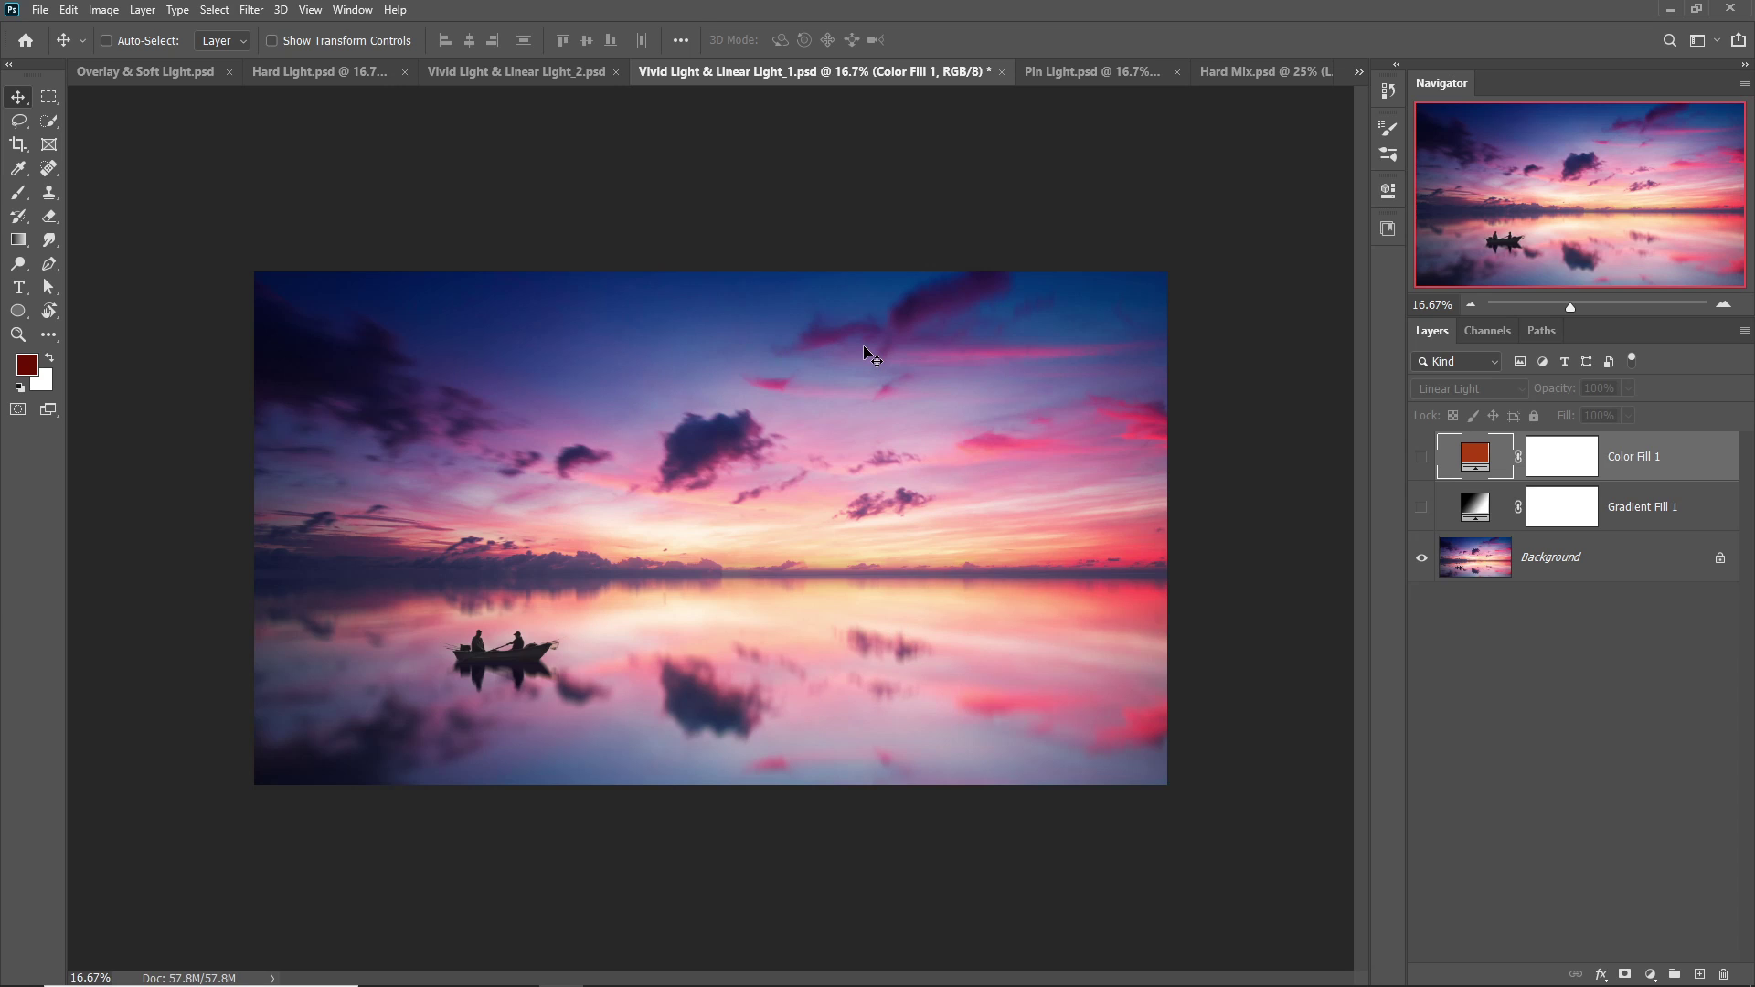
click(1422, 457)
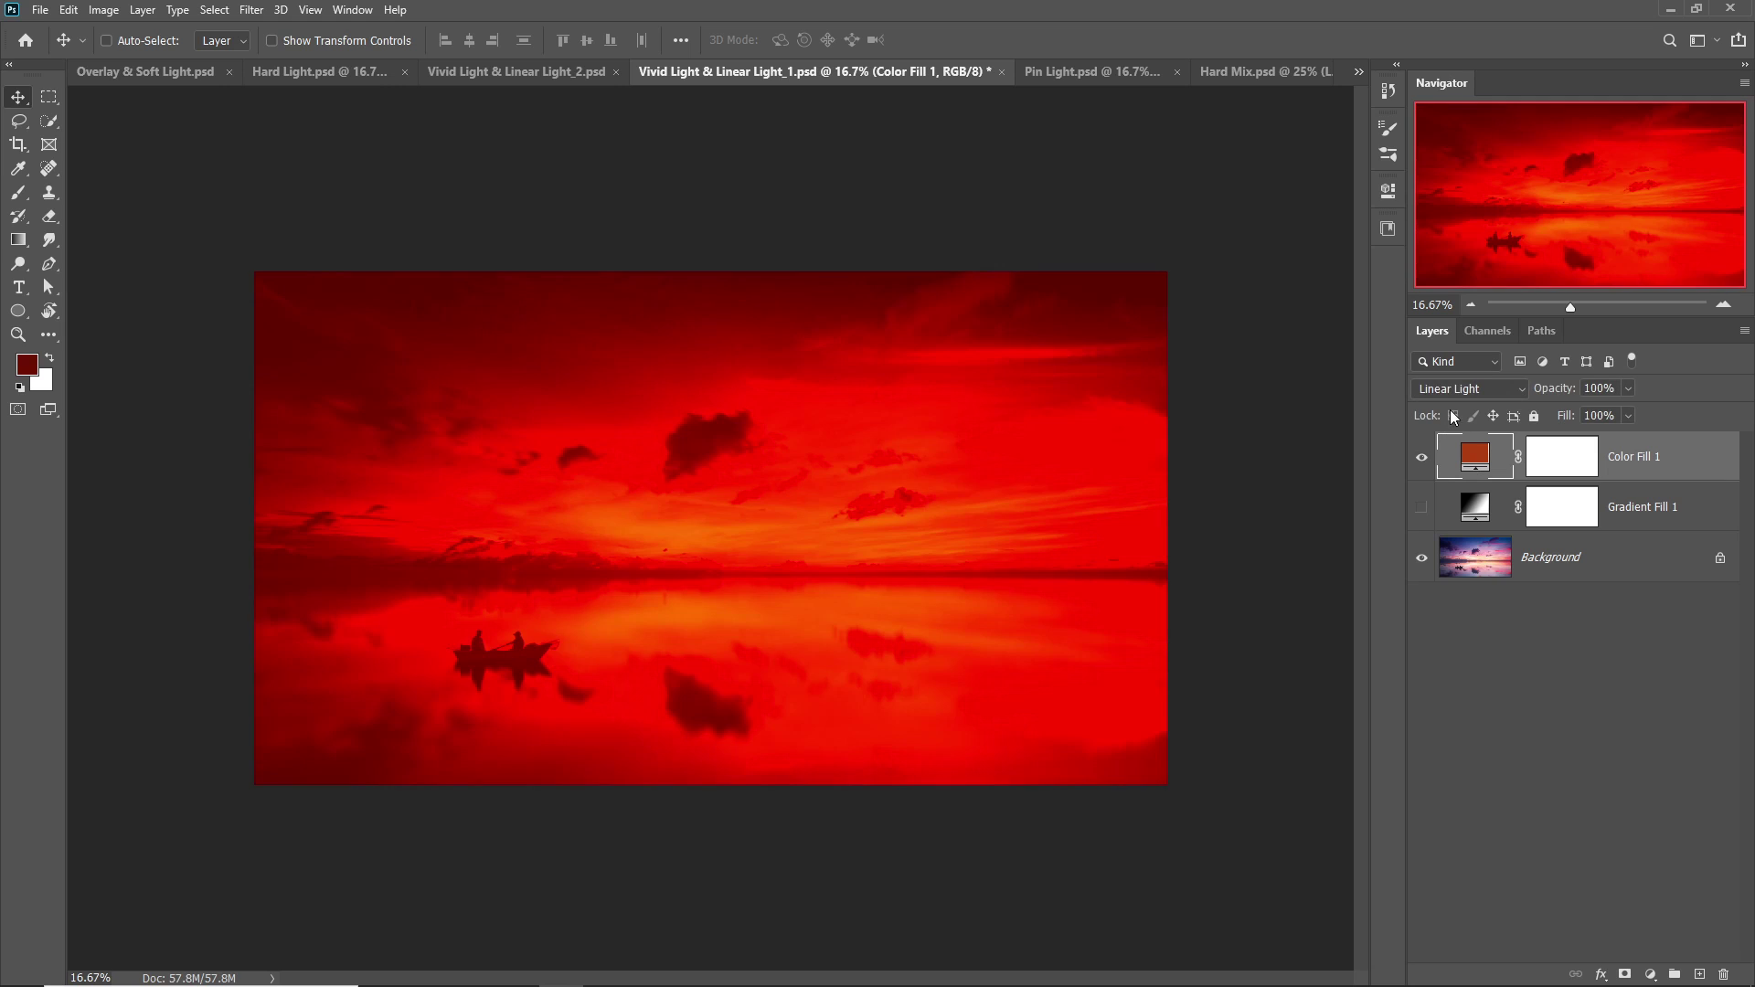
click(1468, 389)
click(1447, 686)
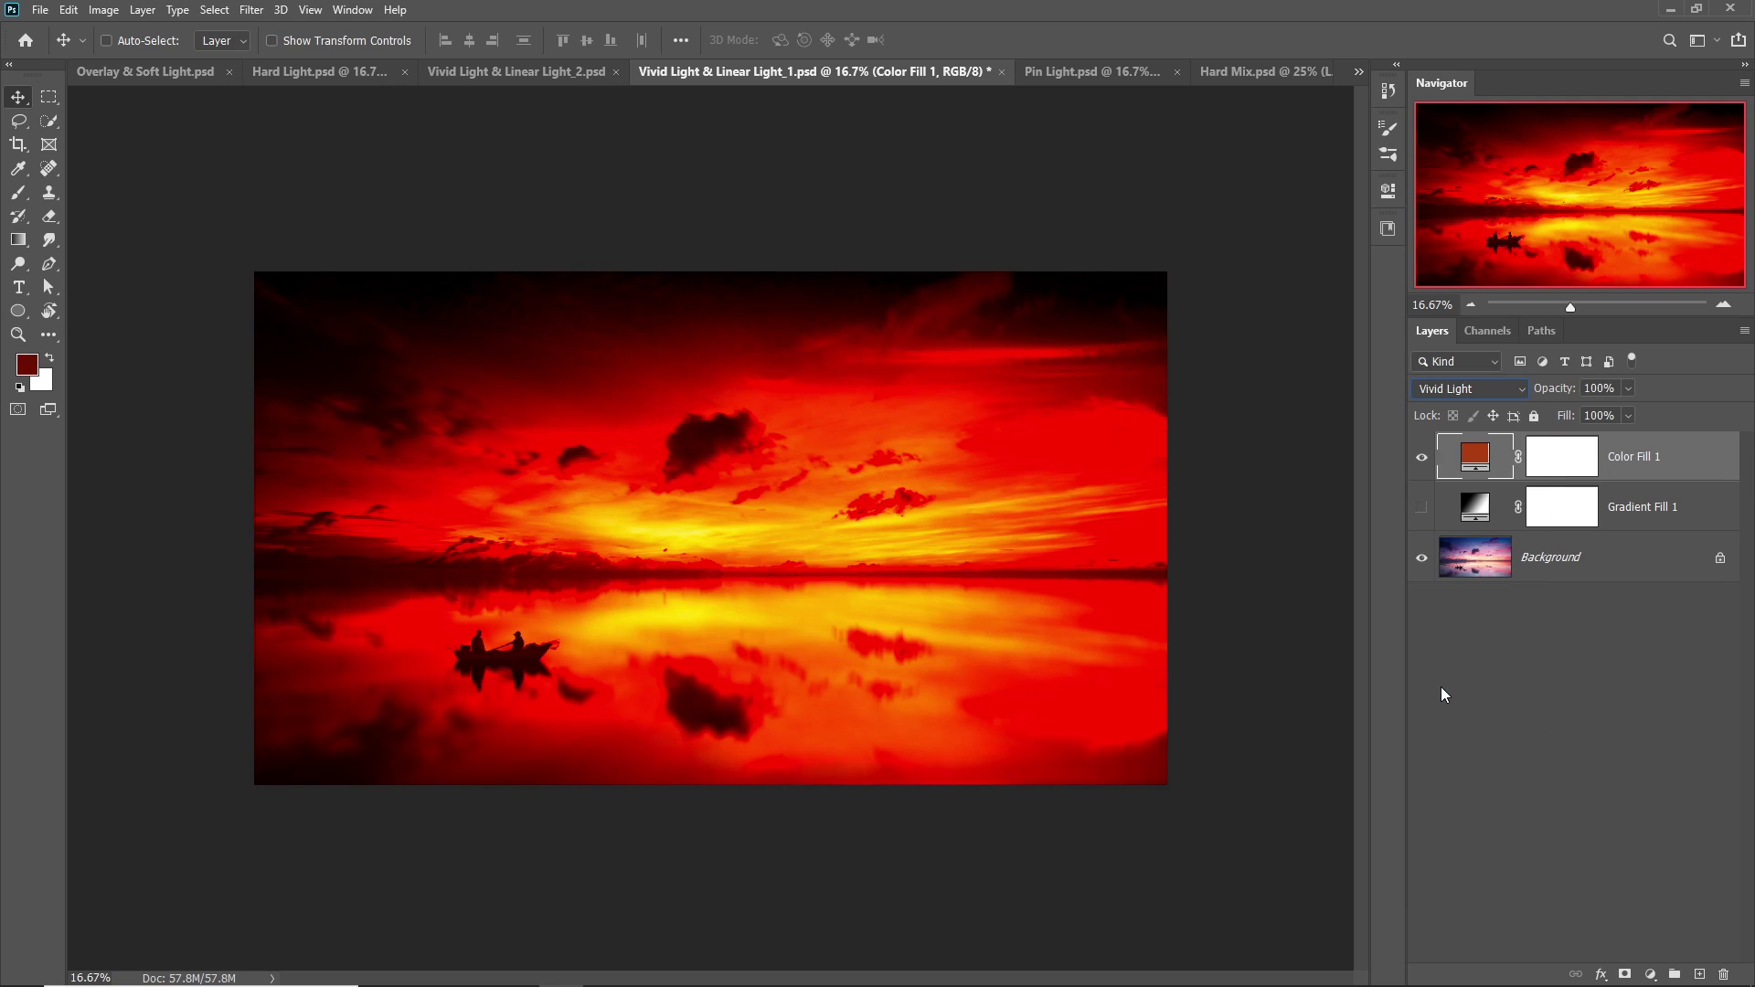
Set the Color Fill 1 layer's Fill to 30% and change its blend mode to Linear Light
click(1600, 416)
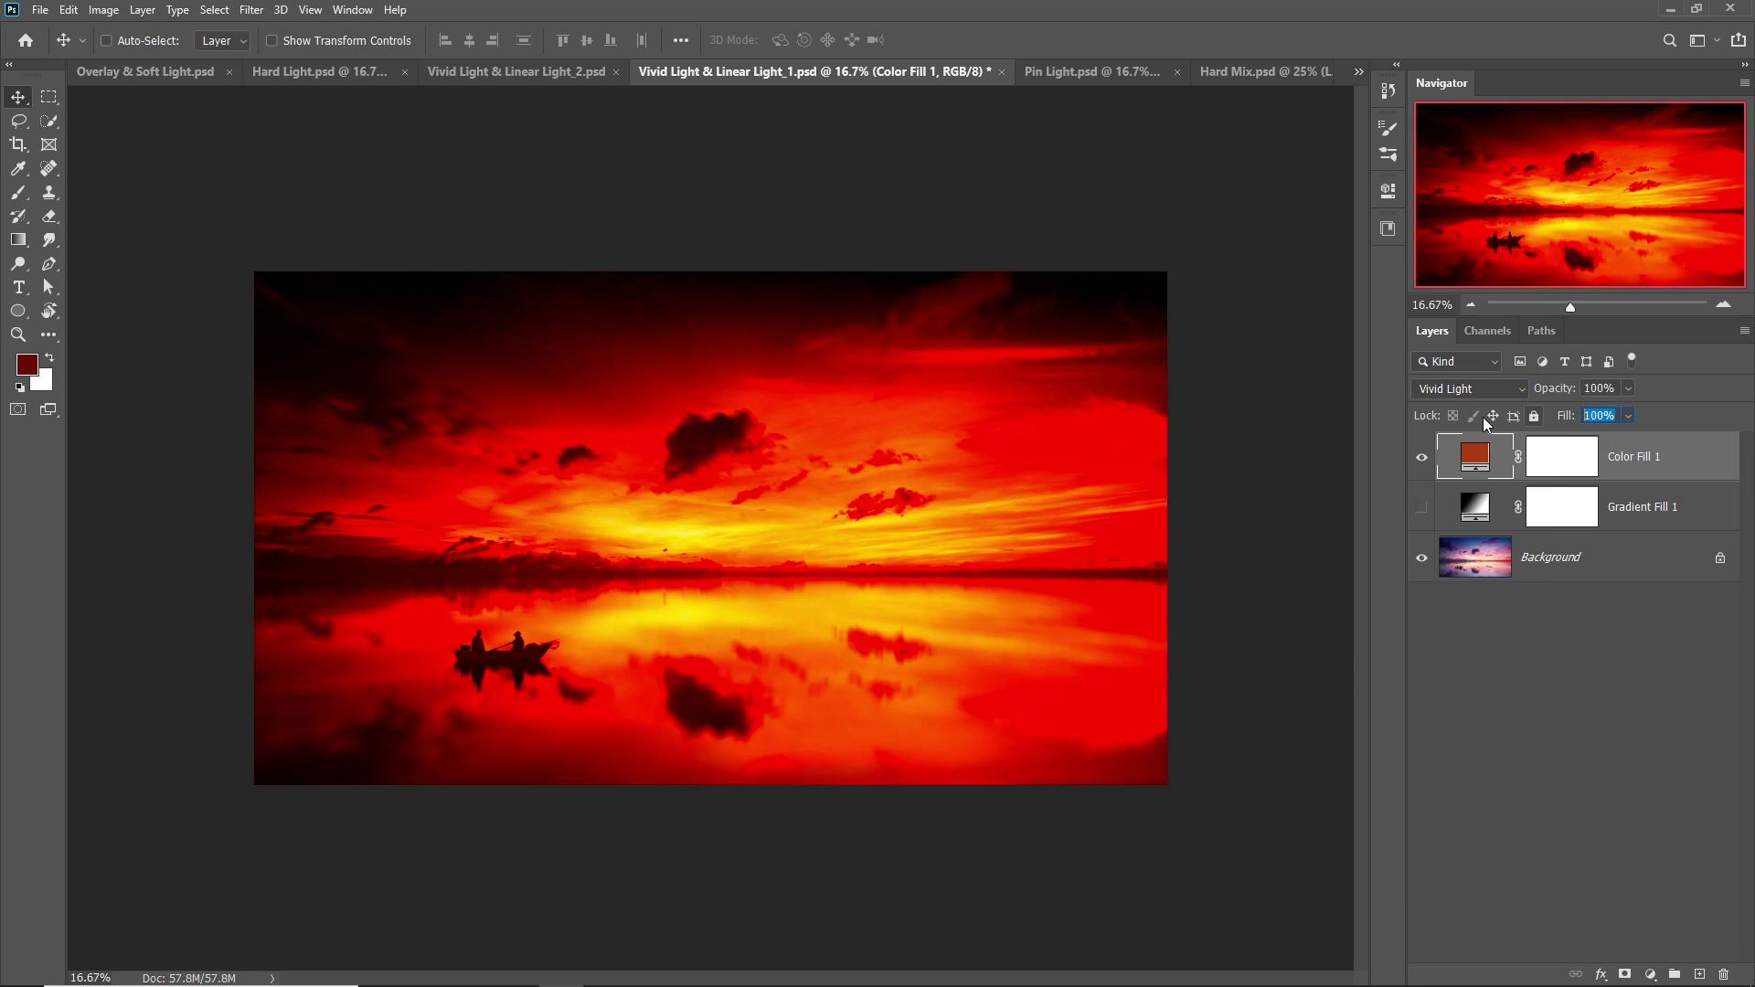
text(30)
key(Return)
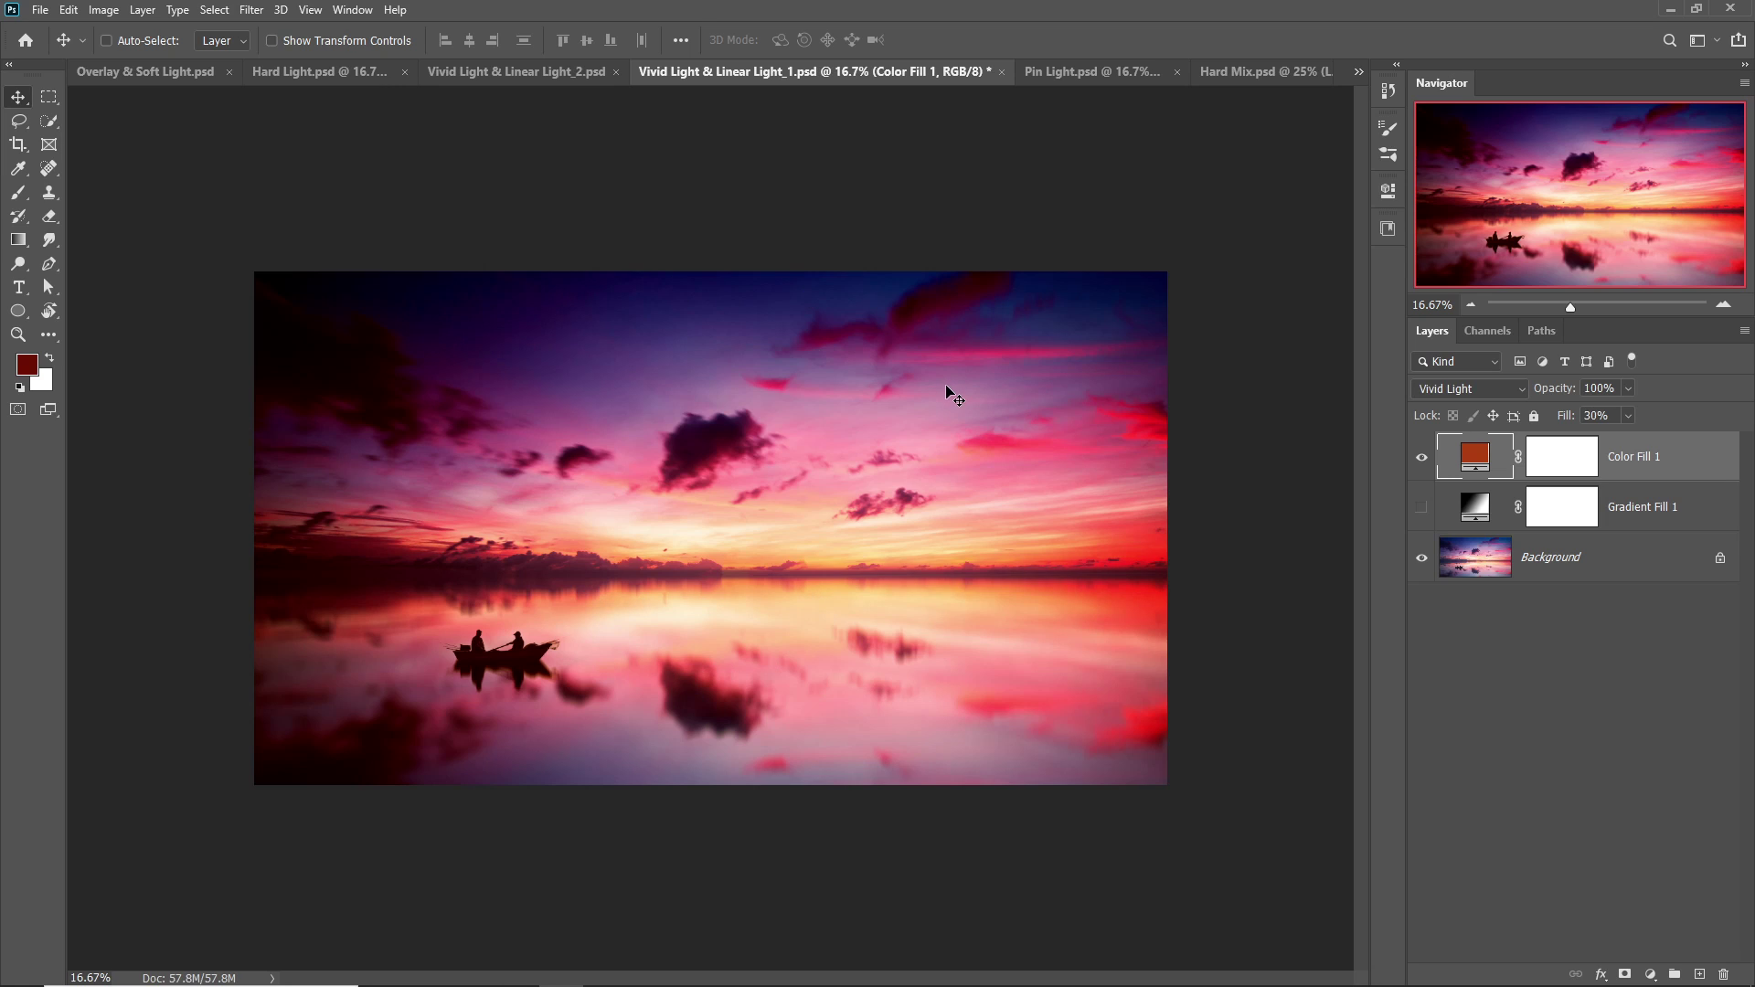
click(1470, 388)
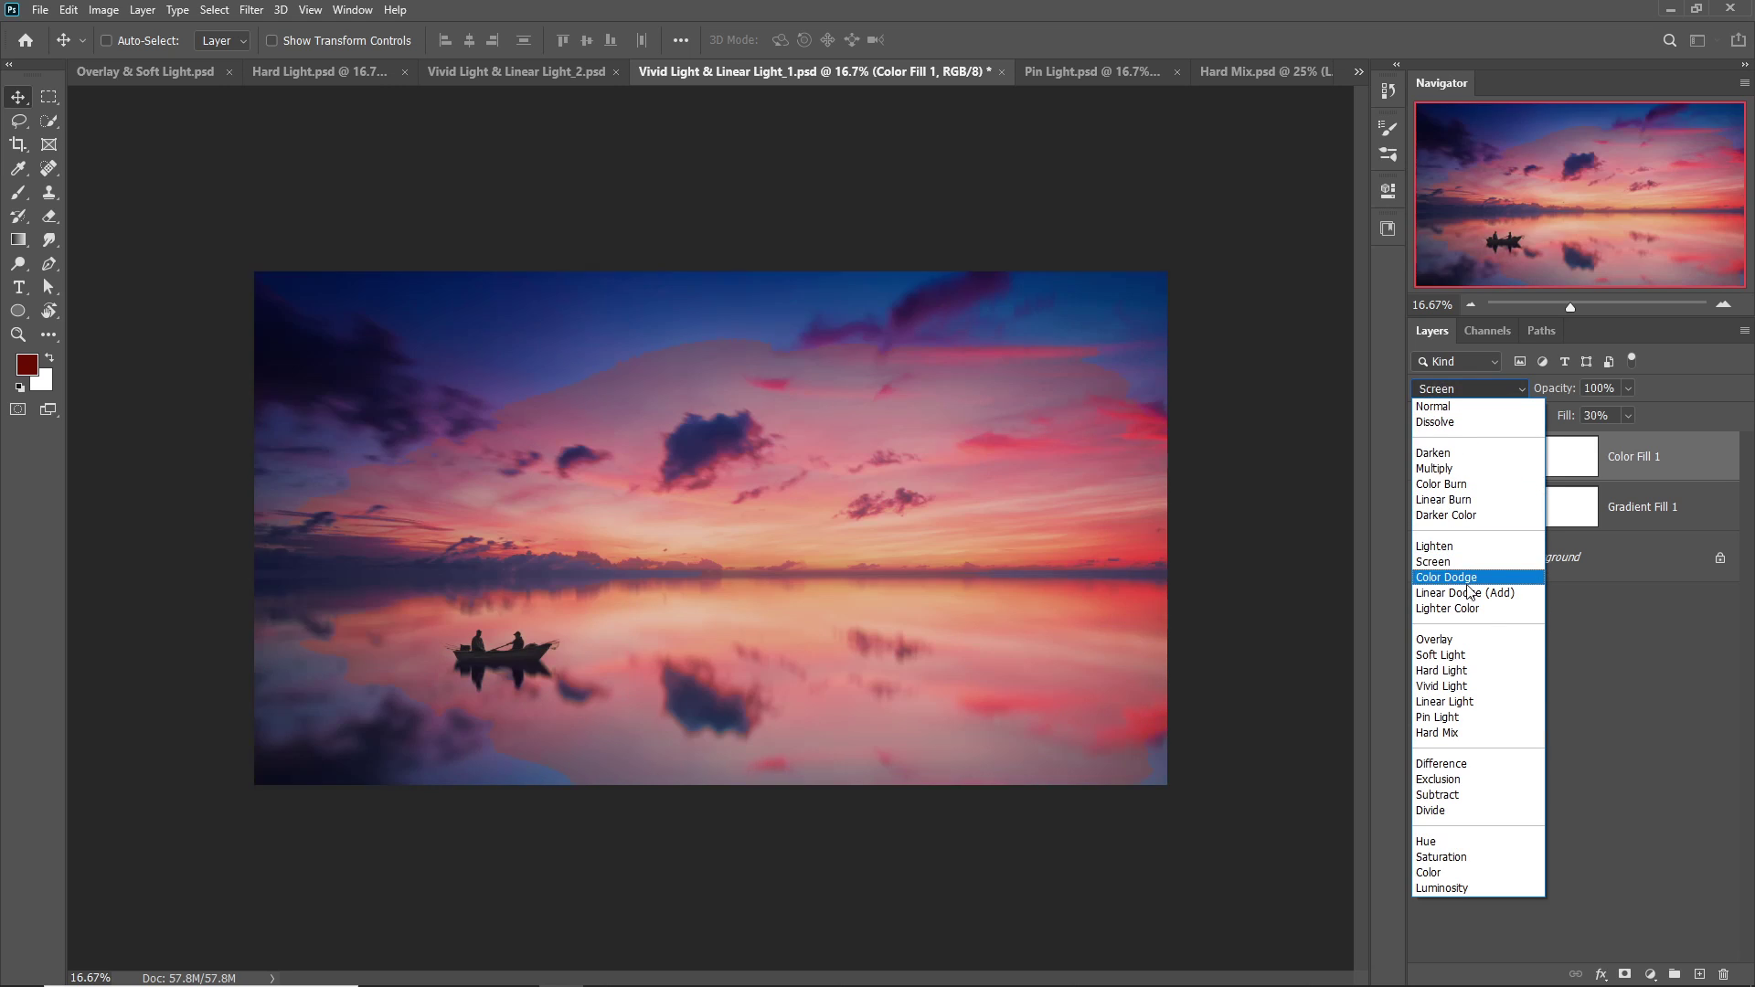
click(1454, 702)
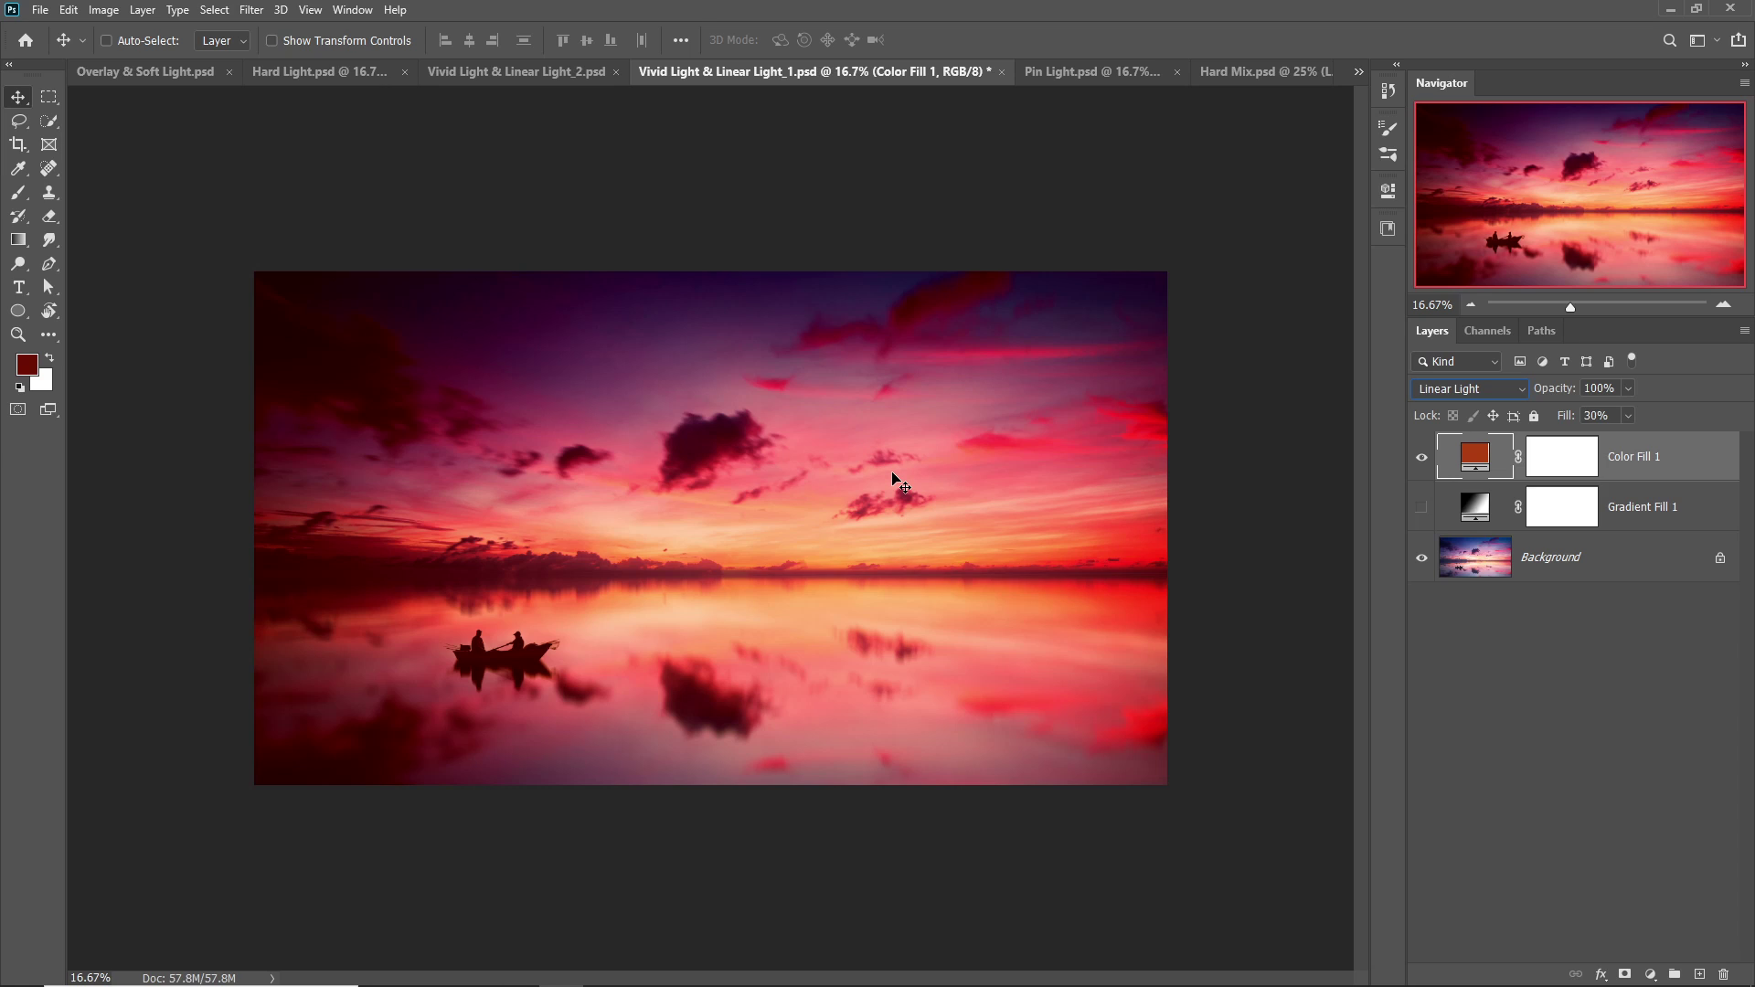
Switch to the Vivid Light & Linear Light_2.psd document and hide its blue Color Fill 1 layer
click(550, 78)
click(1420, 459)
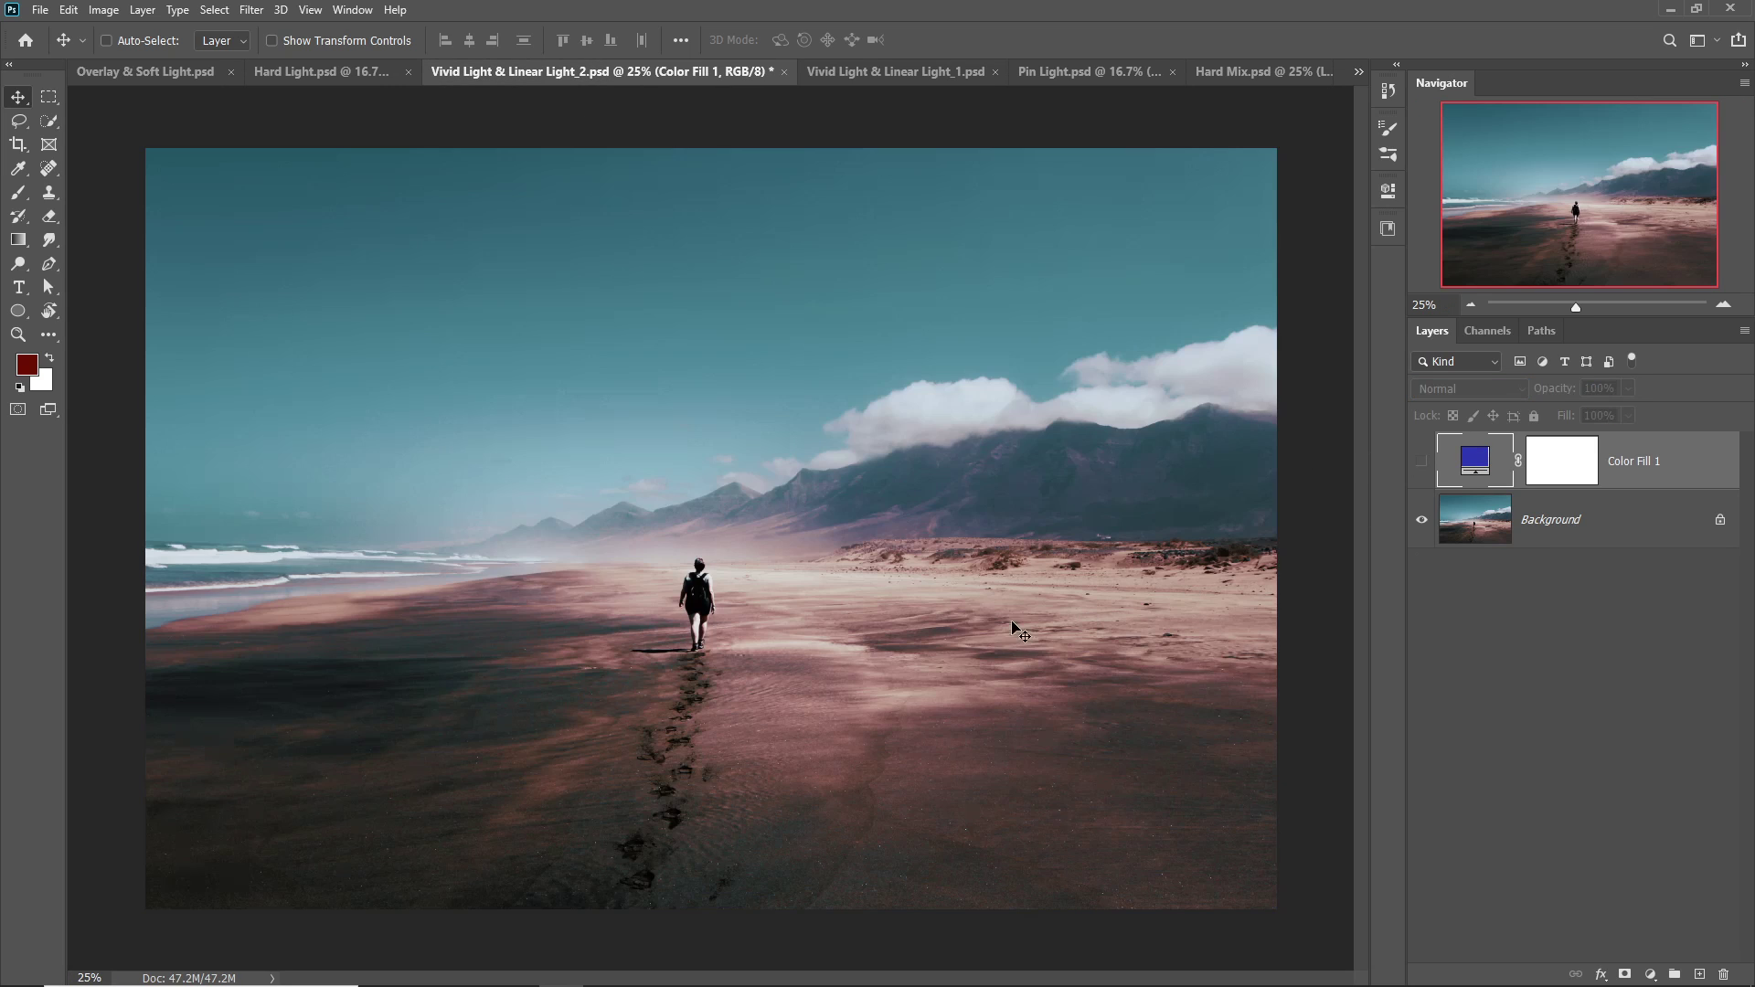
Show the blue Color Fill 1 layer over the beach photo and set its blend mode to Vivid Light
click(1422, 463)
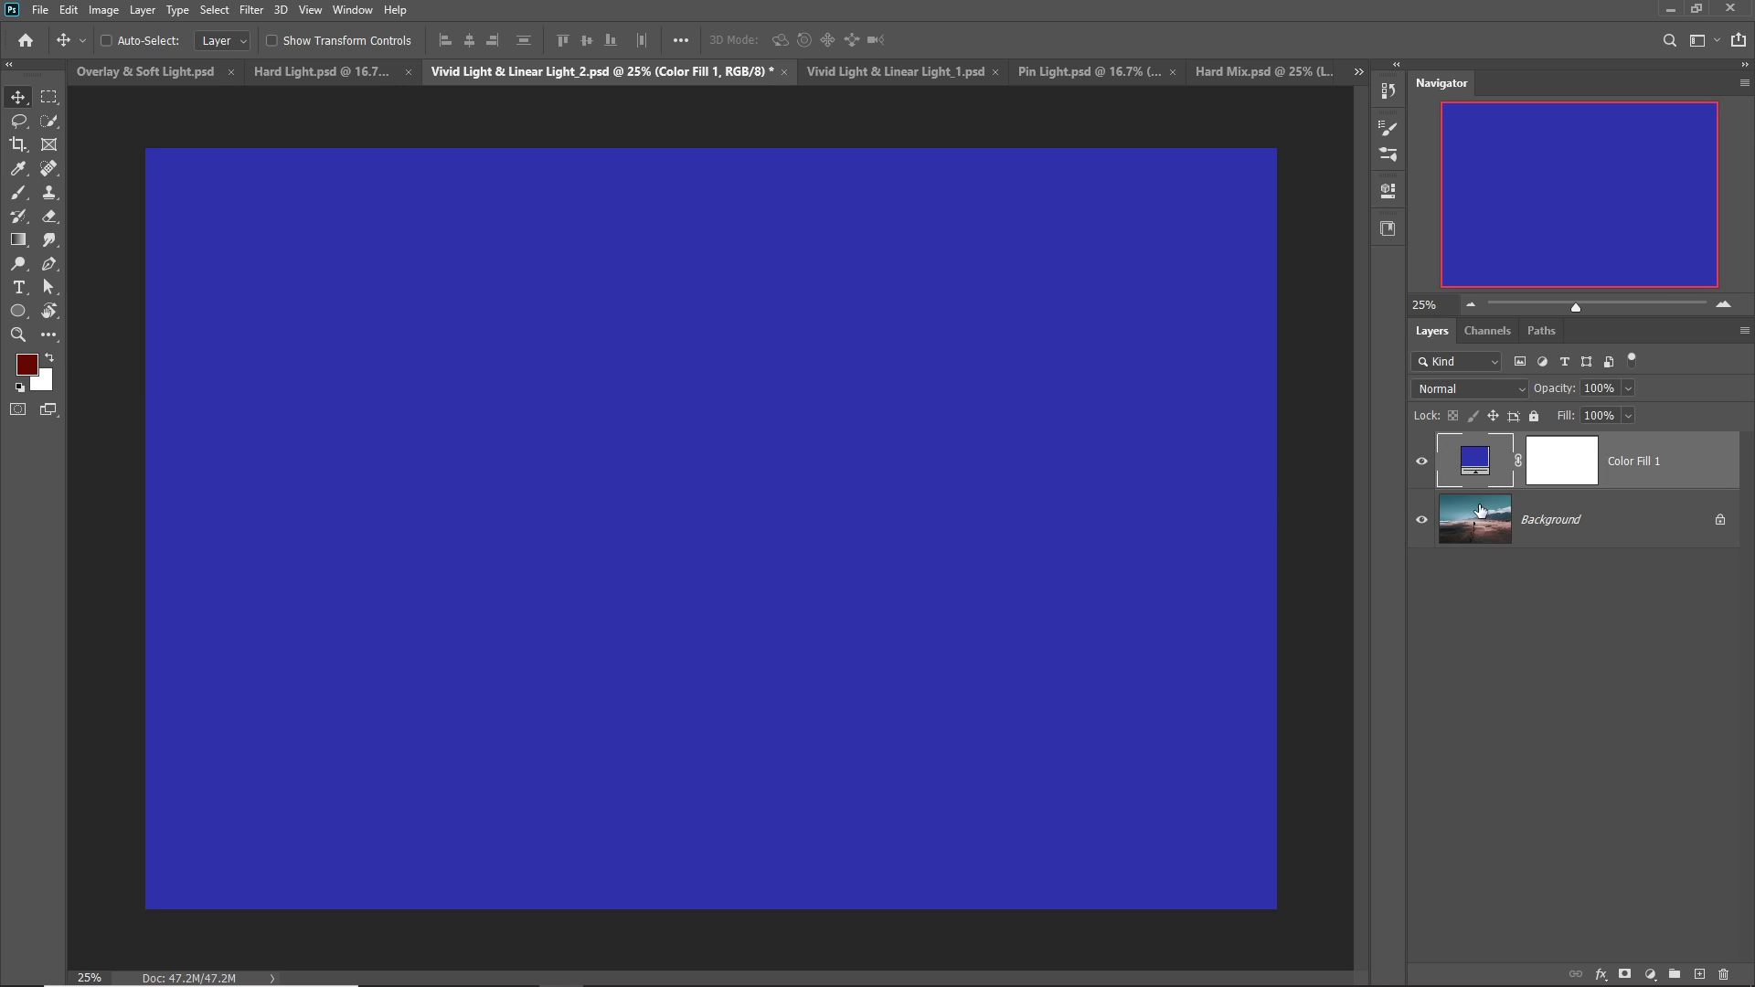
click(1467, 393)
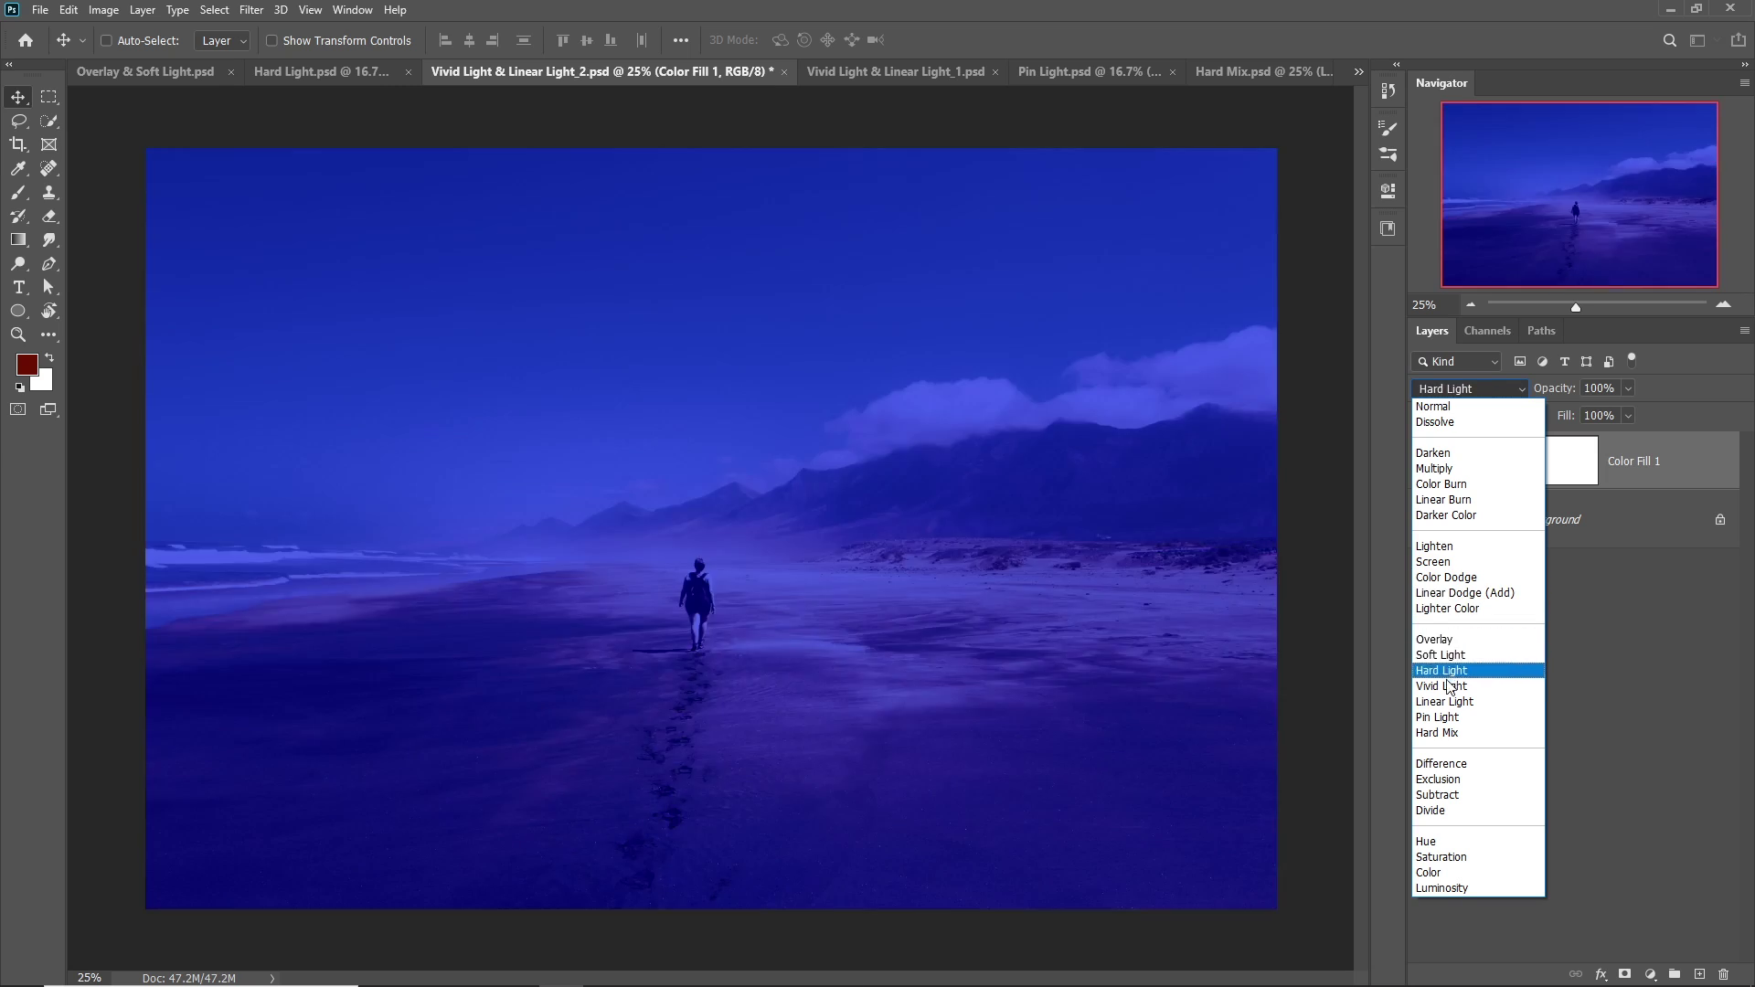
click(1454, 686)
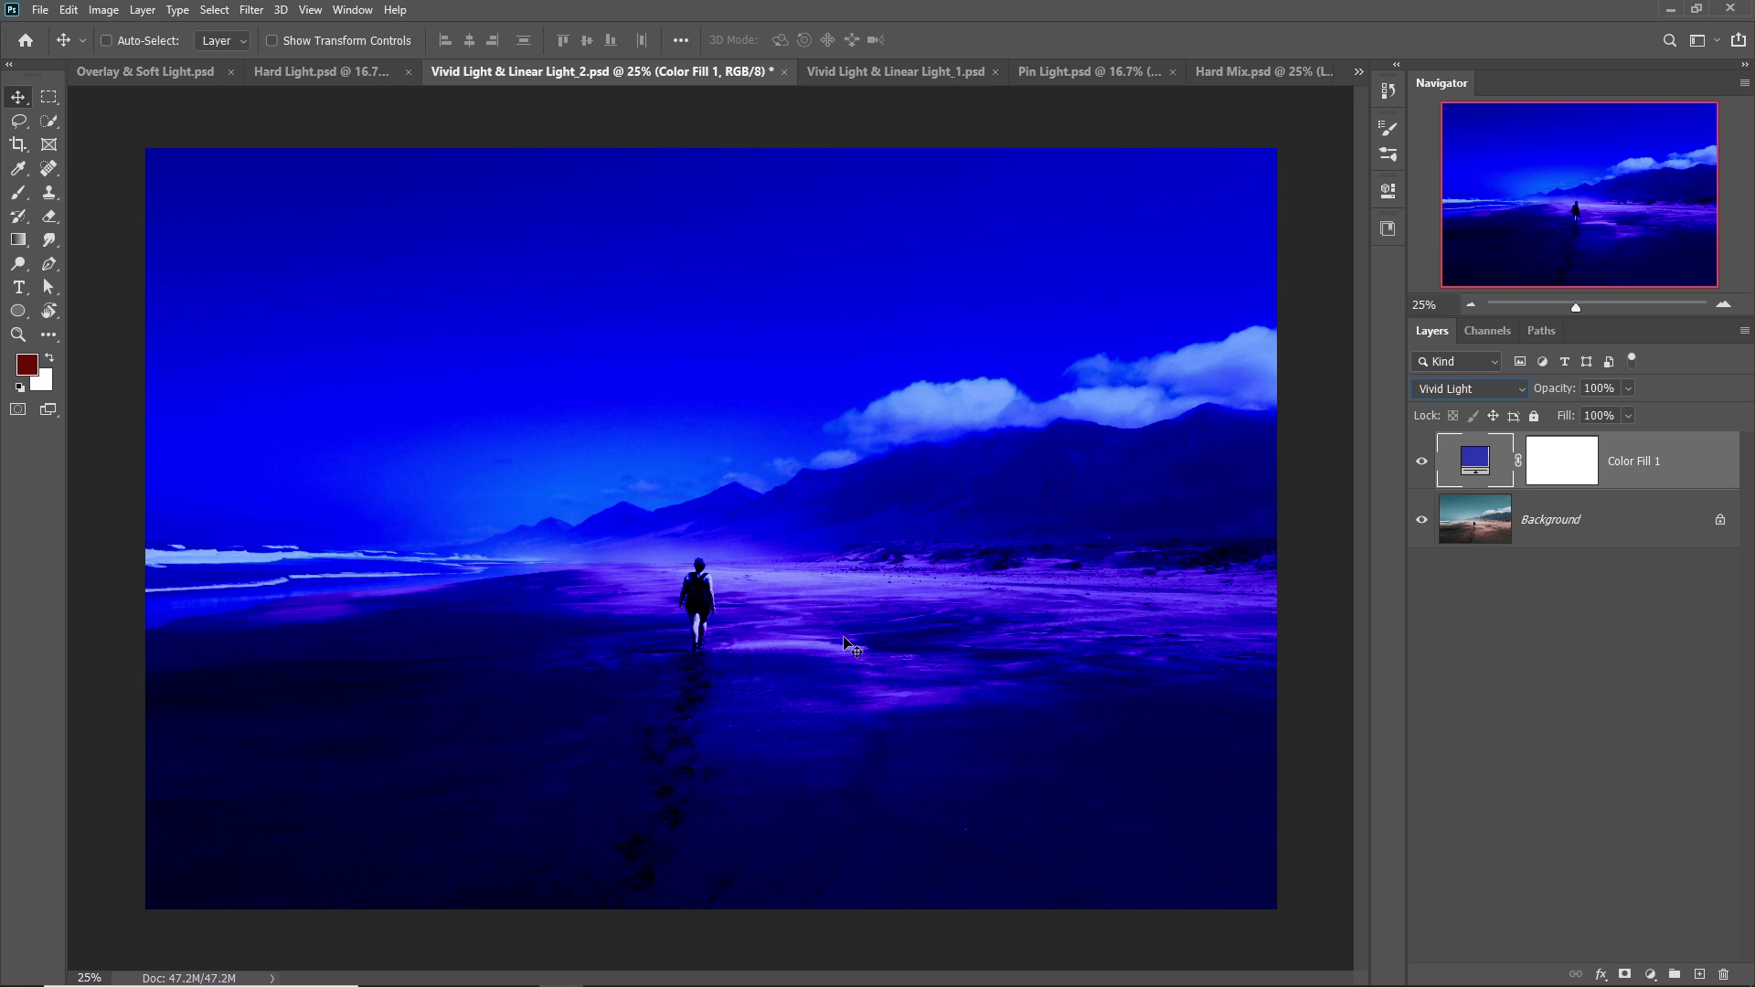
Change the Color Fill 1 layer's blend mode to Linear Light and reduce its Fill
click(1467, 389)
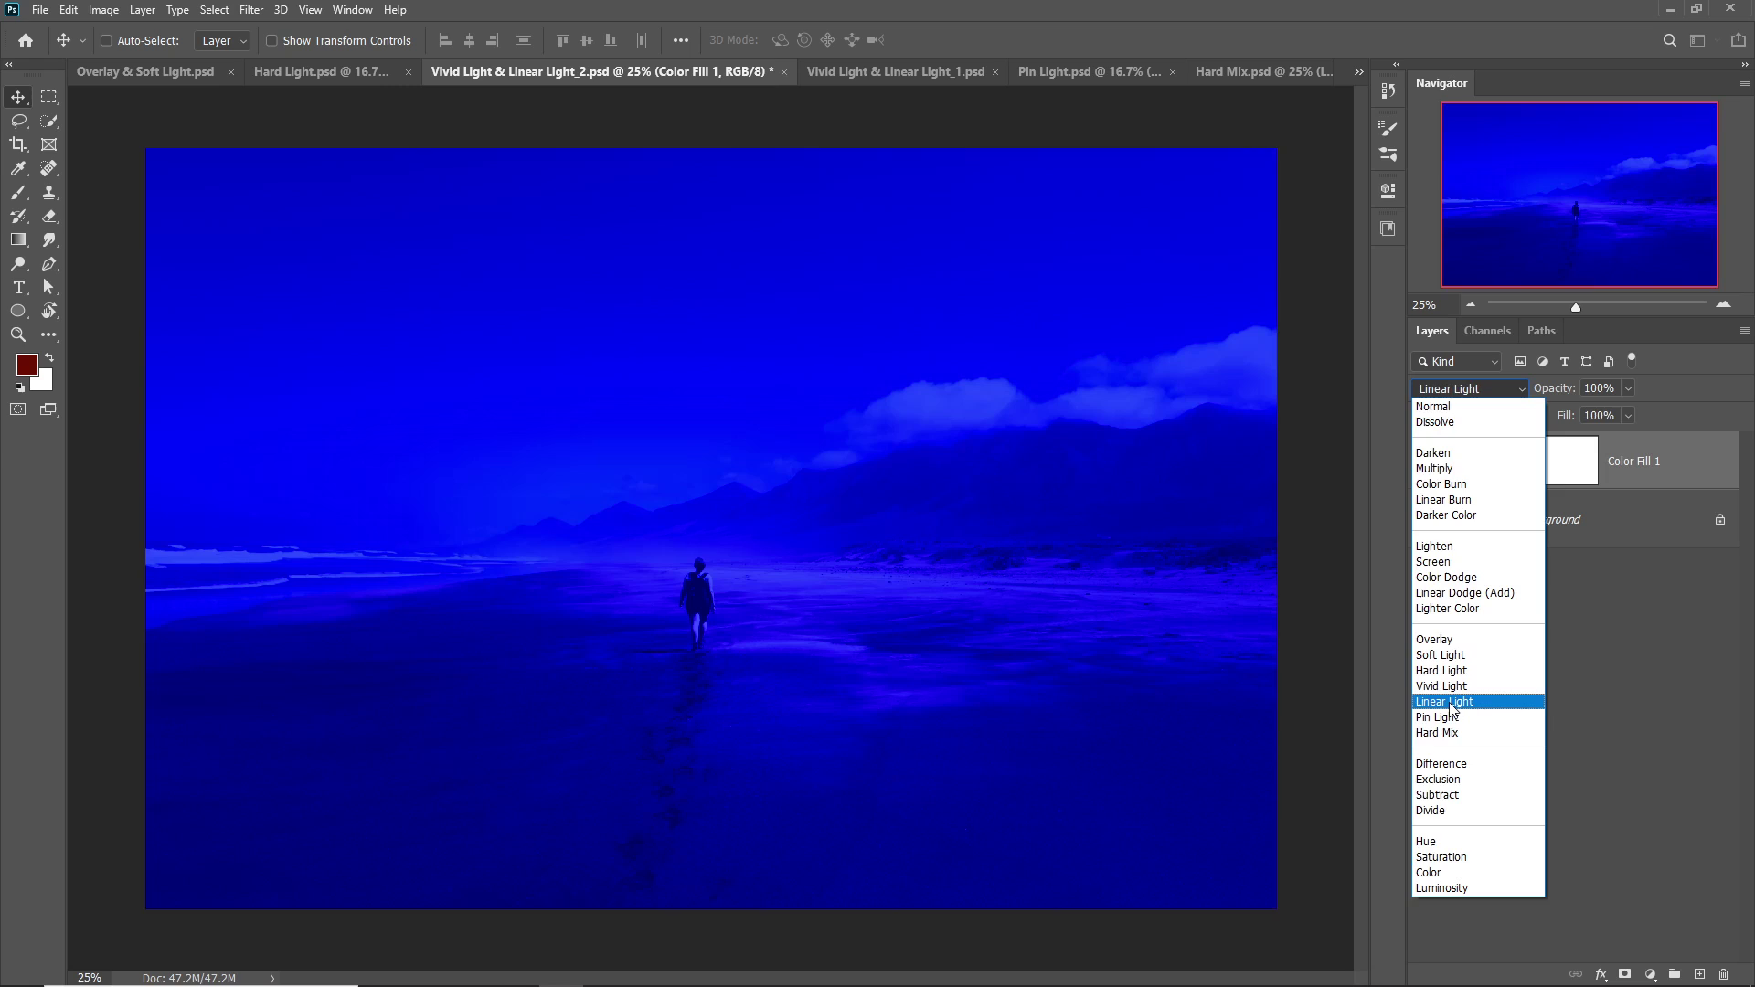
click(1444, 702)
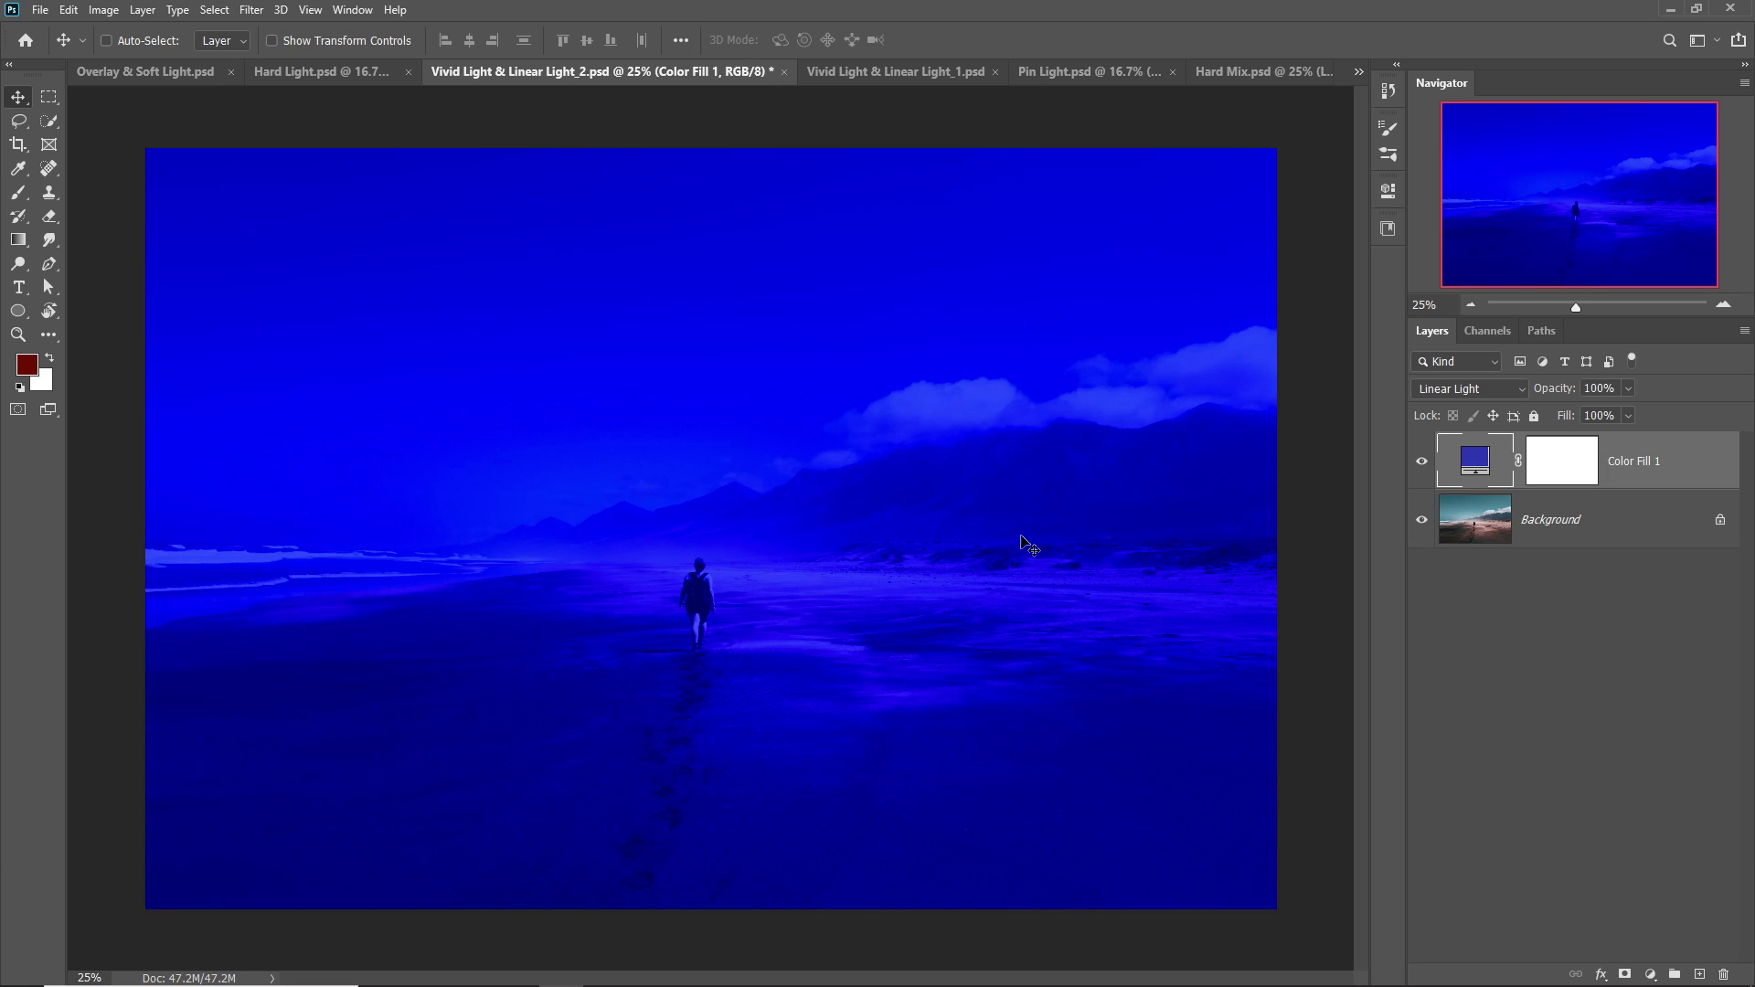
drag(1566, 419, 1561, 418)
drag(1536, 421, 1562, 419)
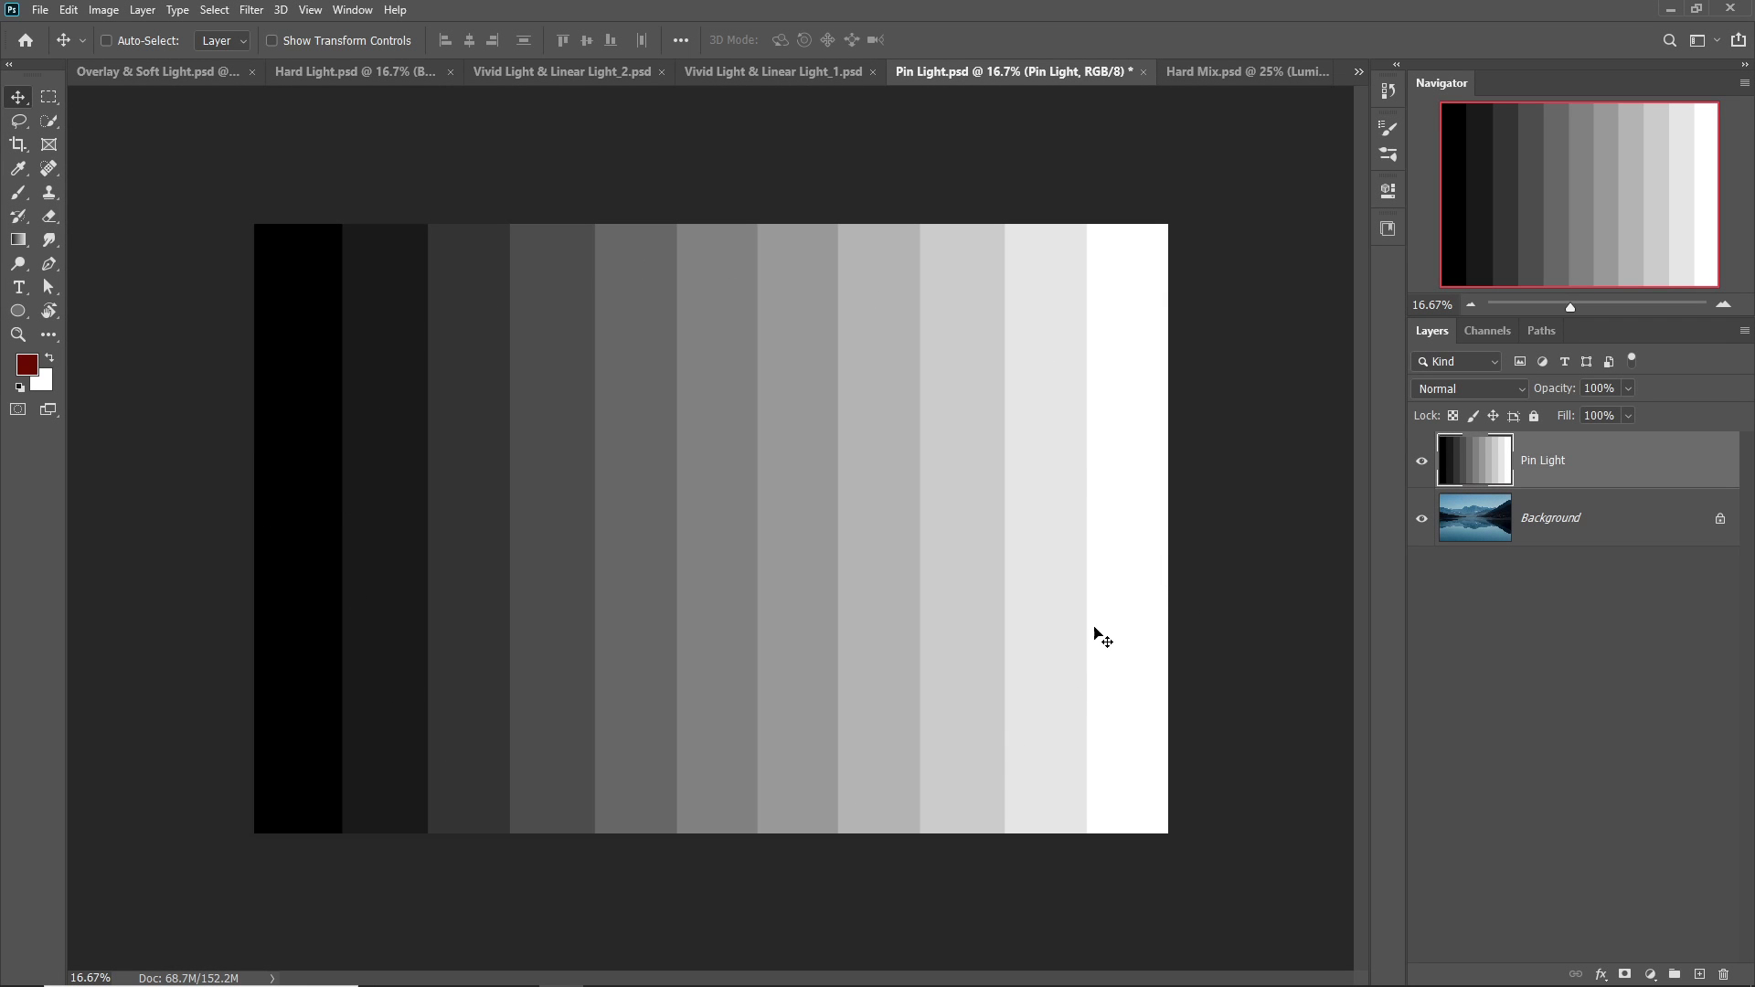
In the Pin Light.psd document, set the grayscale-striped Pin Light layer's blend mode to Pin Light
click(1457, 389)
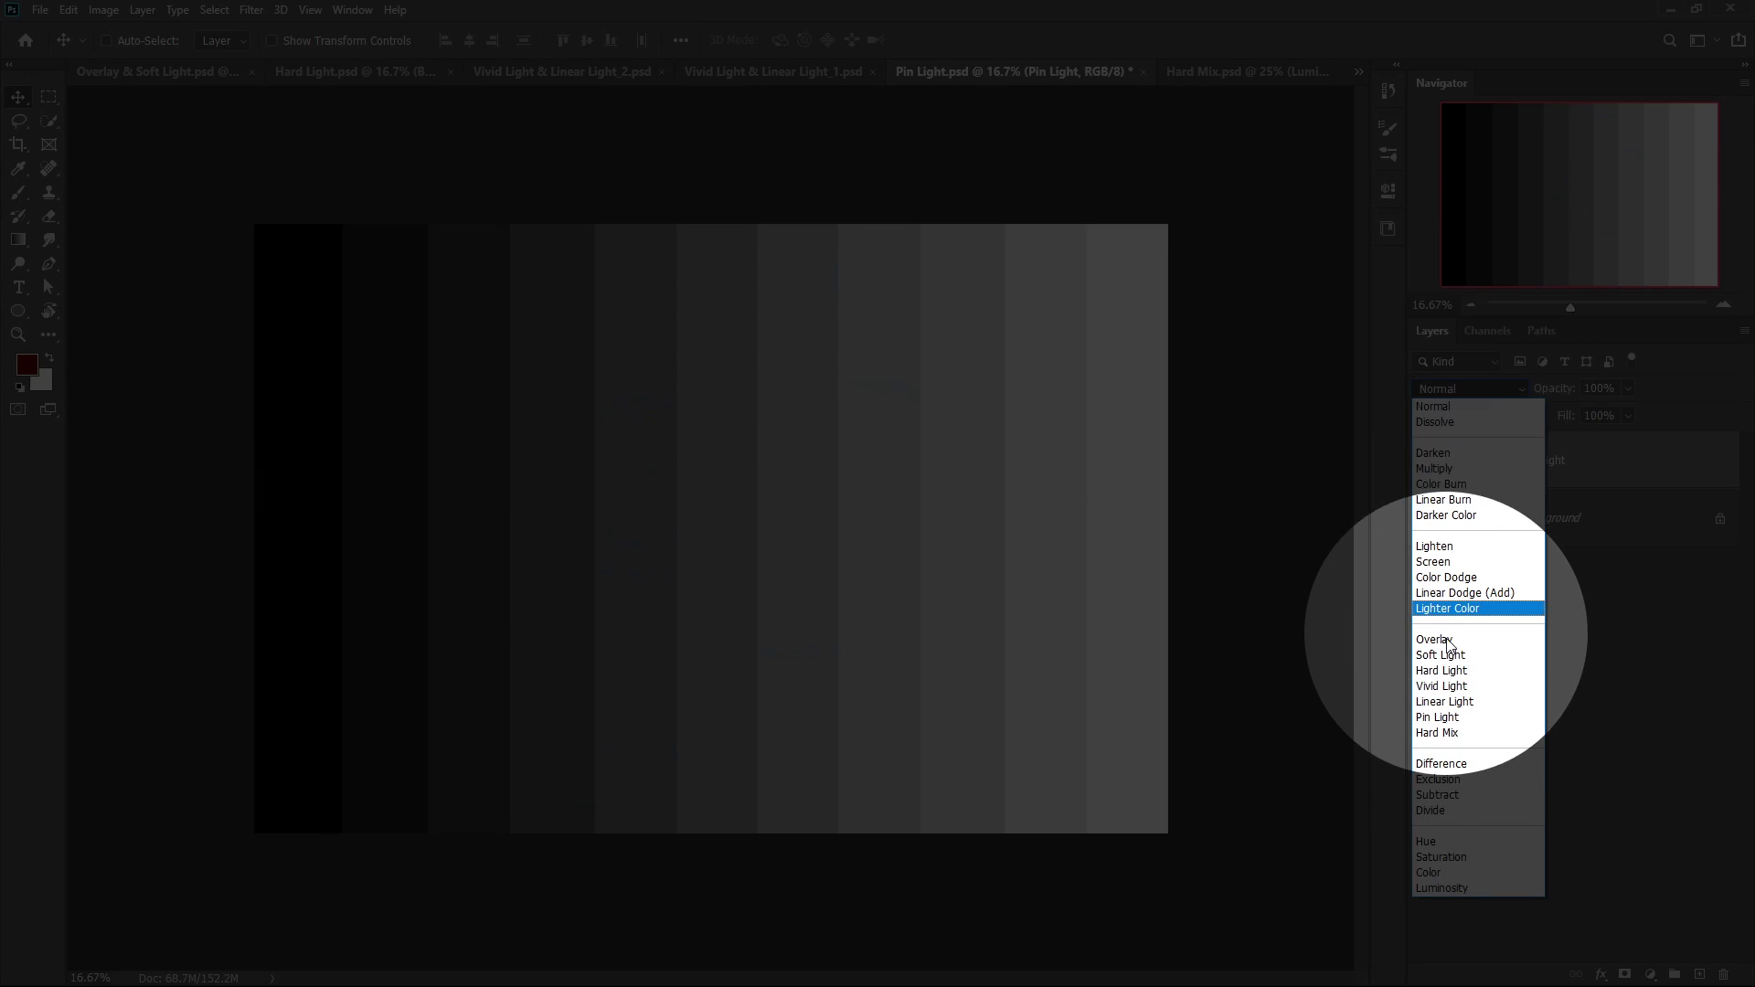
click(1448, 724)
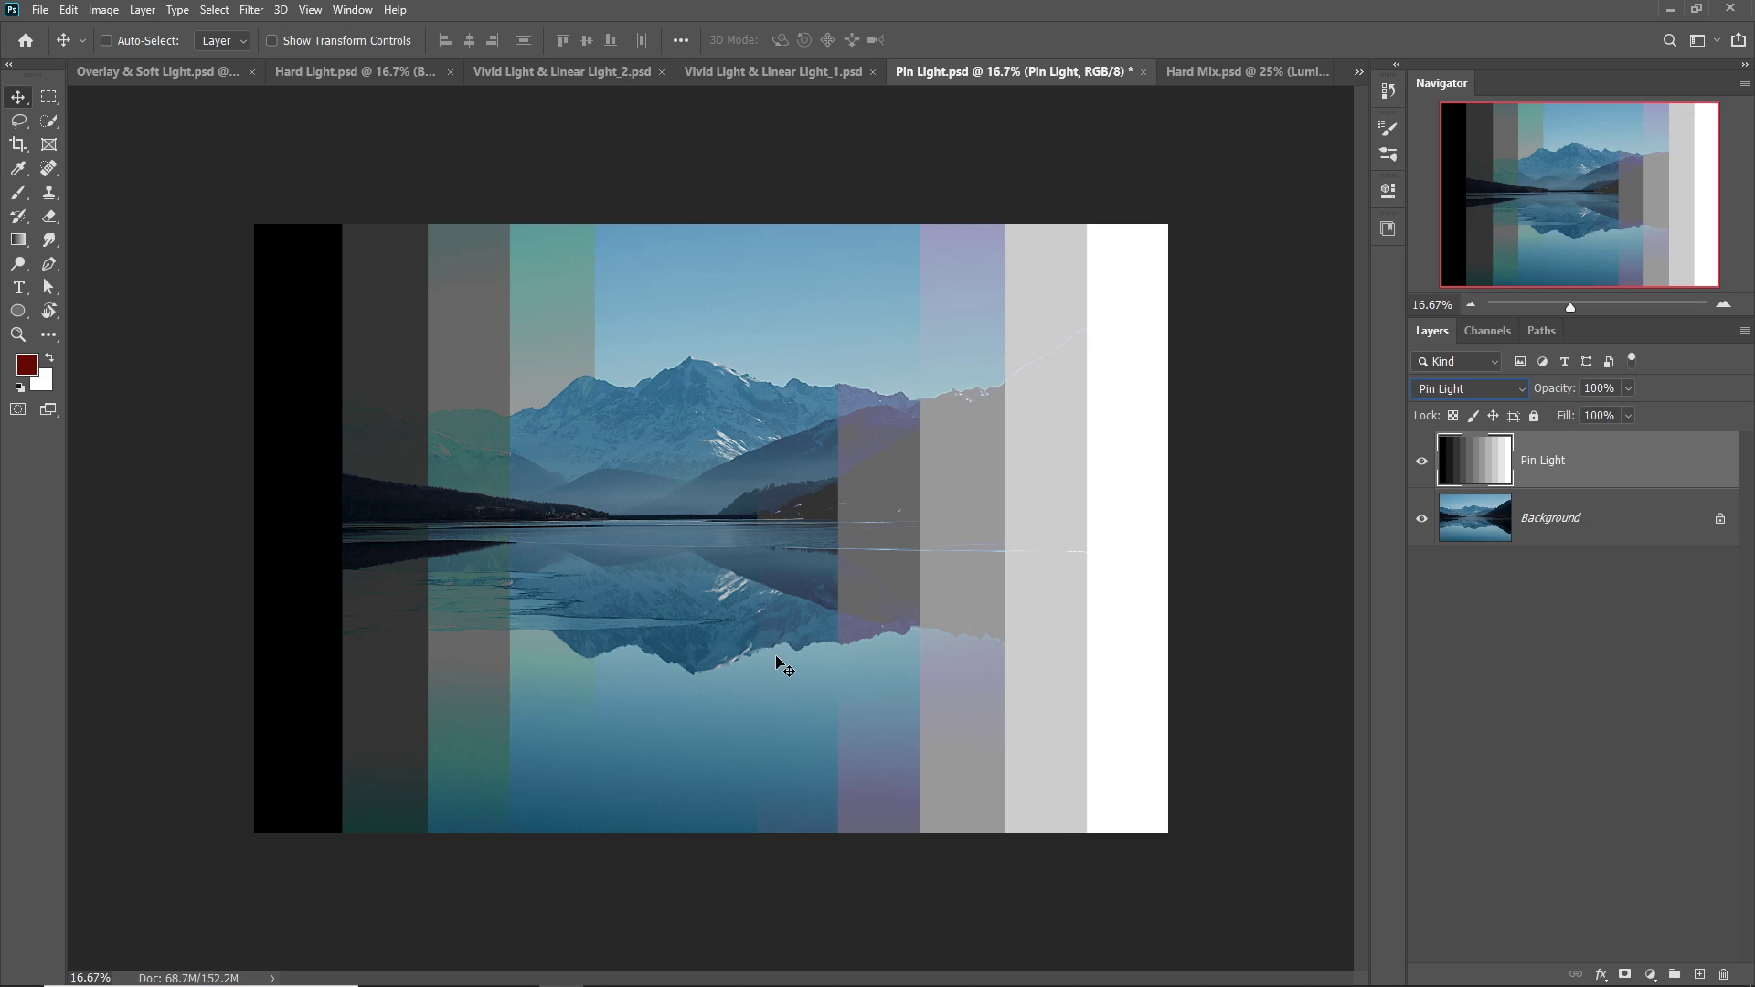
Switch to the Hard Mix.psd document and briefly hide the Luminosity layer to inspect the 50% Gray layer beneath it
key(ctrl+Tab)
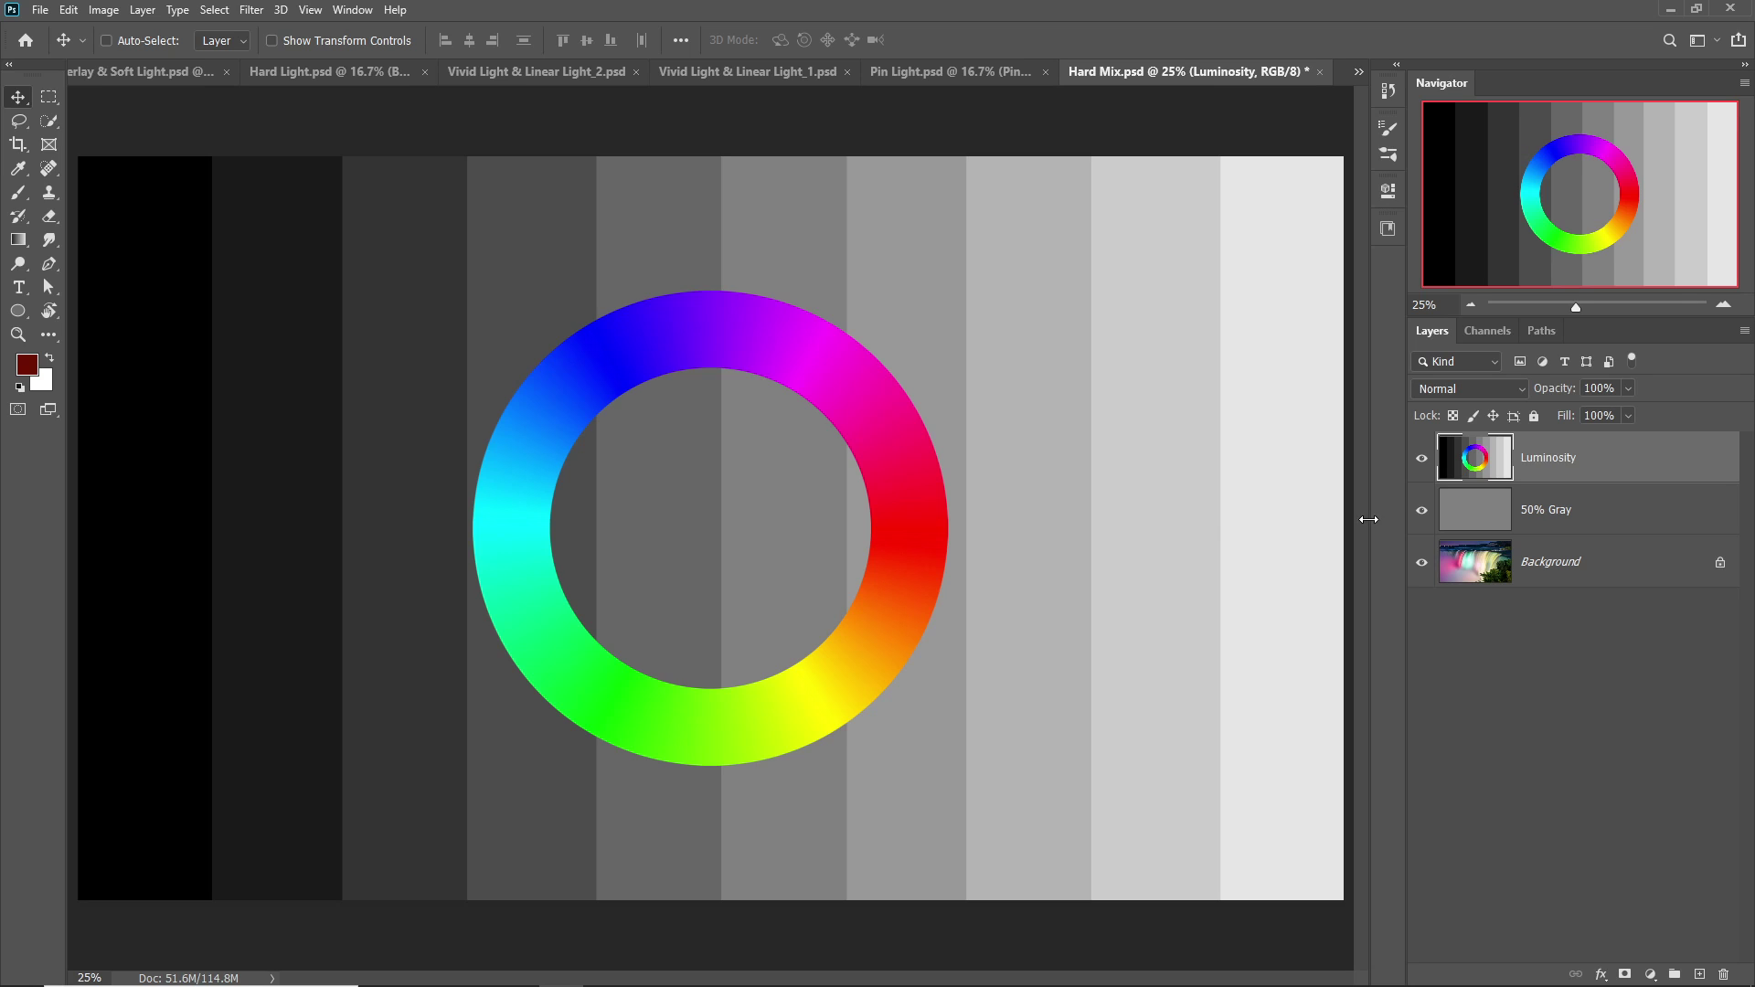
click(1422, 459)
click(1483, 515)
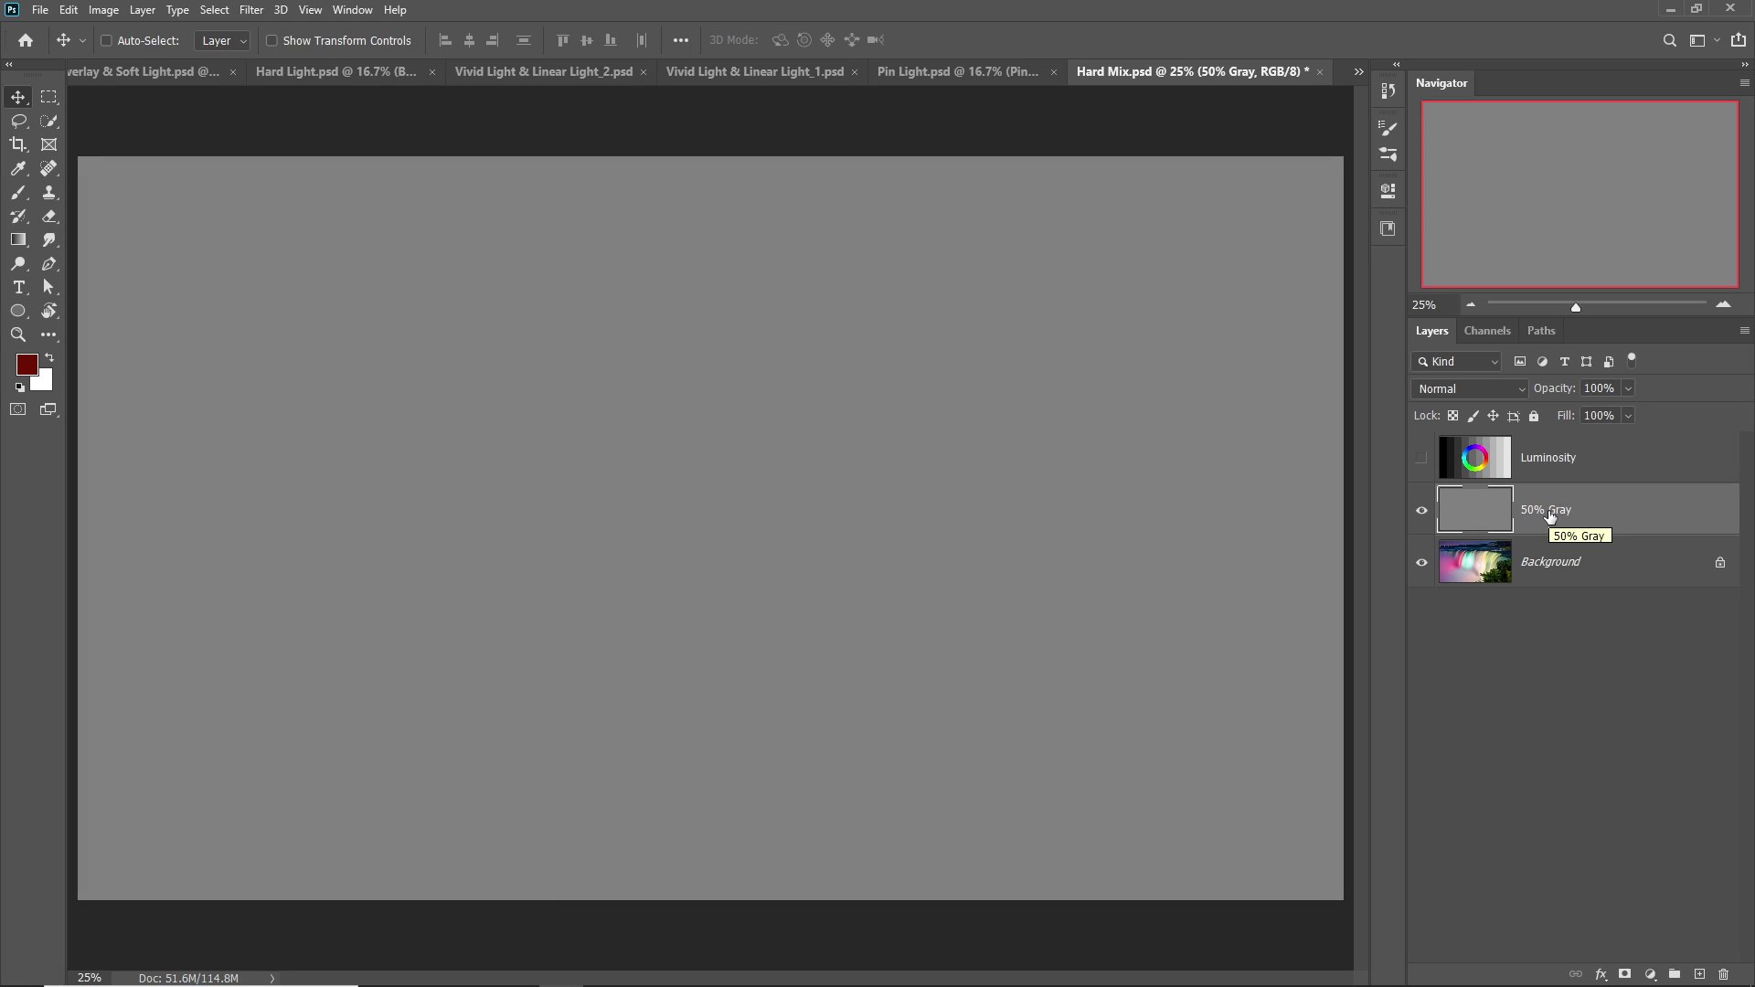
click(1423, 460)
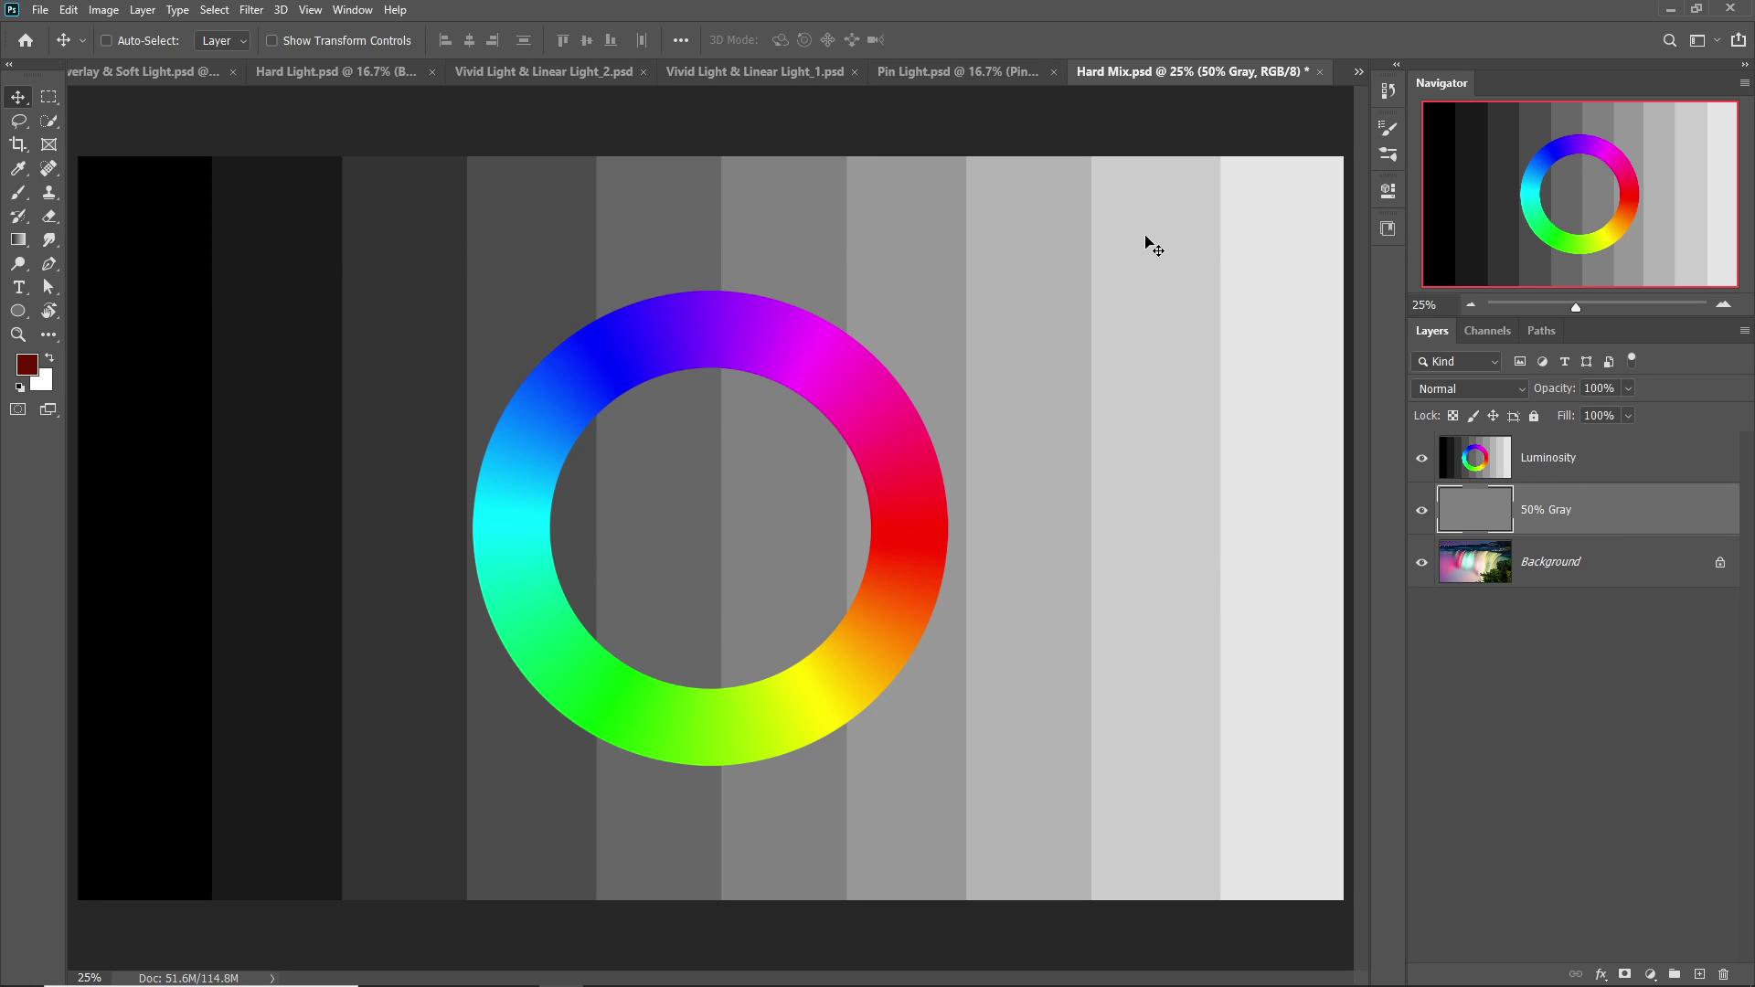
Set the Luminosity layer's blend mode to Hard Mix over the 50% Gray layer
click(1446, 474)
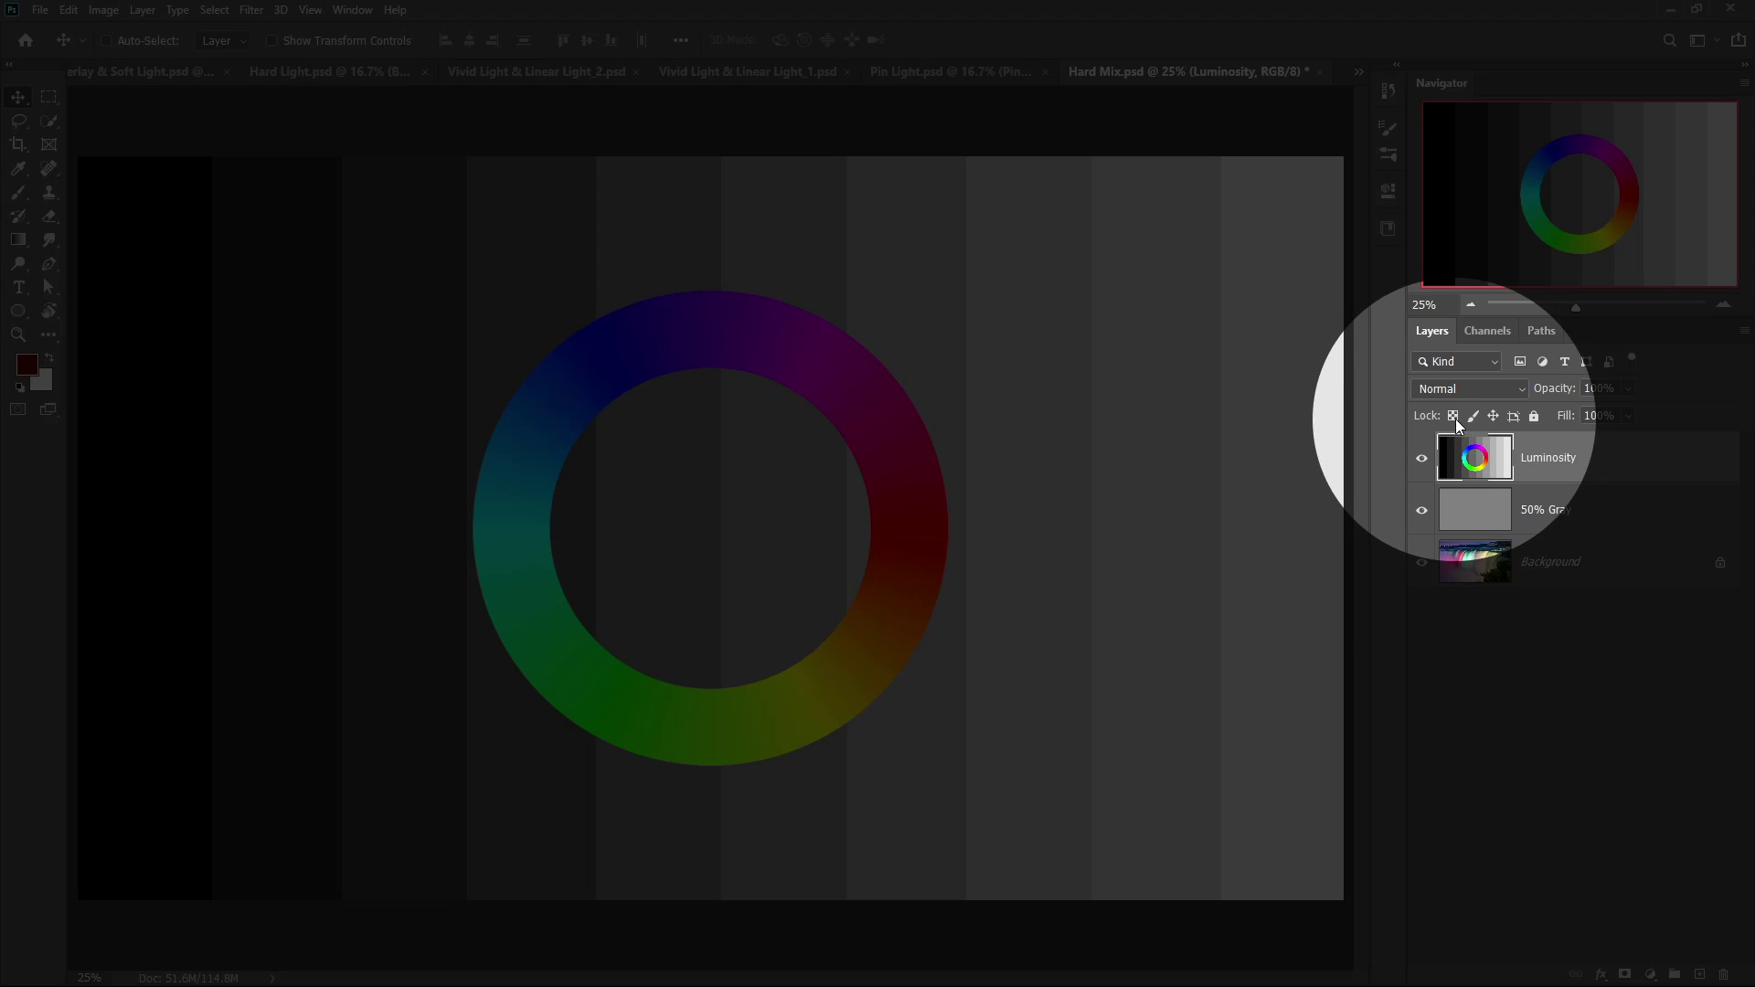
click(1457, 393)
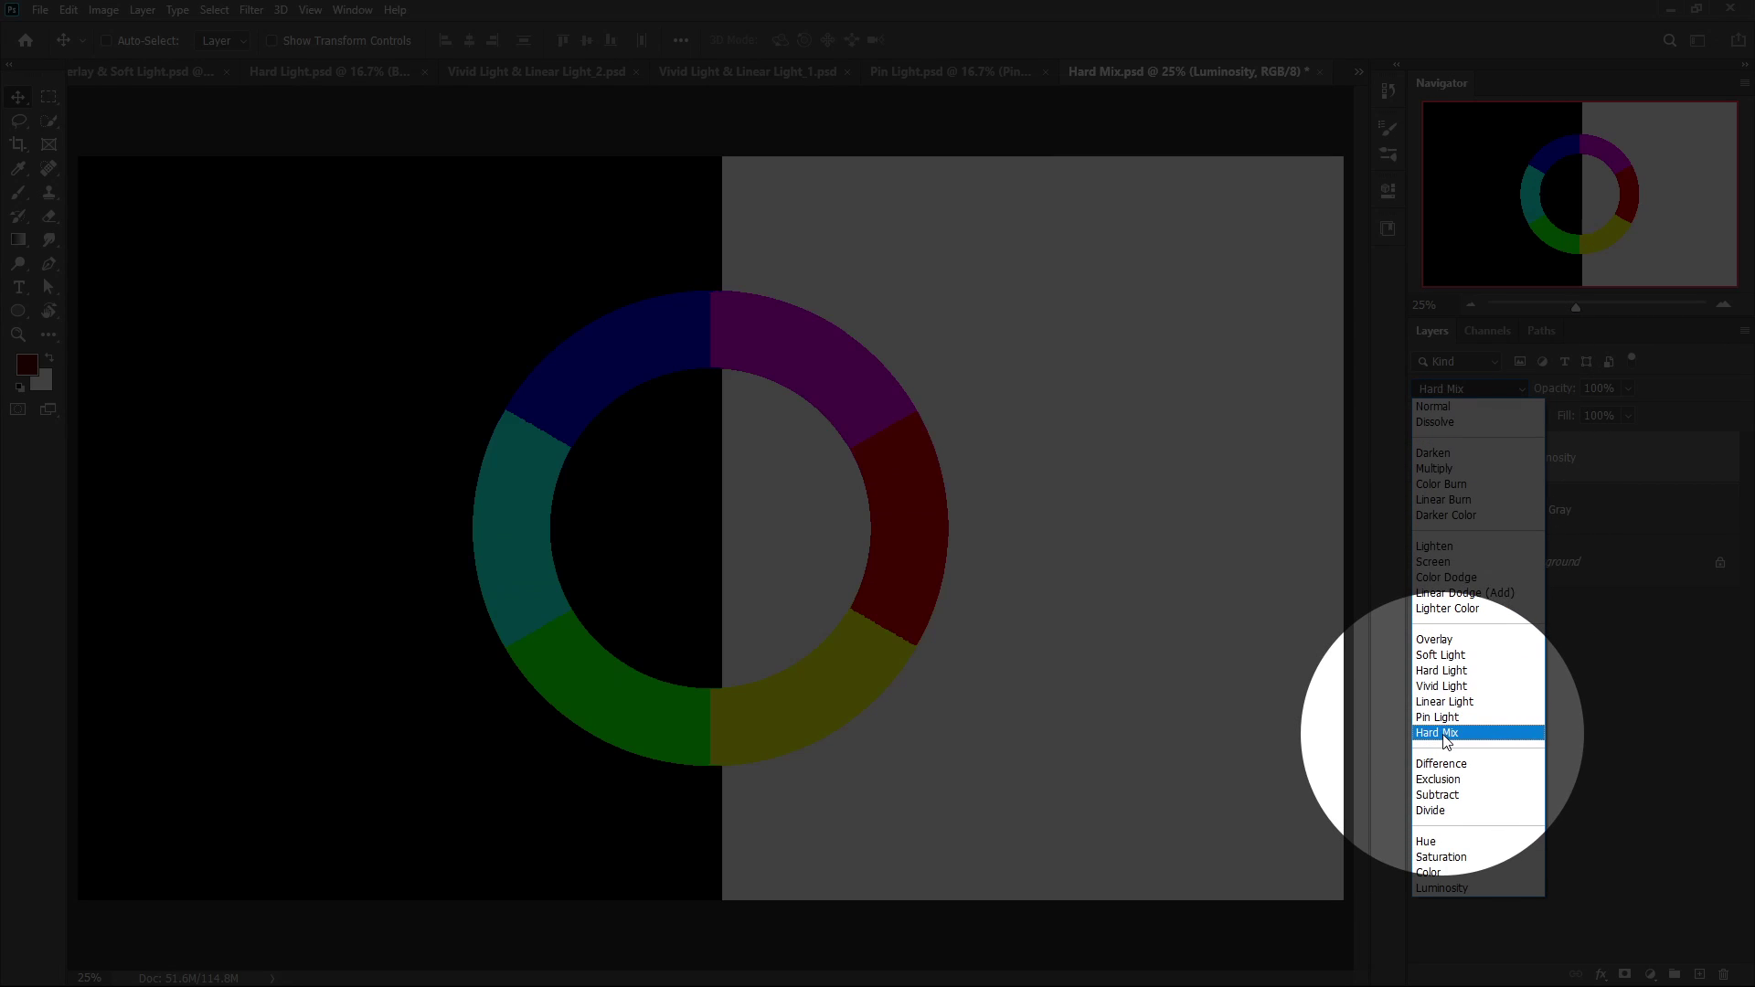
click(1440, 733)
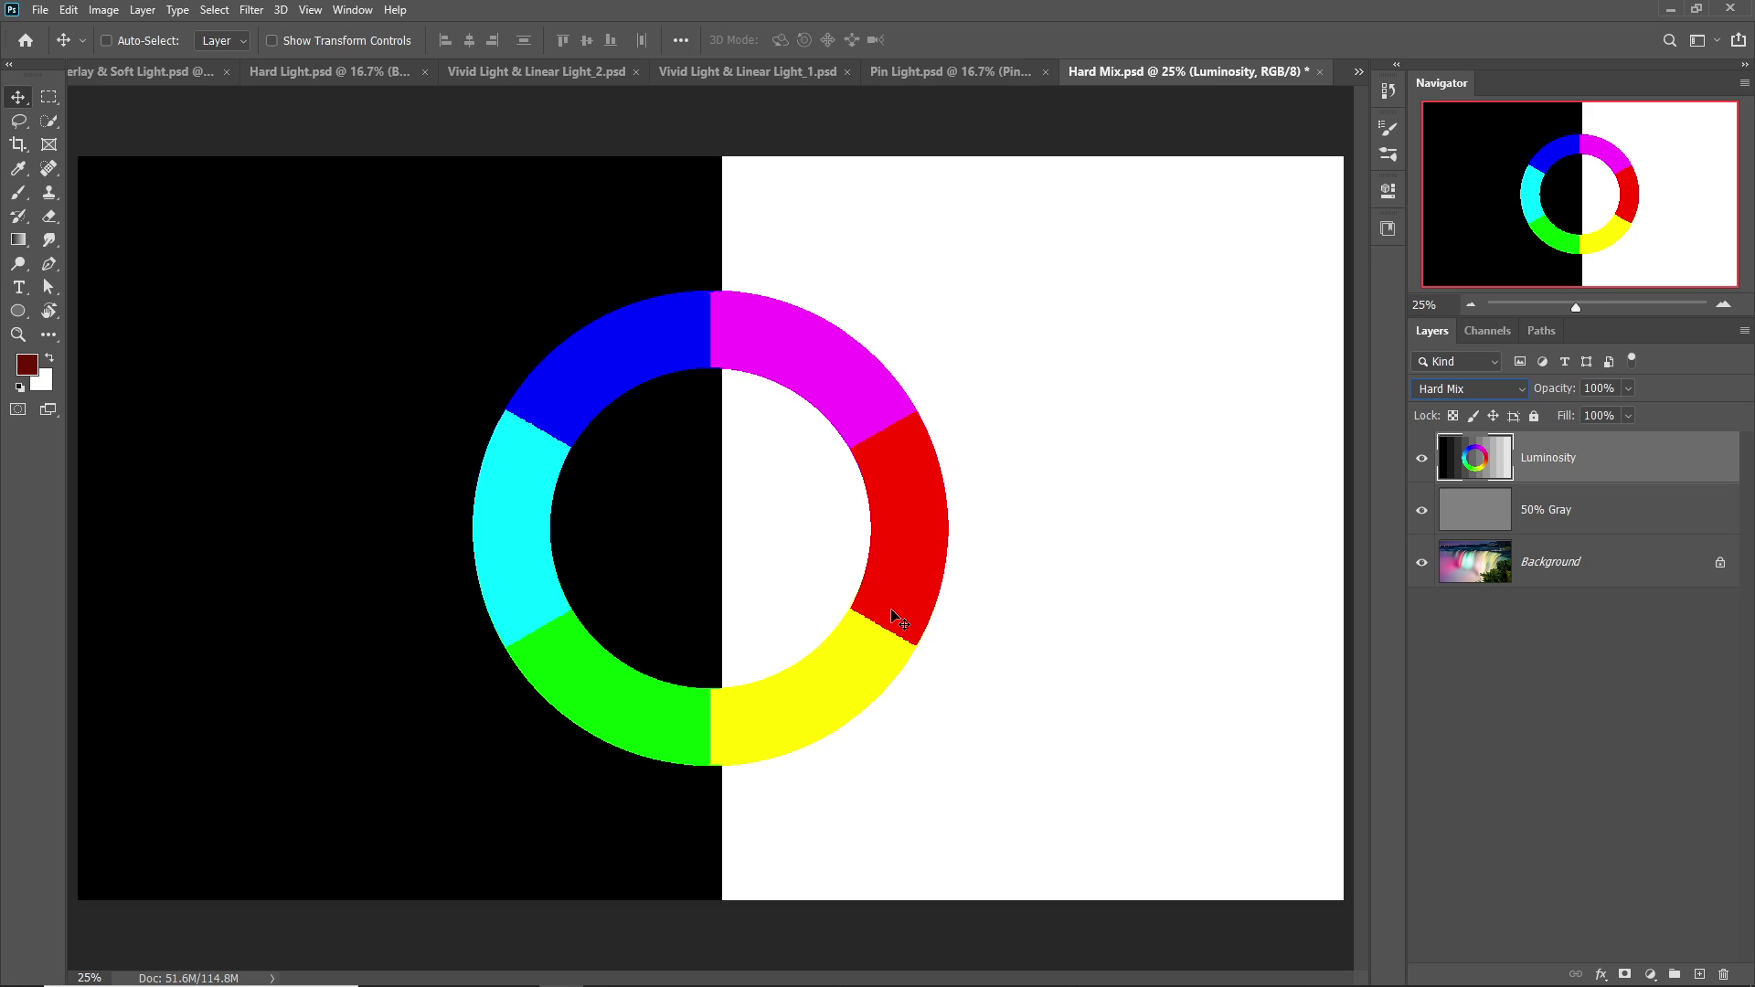
Hide the Luminosity and 50% Gray layers and select the Background waterfall photo
click(1422, 458)
click(1423, 510)
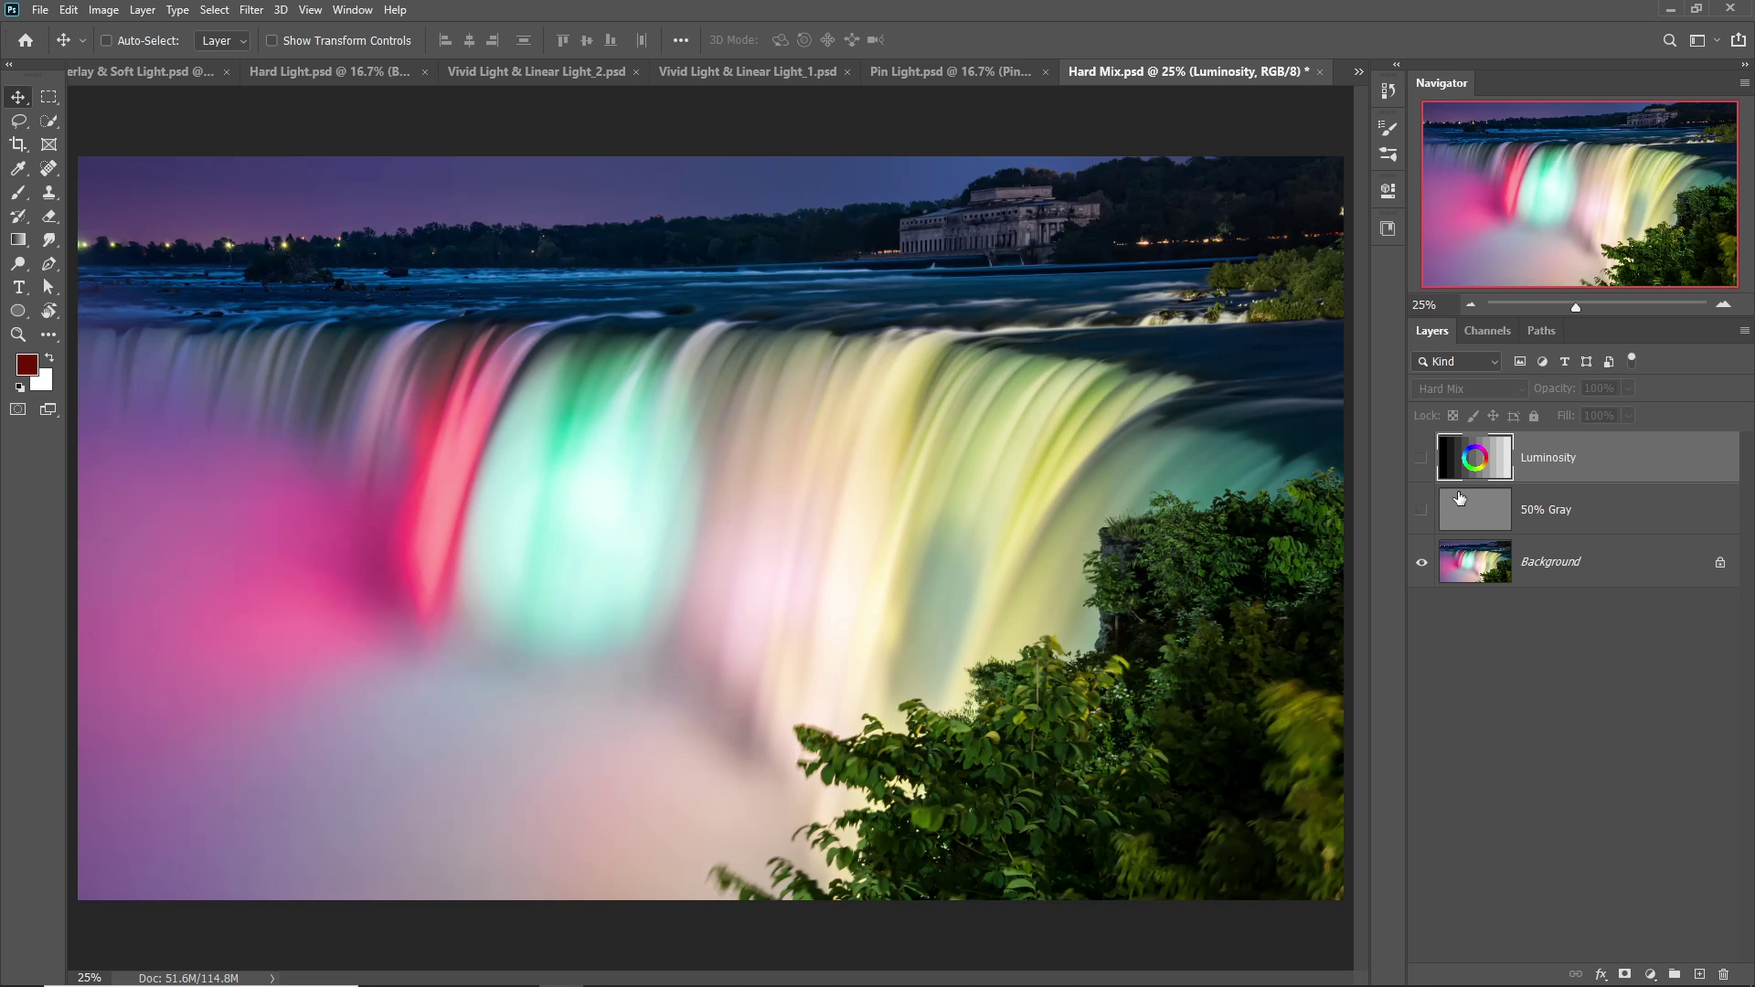
click(1521, 568)
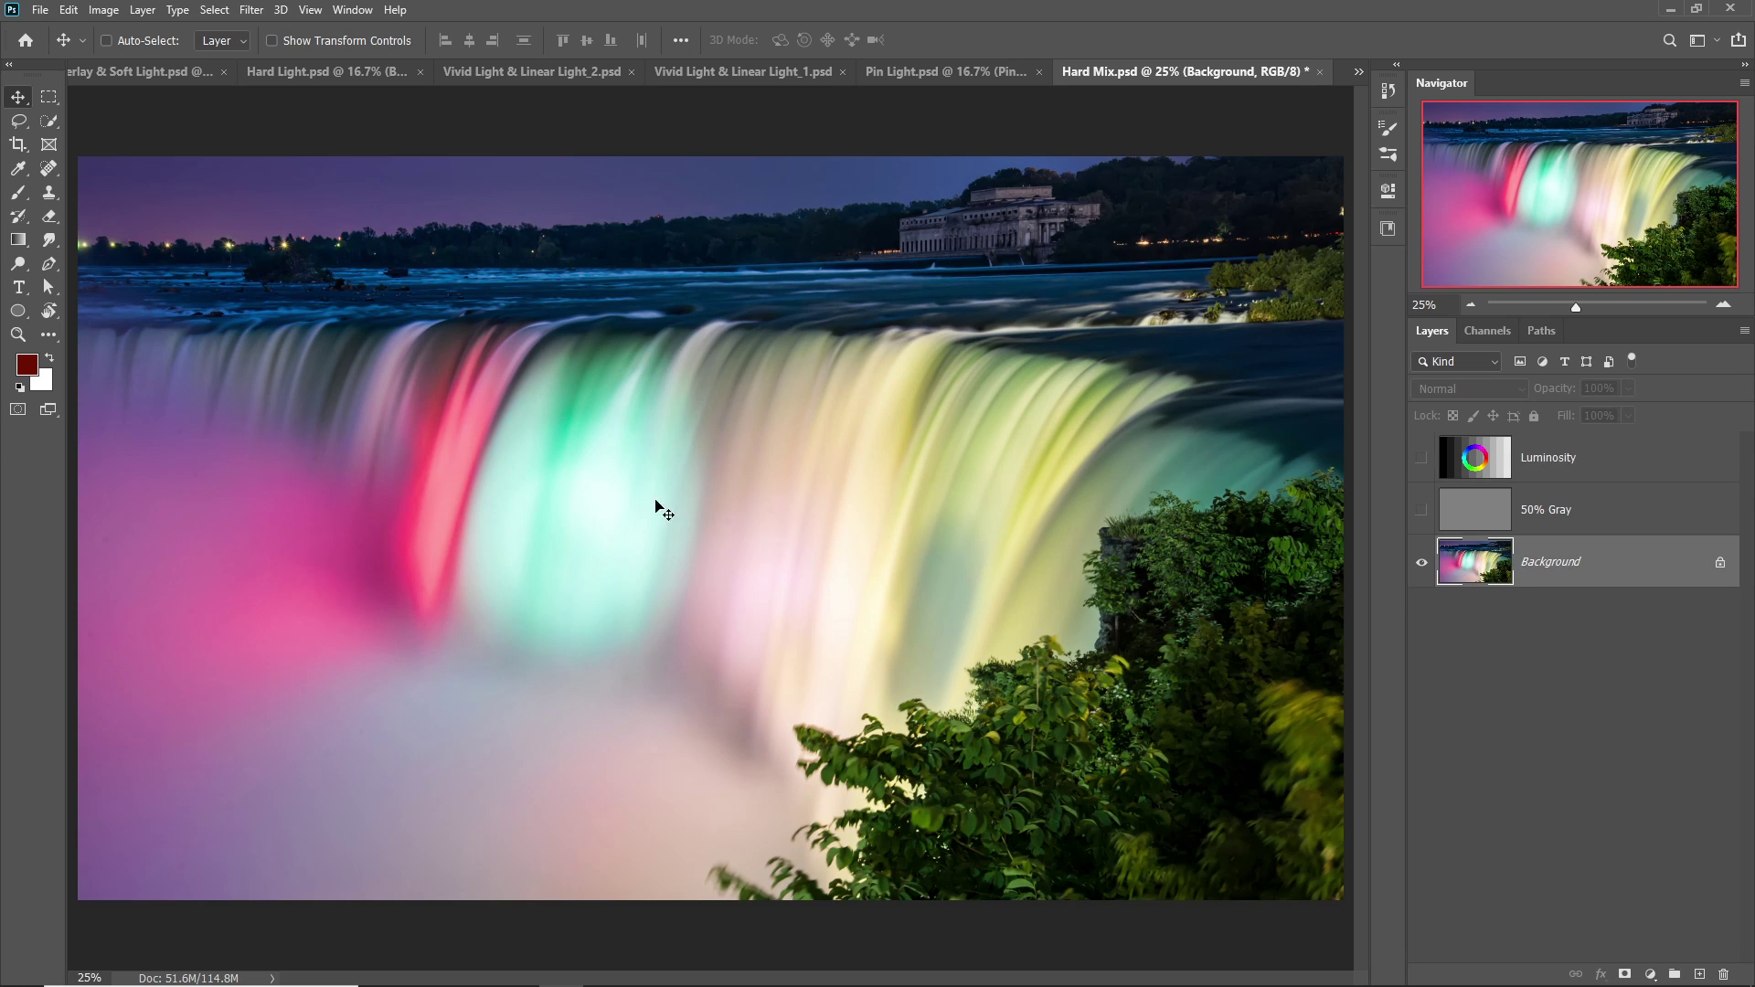
Show the 50% Gray layer above the waterfall photo and set its blend mode to Hard Mix
click(1552, 518)
click(1423, 511)
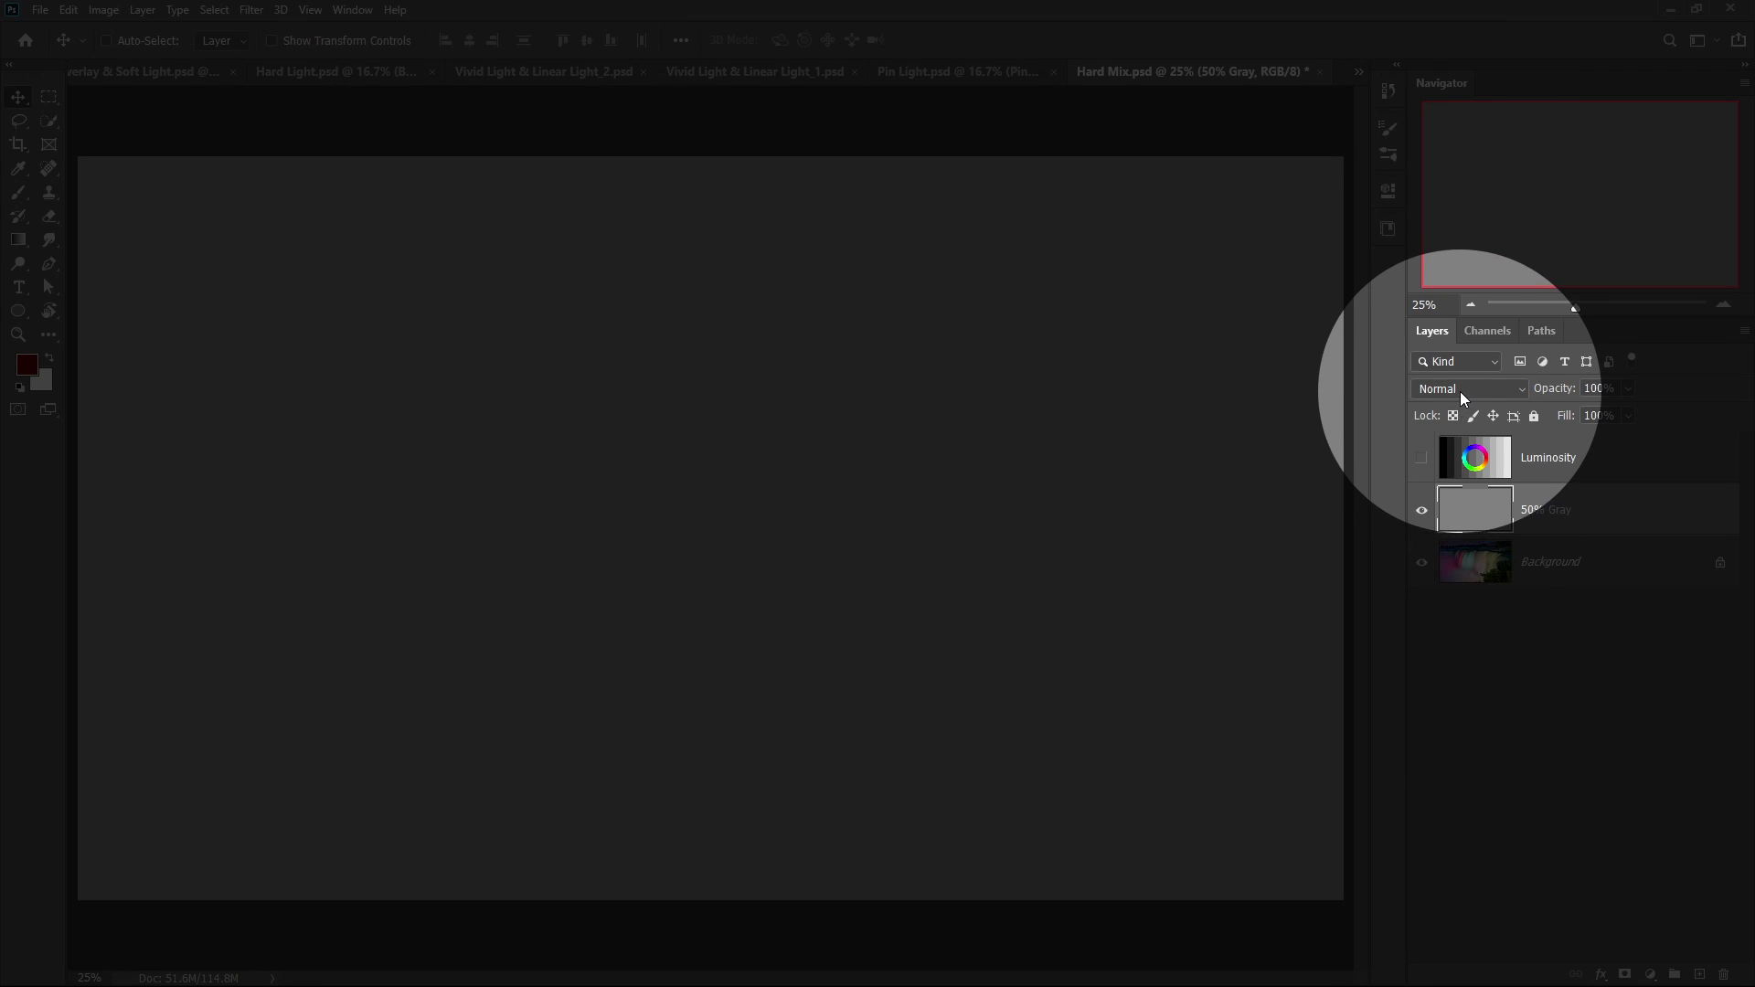
click(1462, 391)
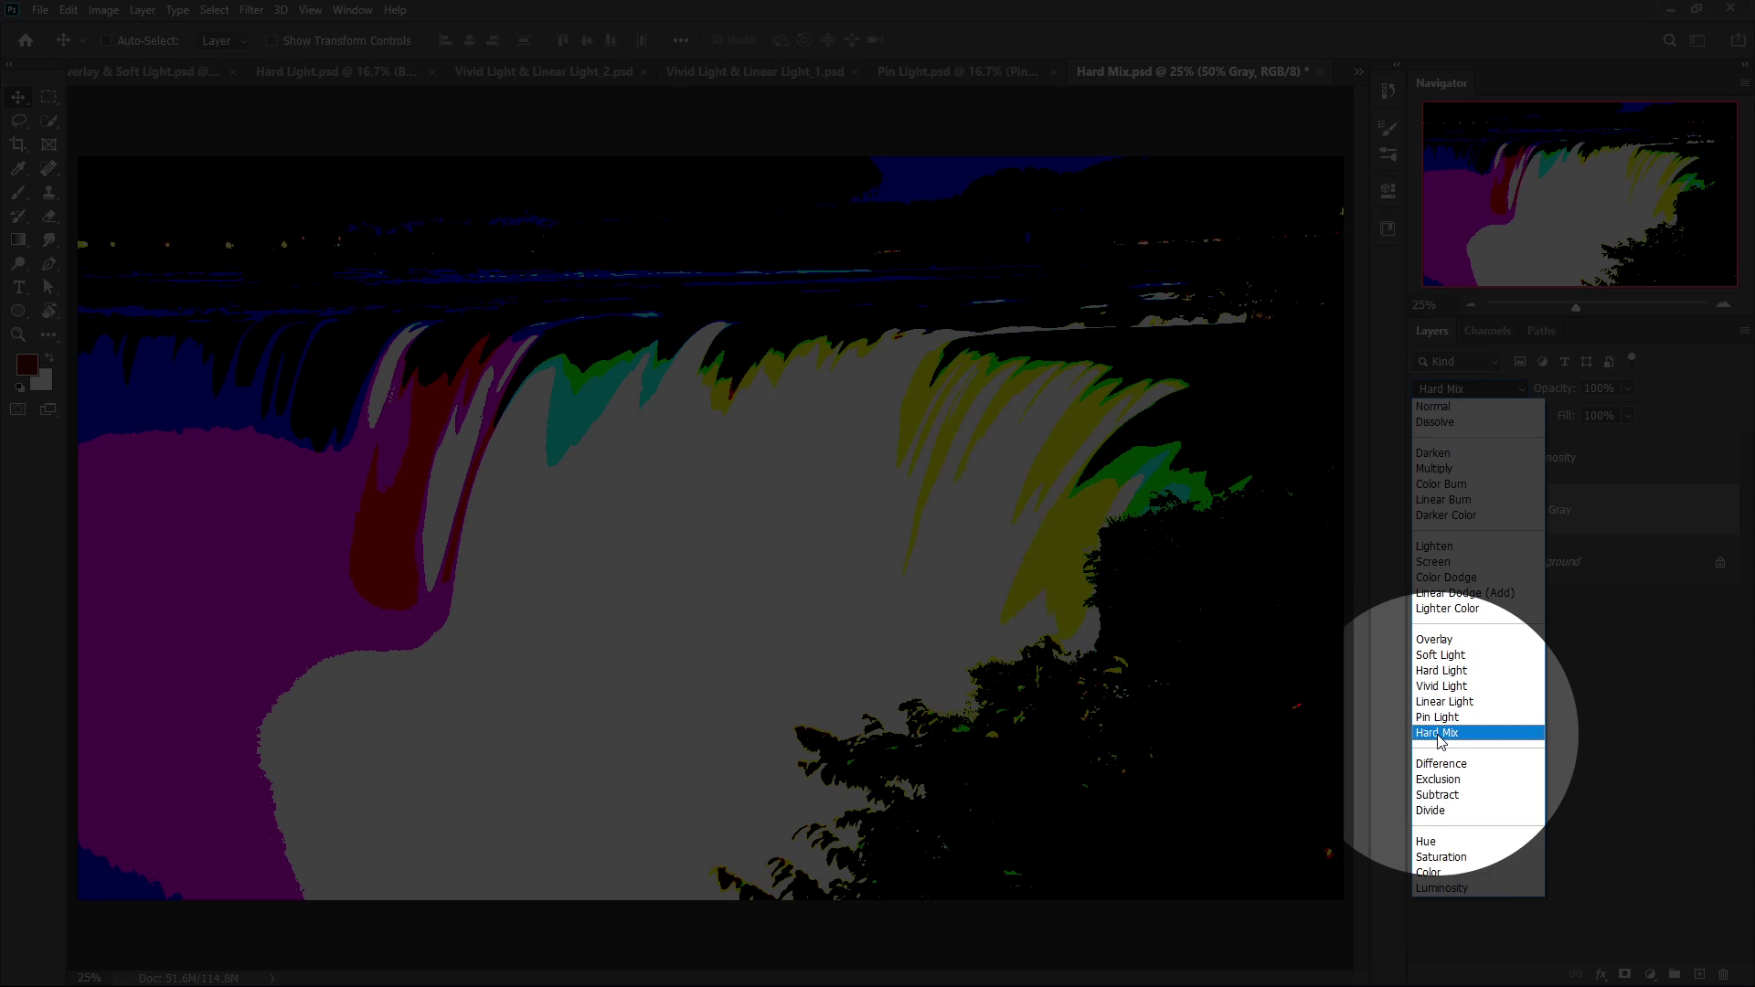
click(1437, 733)
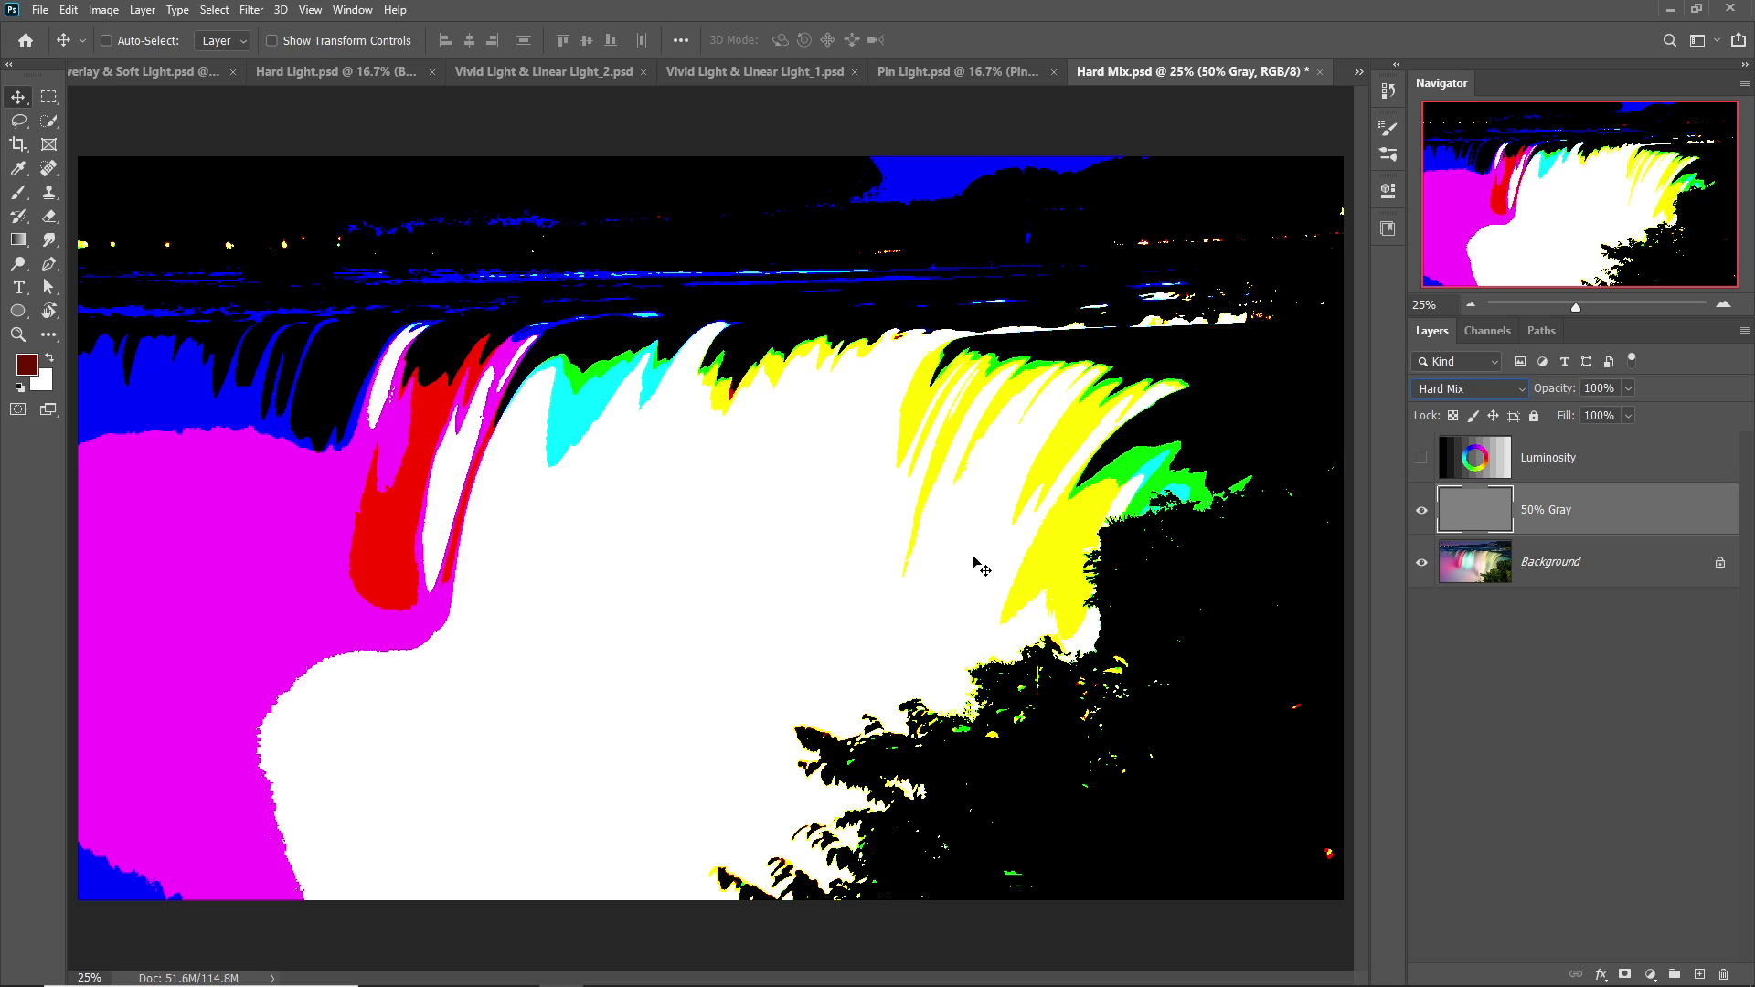
Sample the magenta, white, black and blue areas of the Hard Mix result in the foreground Color Picker to check their RGB values
click(27, 368)
drag(1042, 386, 940, 283)
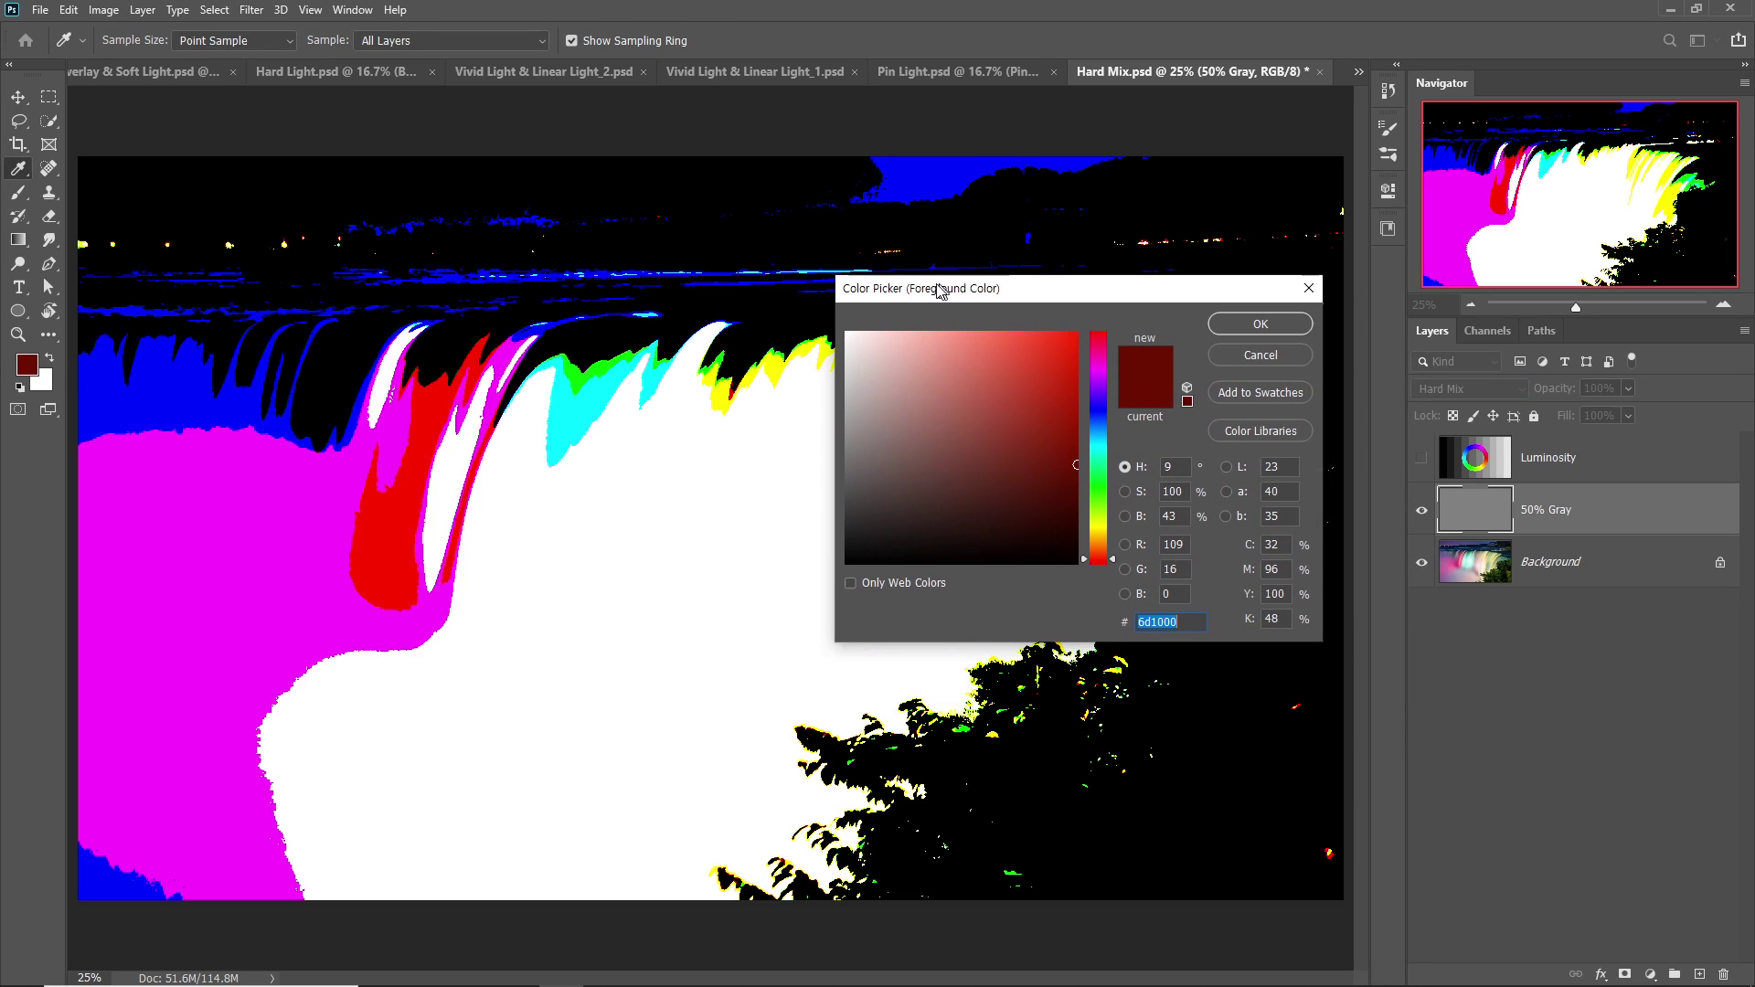
click(307, 531)
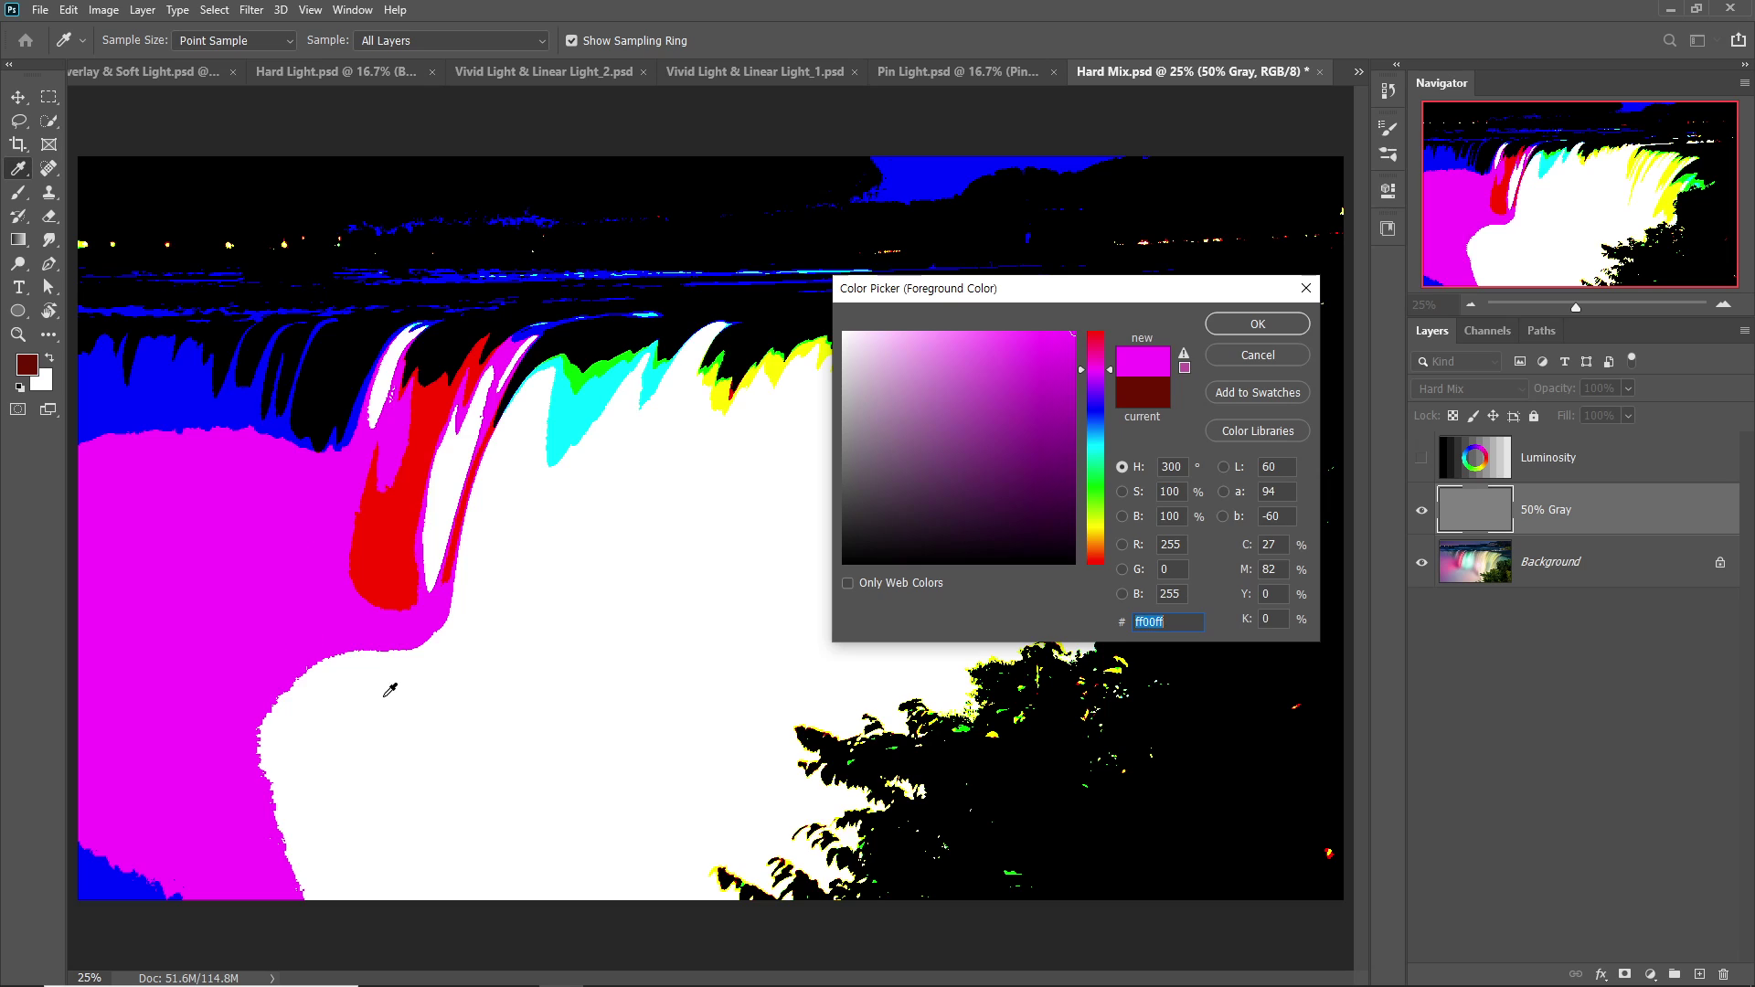
click(403, 678)
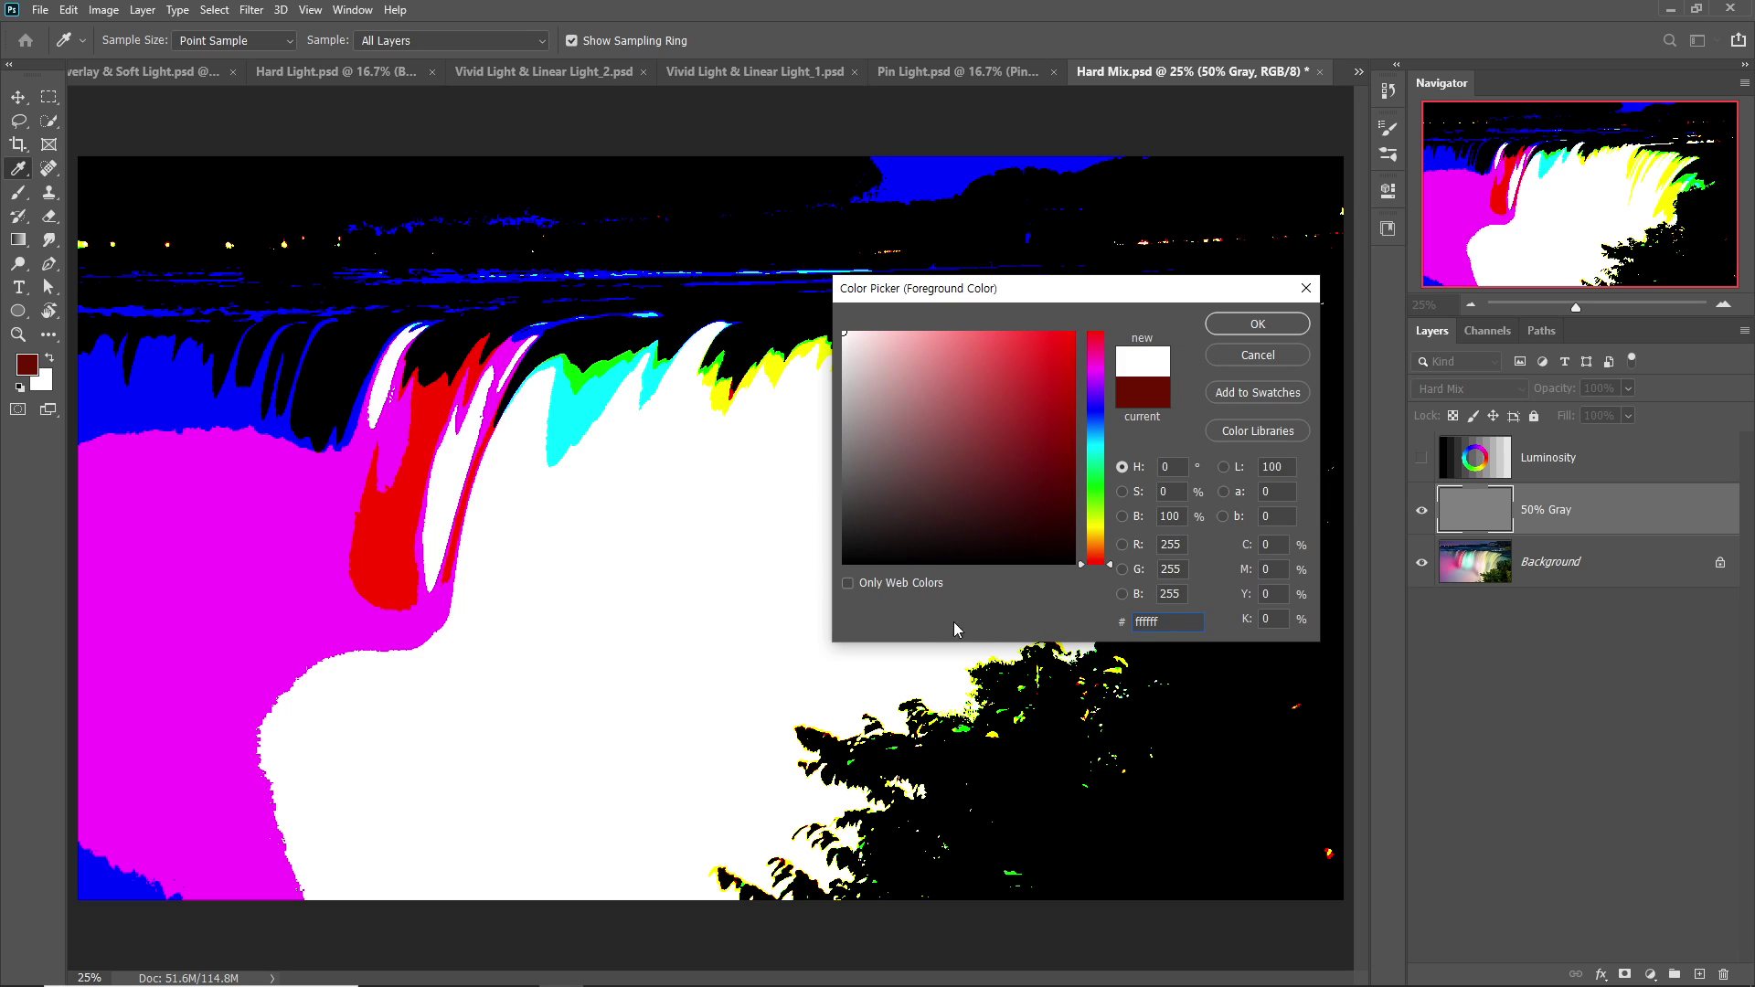
click(403, 491)
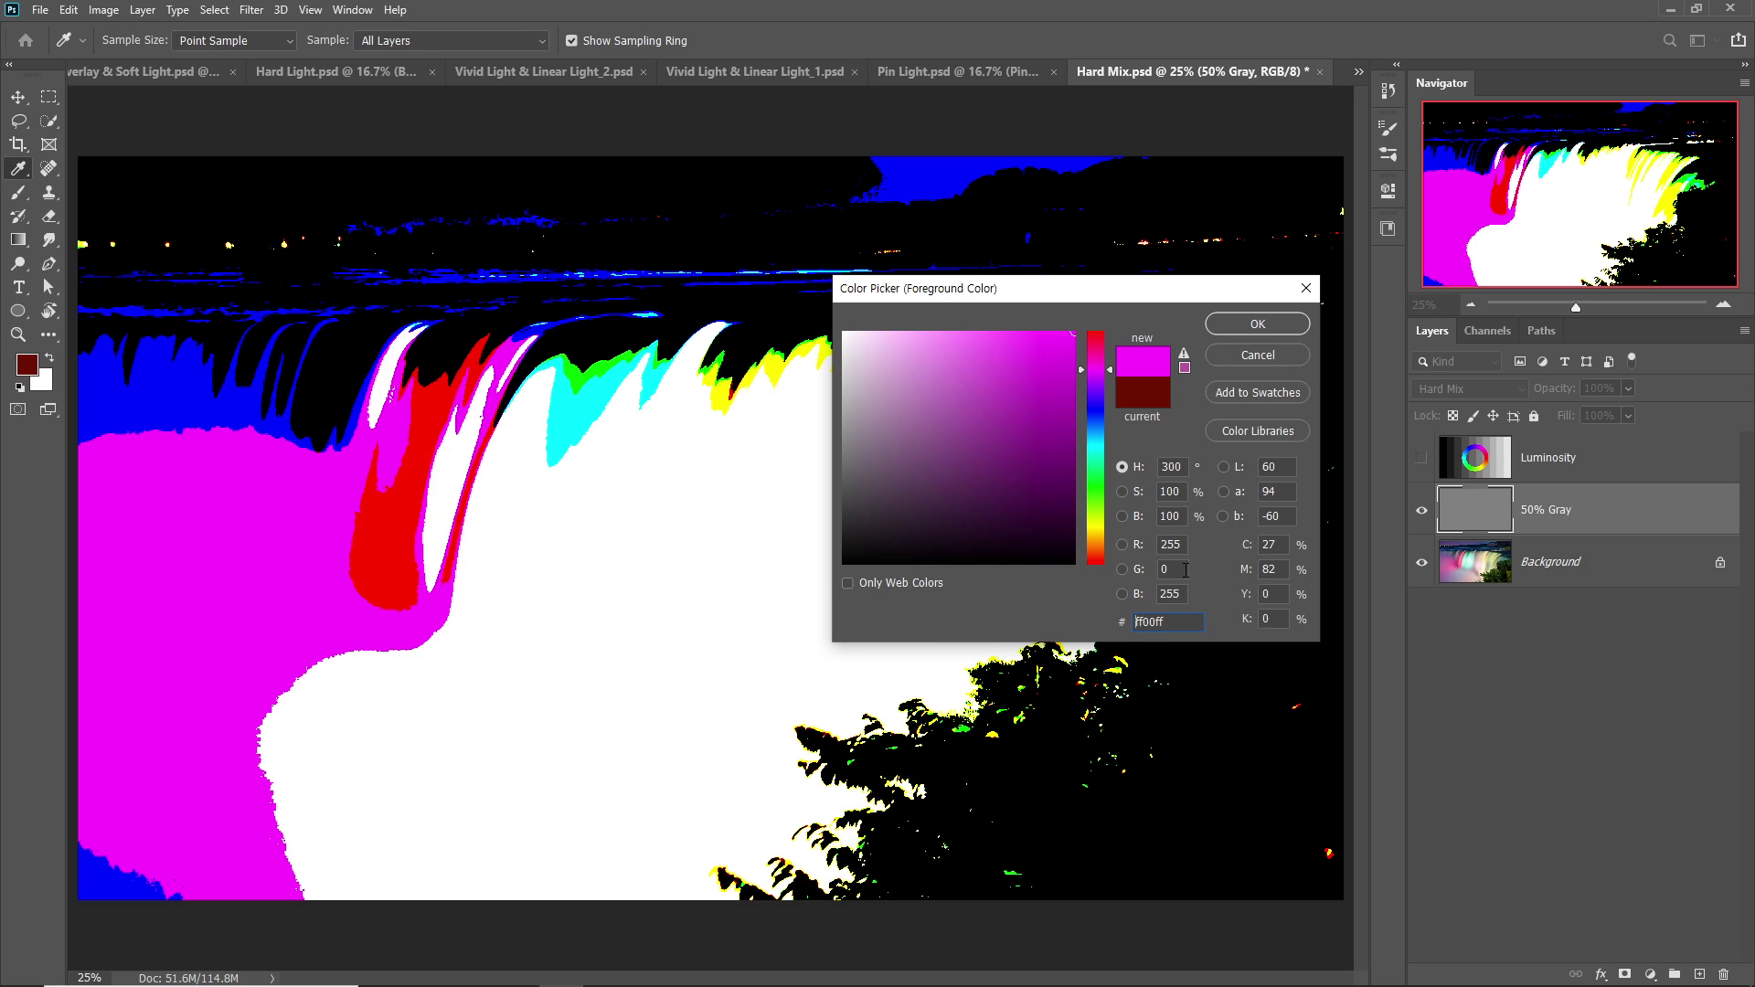
click(342, 367)
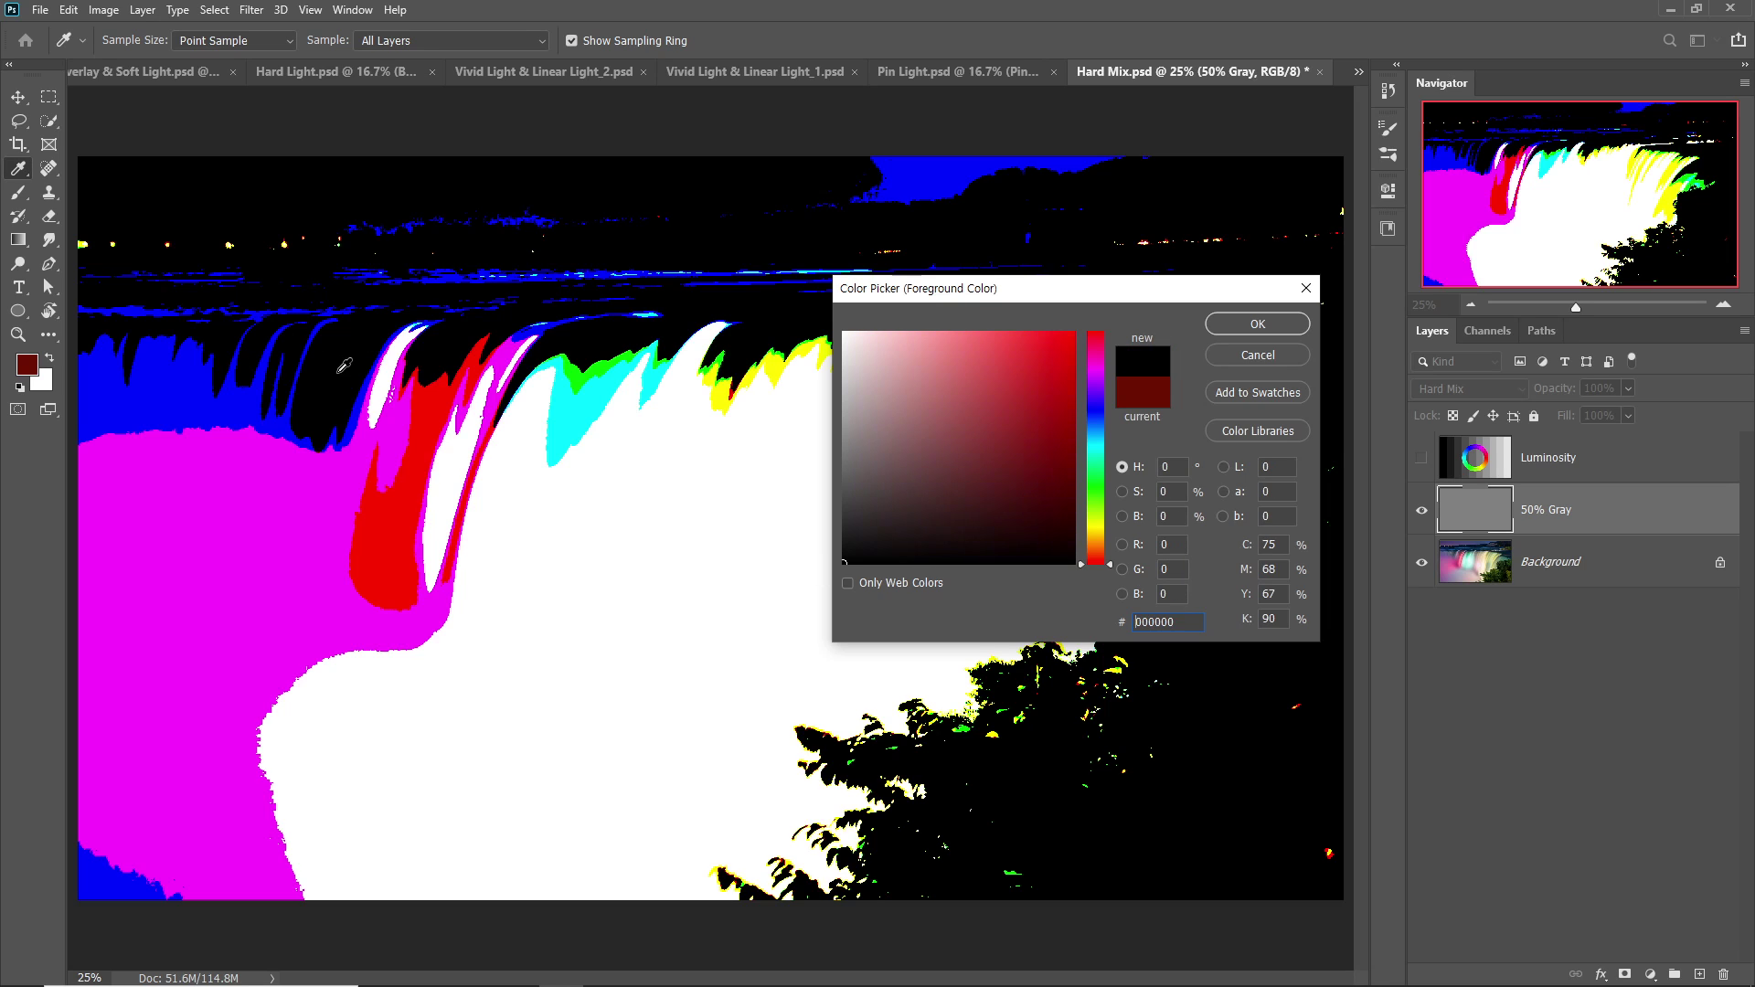
click(202, 391)
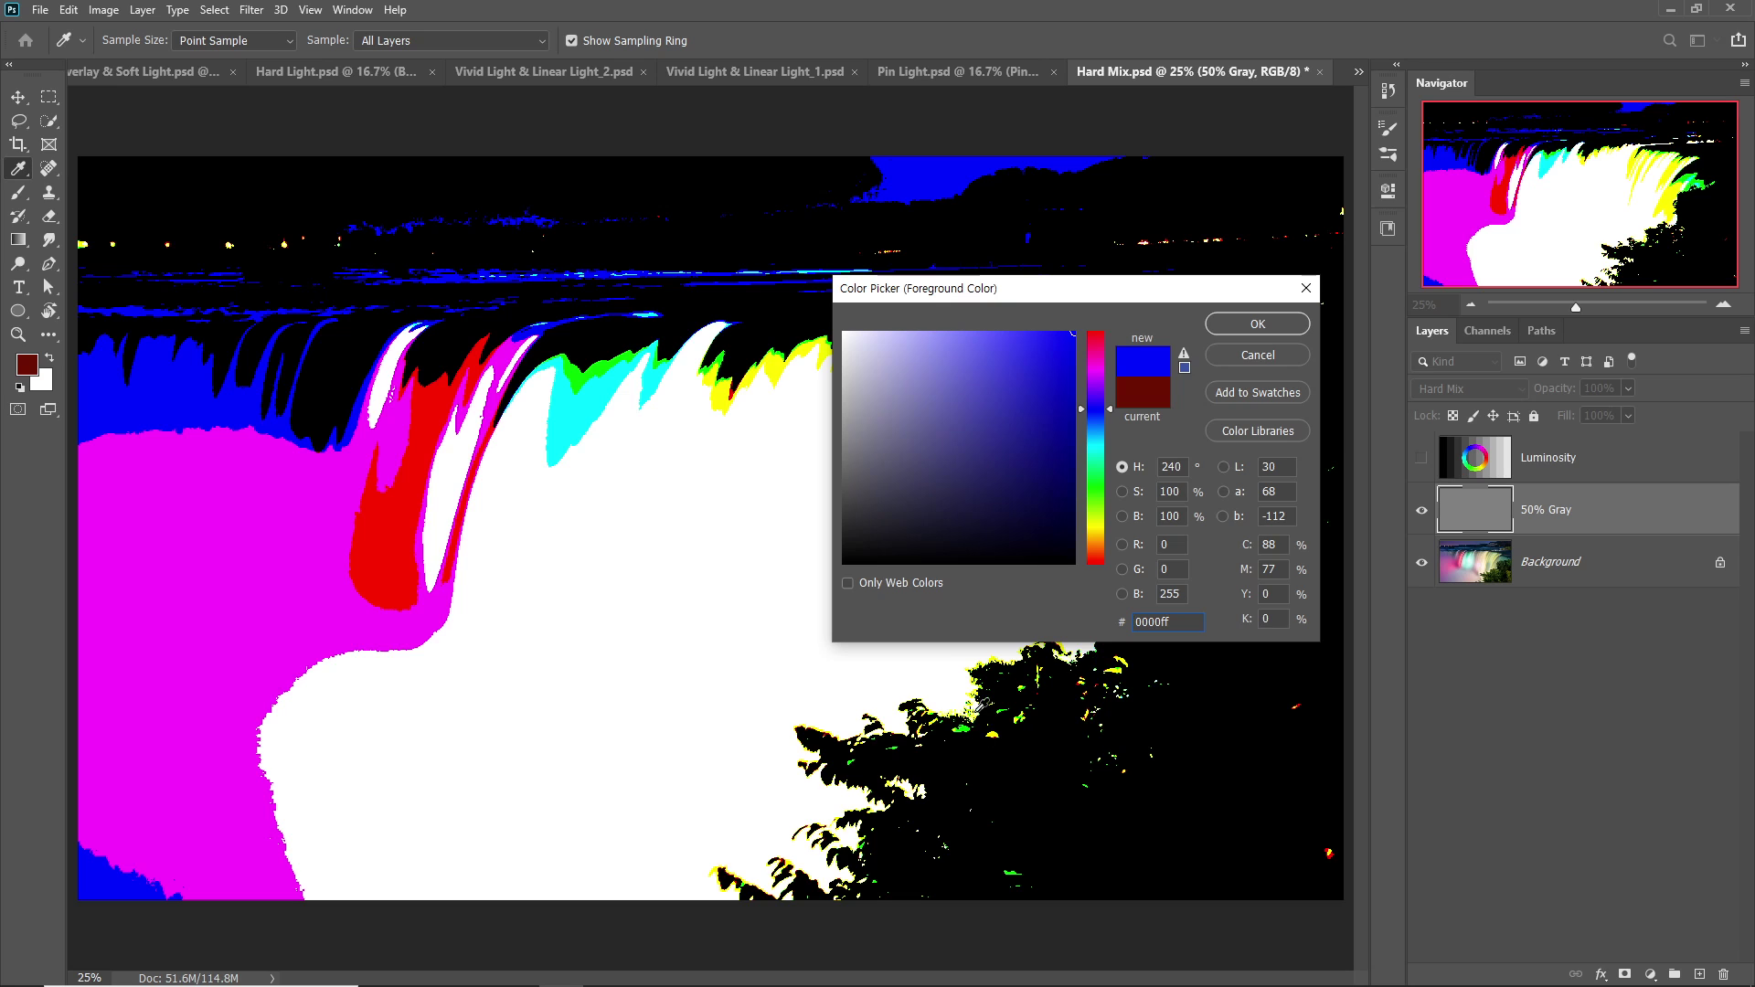
Sample the yellow and green areas around the foliage to check their RGB values, and discard the sampled colour
drag(951, 746, 333, 718)
click(684, 324)
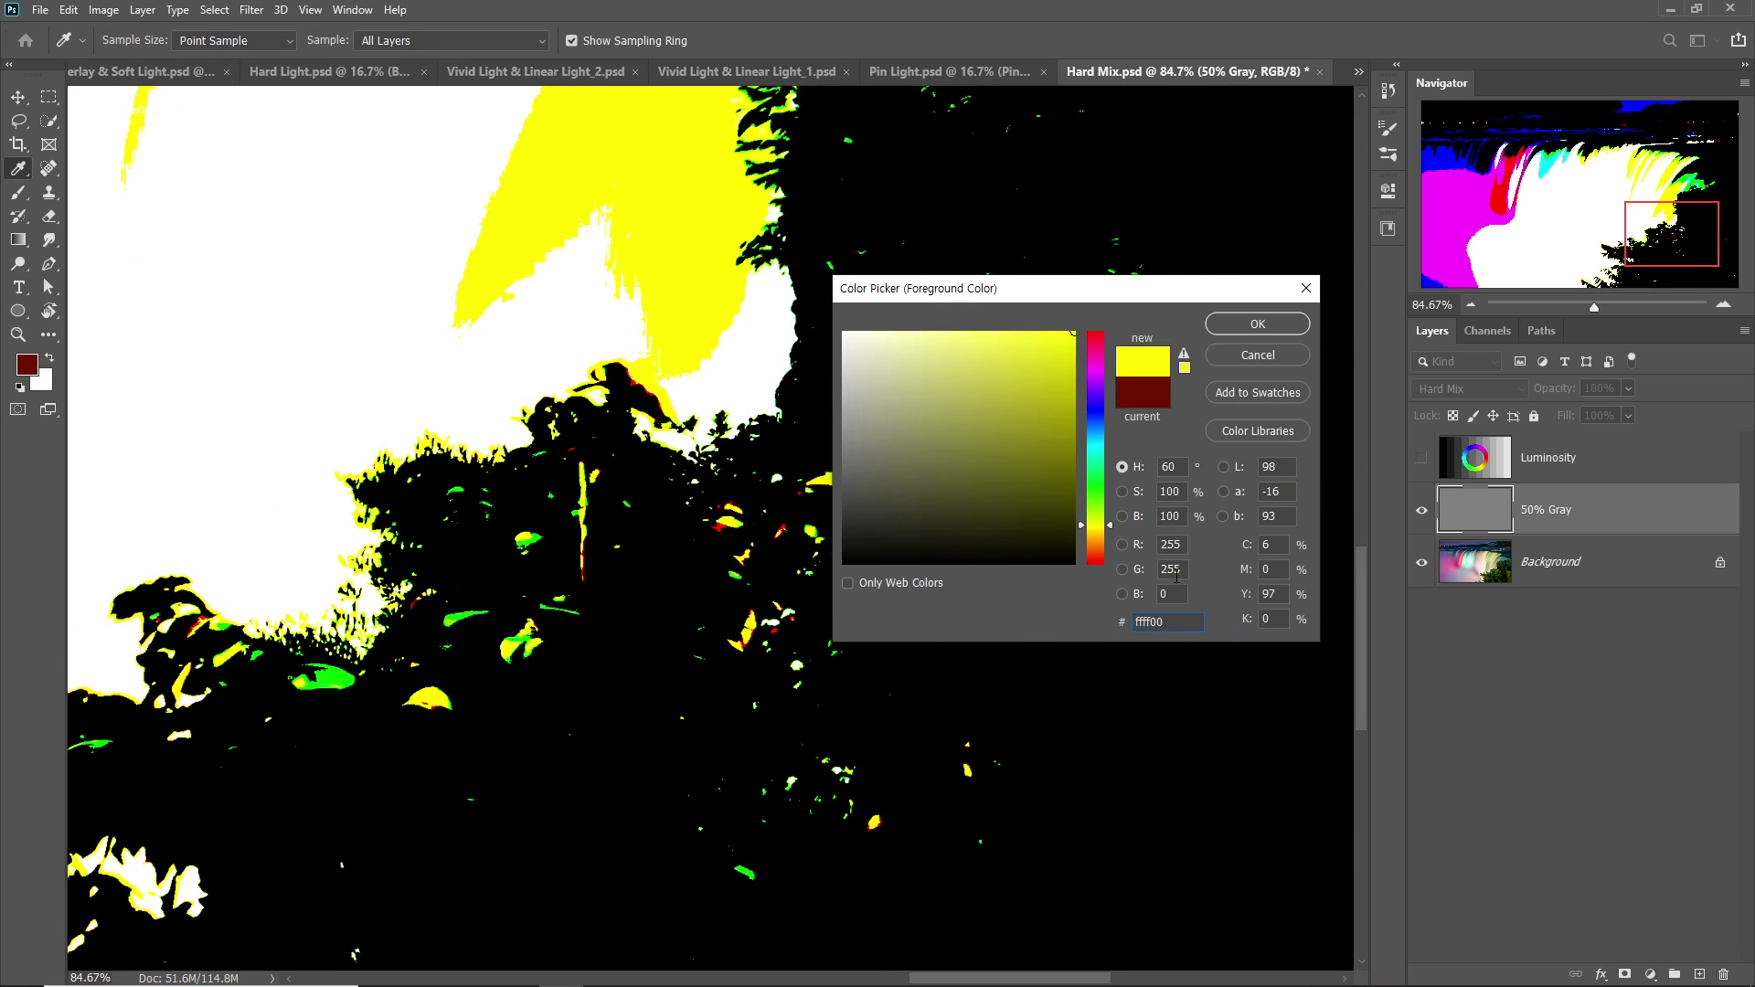
click(333, 678)
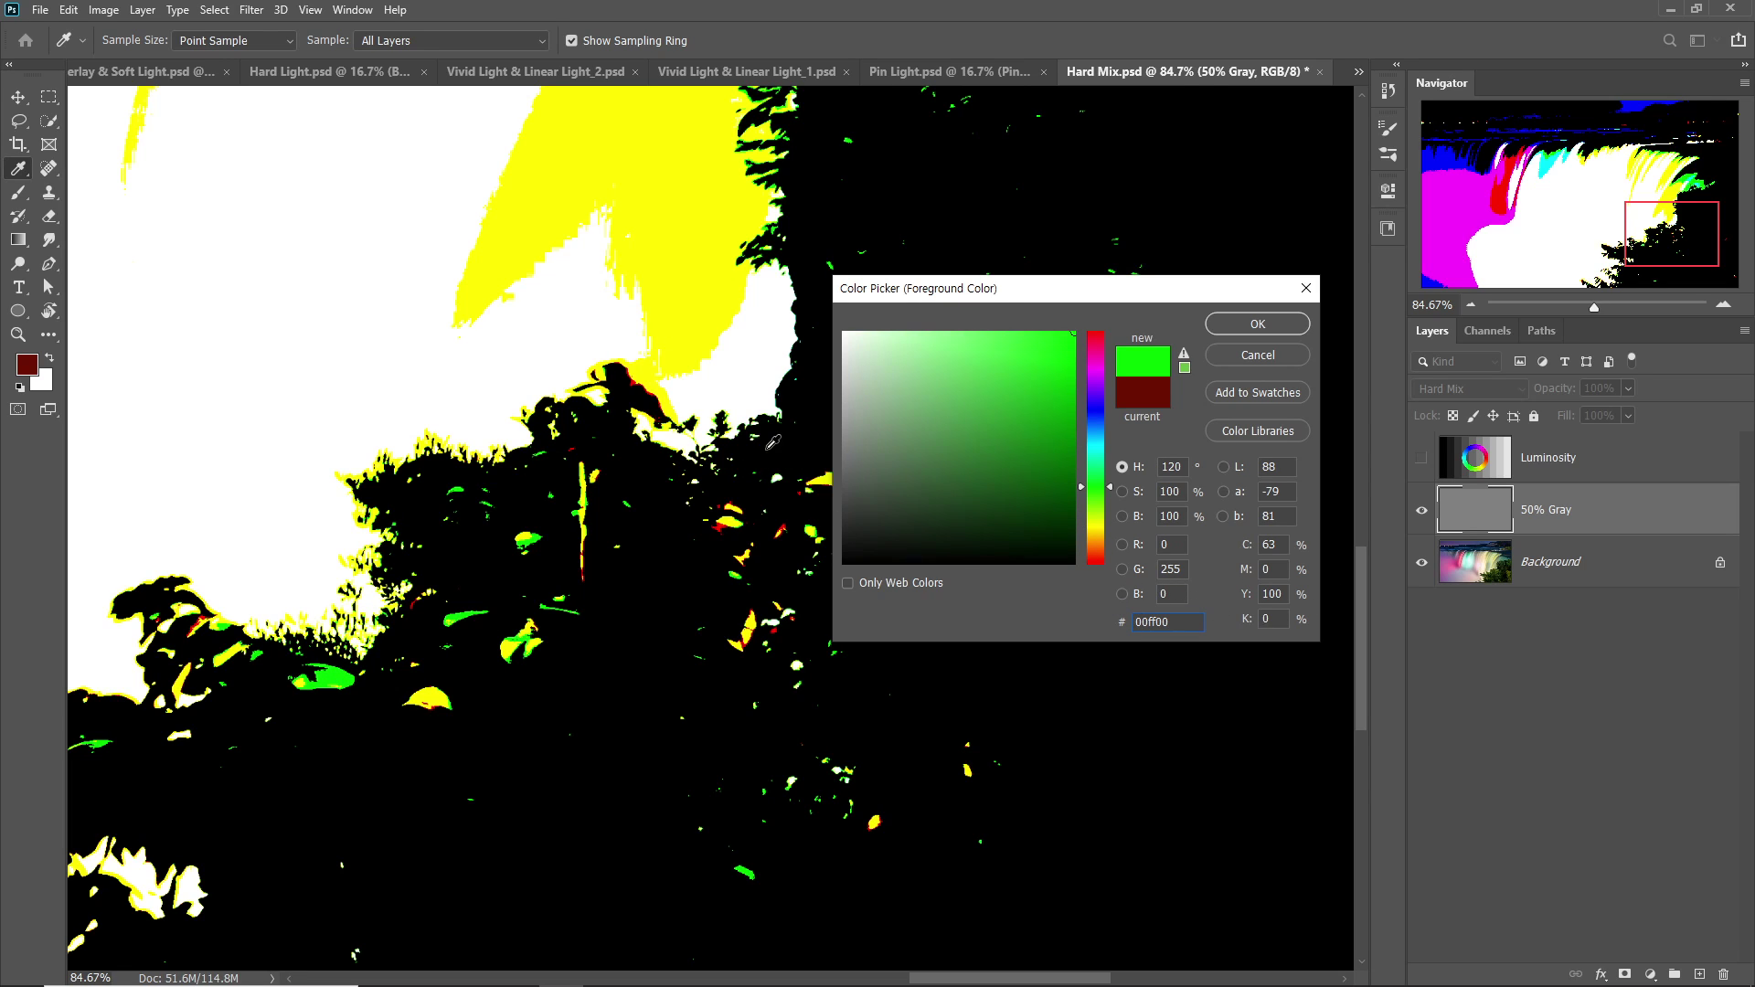
drag(732, 269, 743, 418)
click(1267, 355)
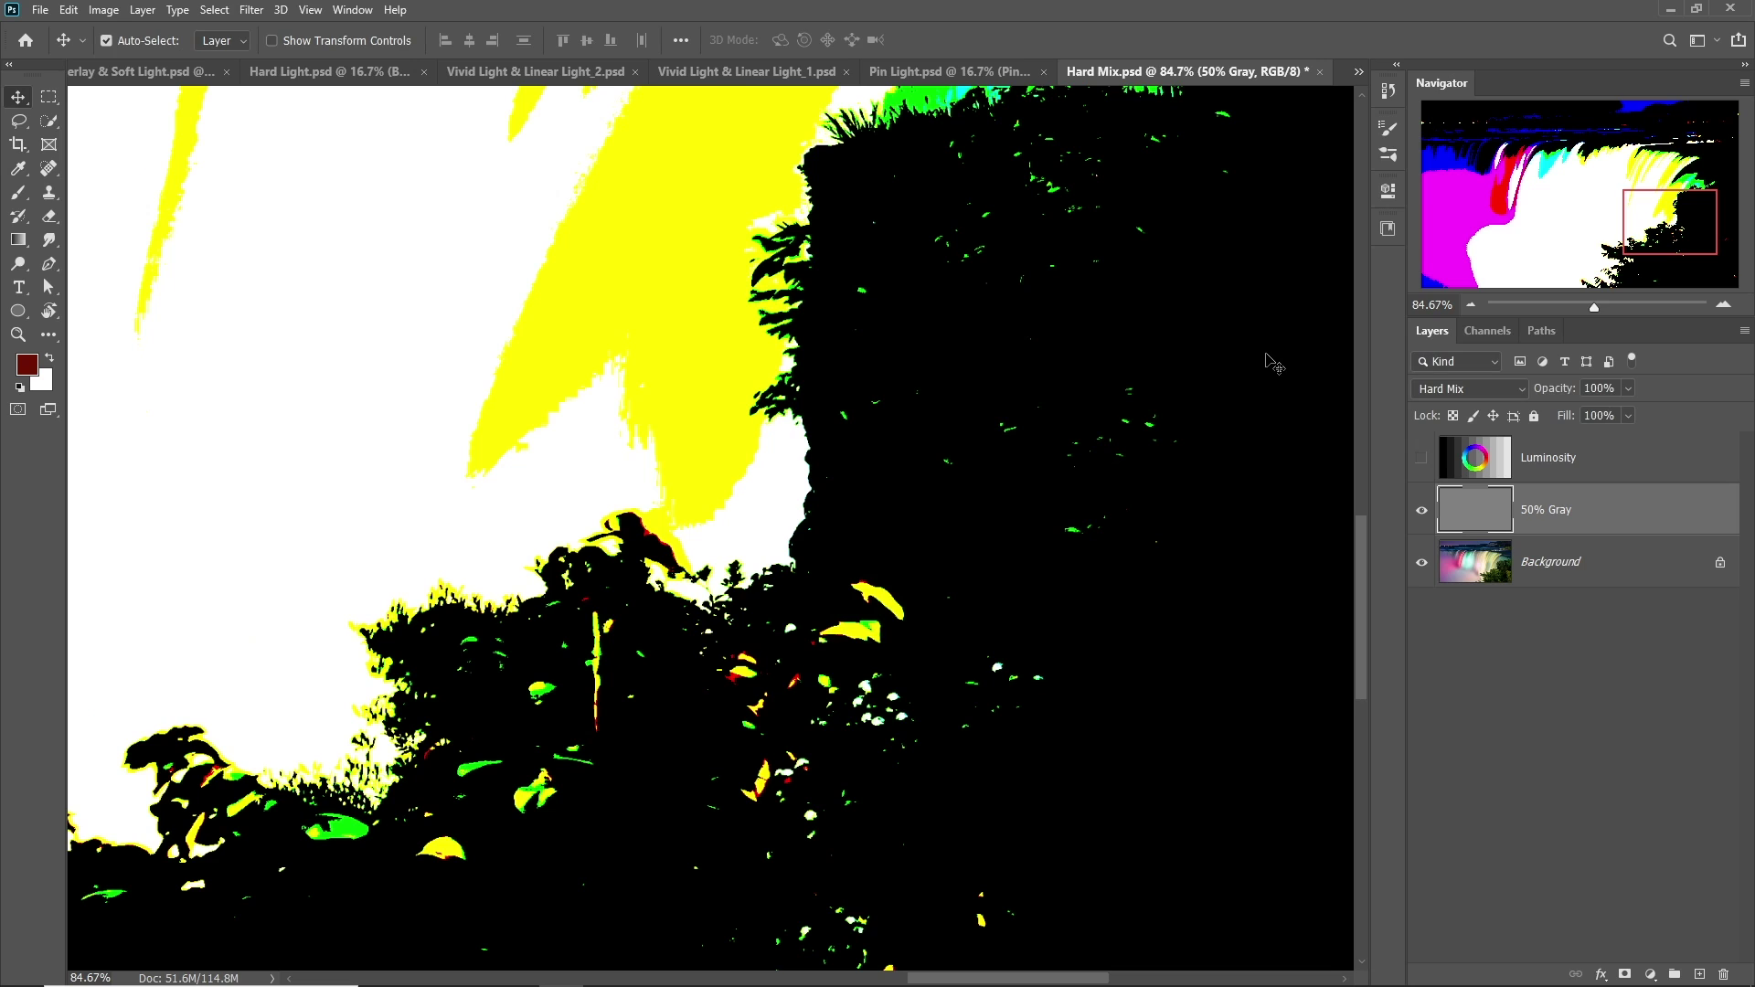
key(ctrl+0)
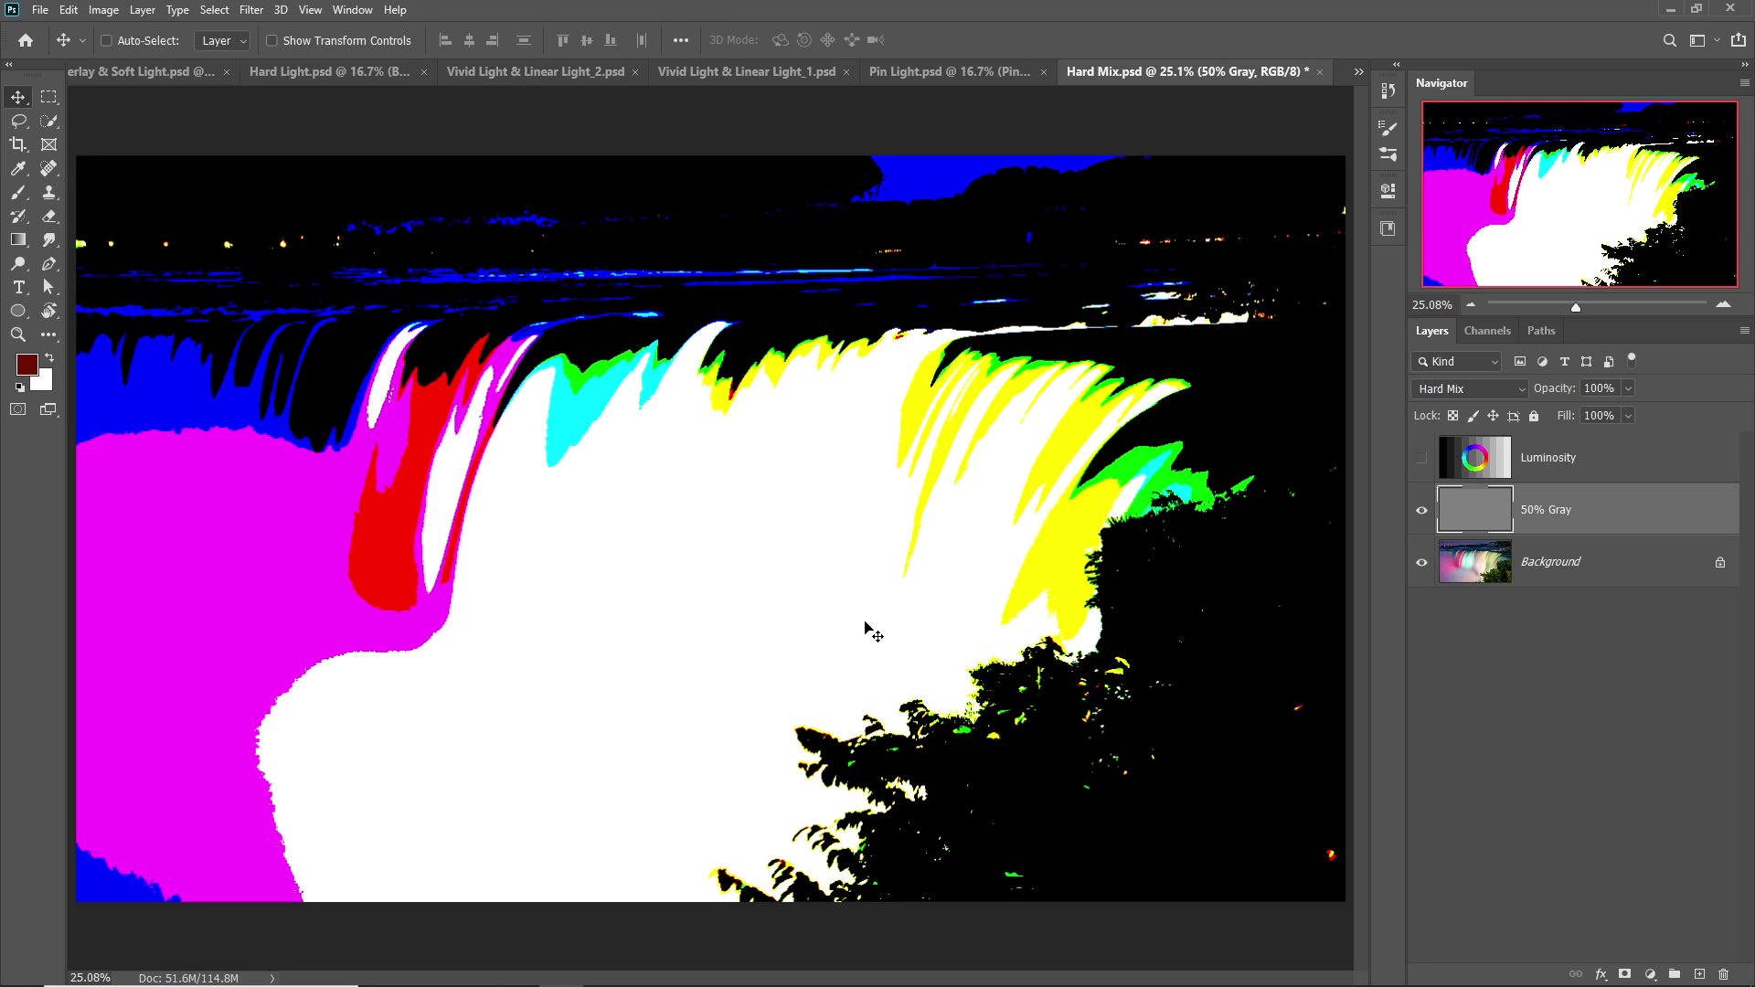
Set the 50% Gray layer's Fill to 30% and toggle its visibility to compare the contrast with the original photo
click(1422, 509)
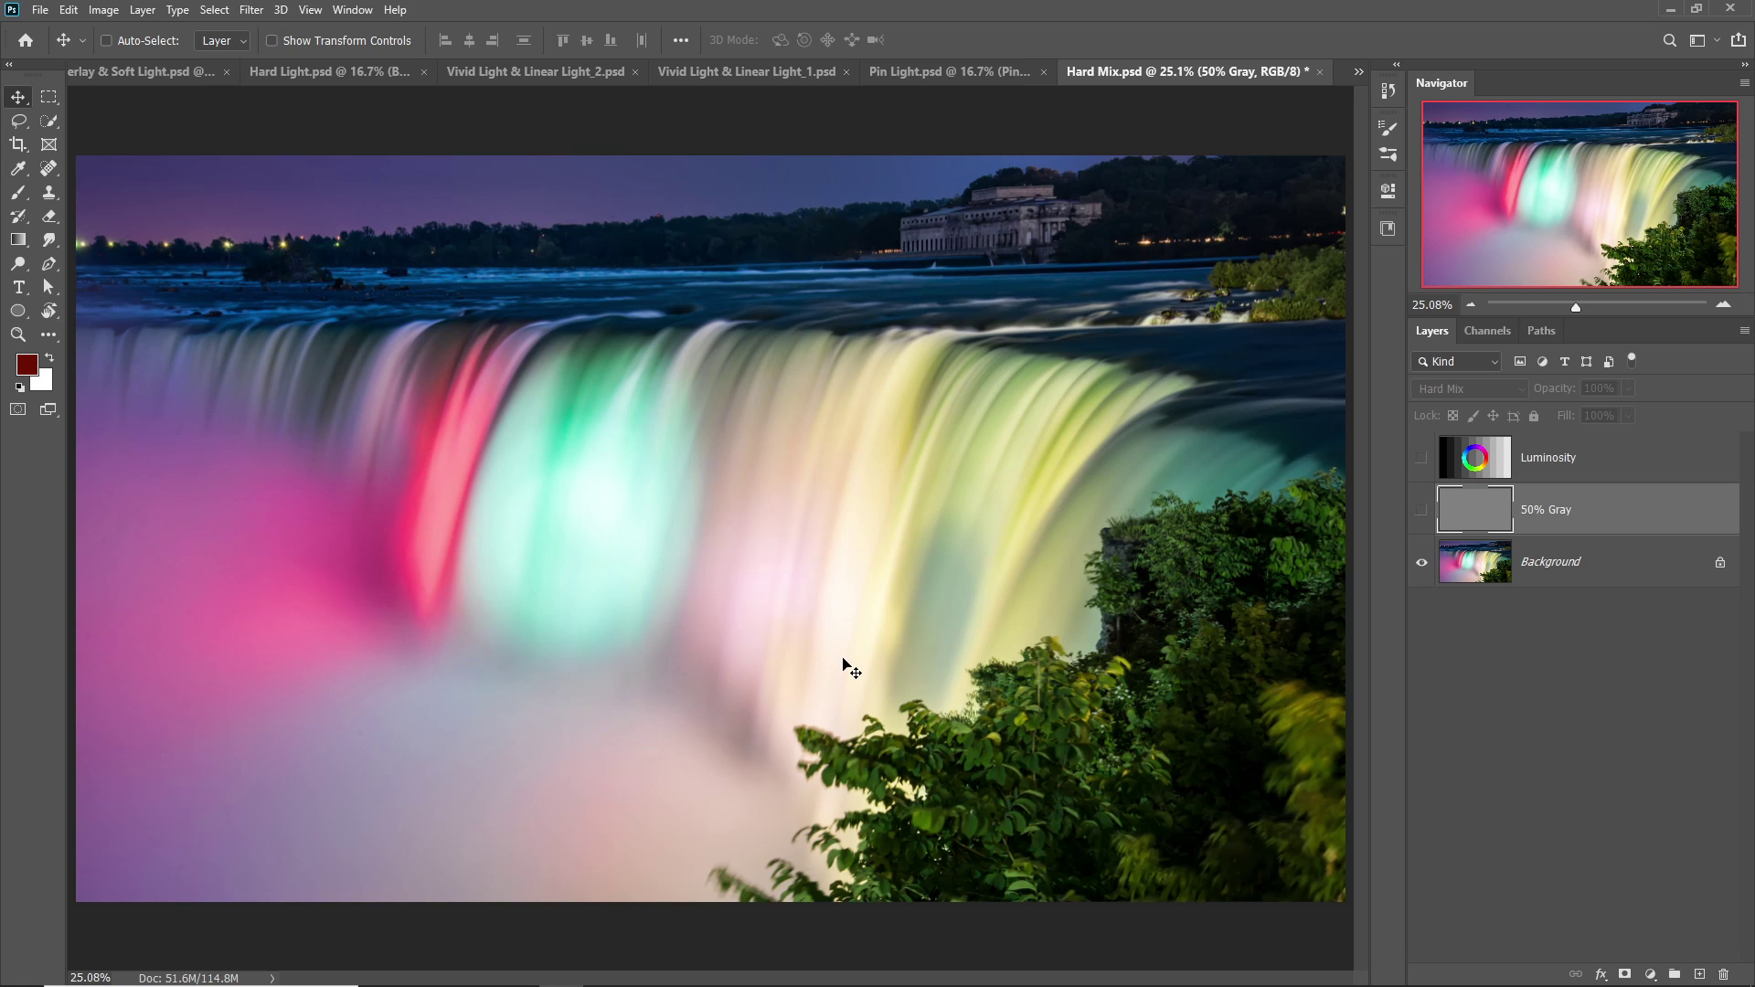
click(1422, 512)
mouse_move(1569, 419)
mouse_down()
mouse_move(1501, 422)
mouse_move(1559, 419)
mouse_up()
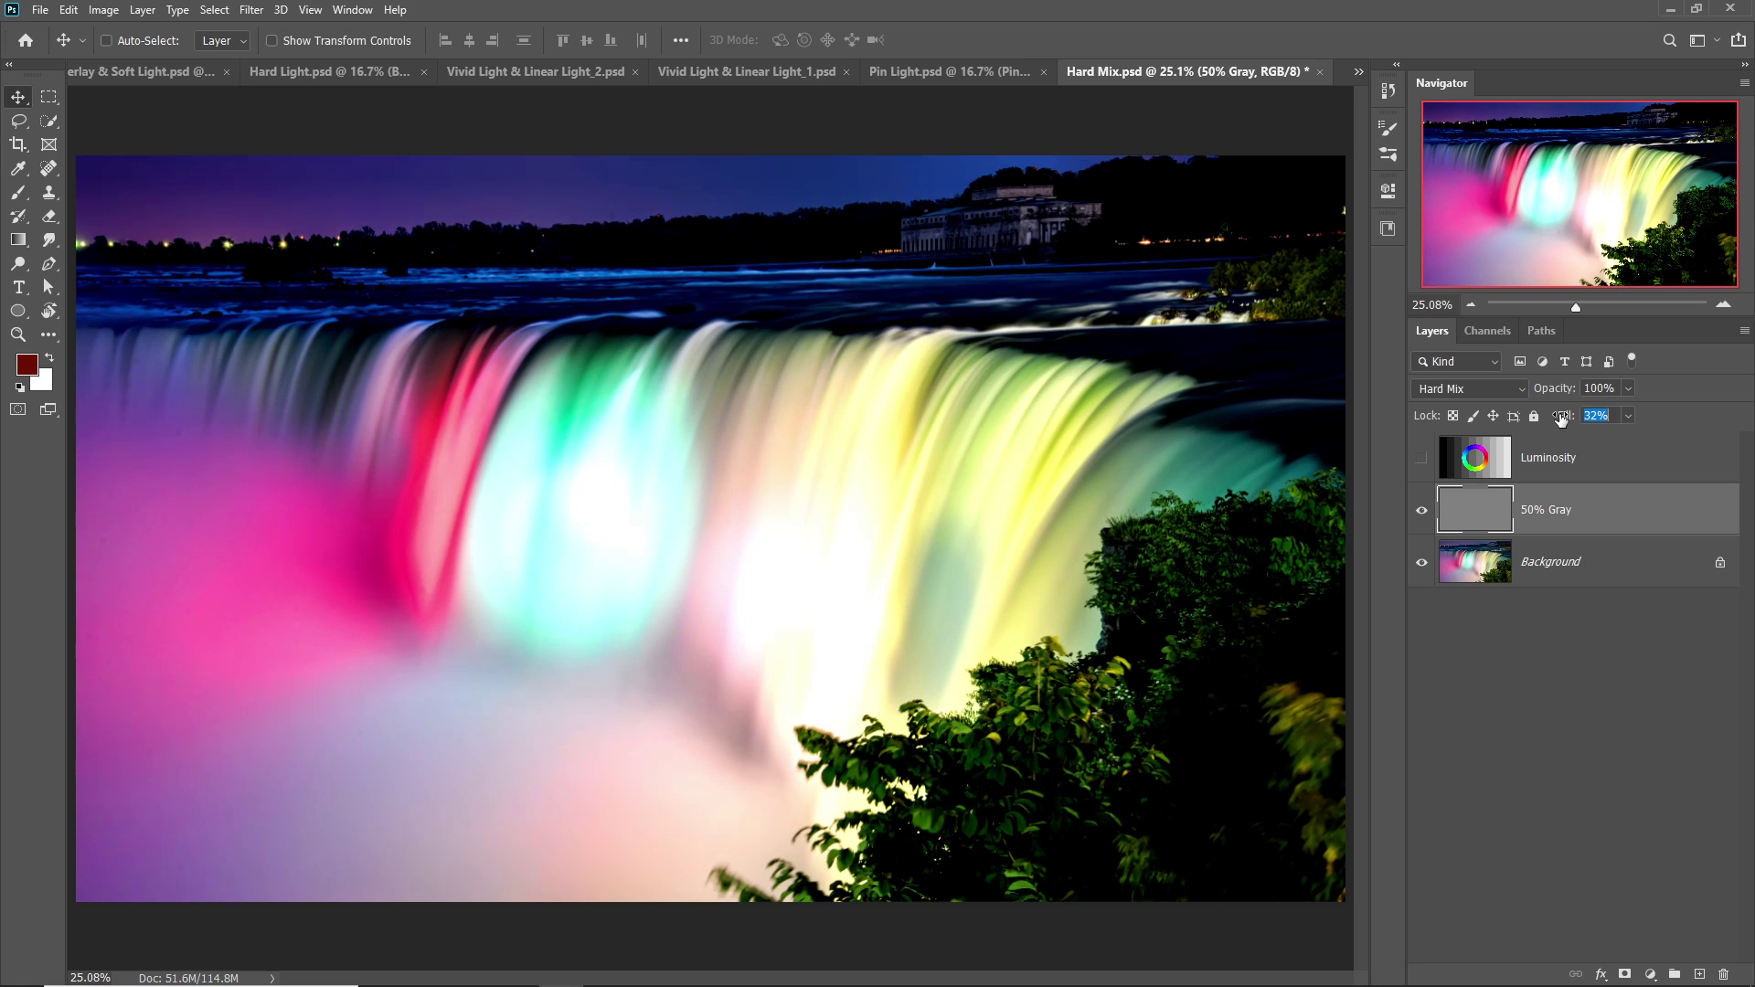
key(Return)
click(1422, 510)
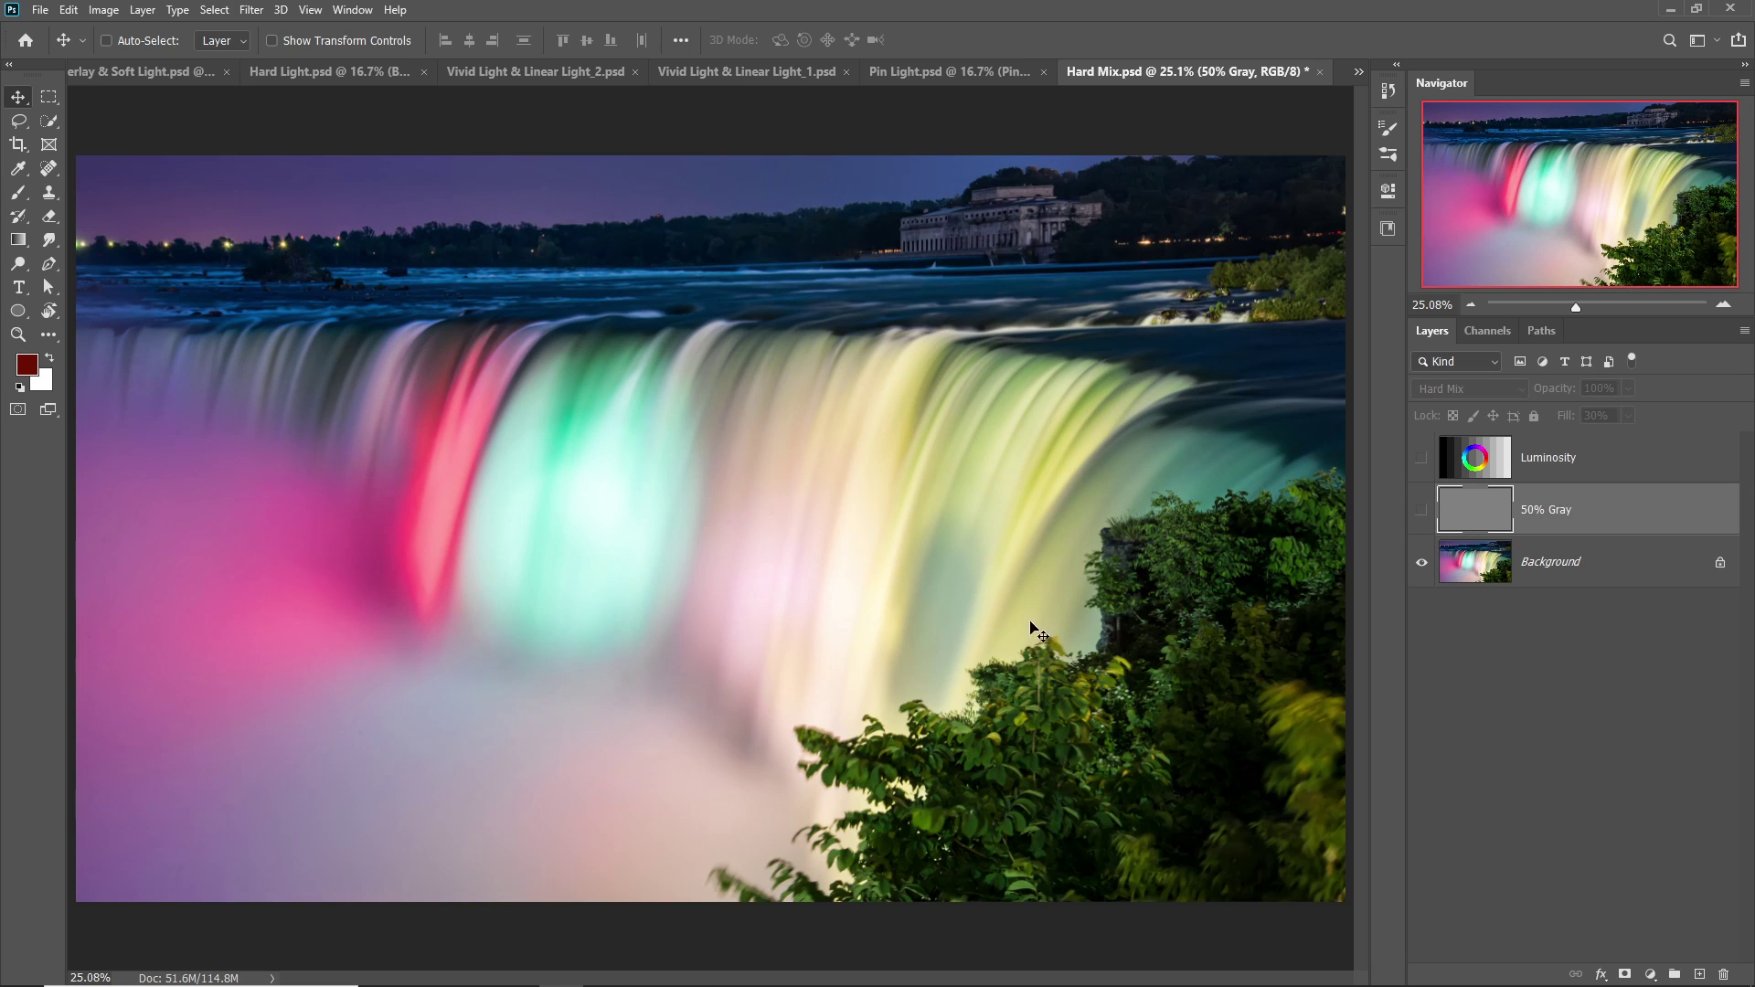
click(1422, 510)
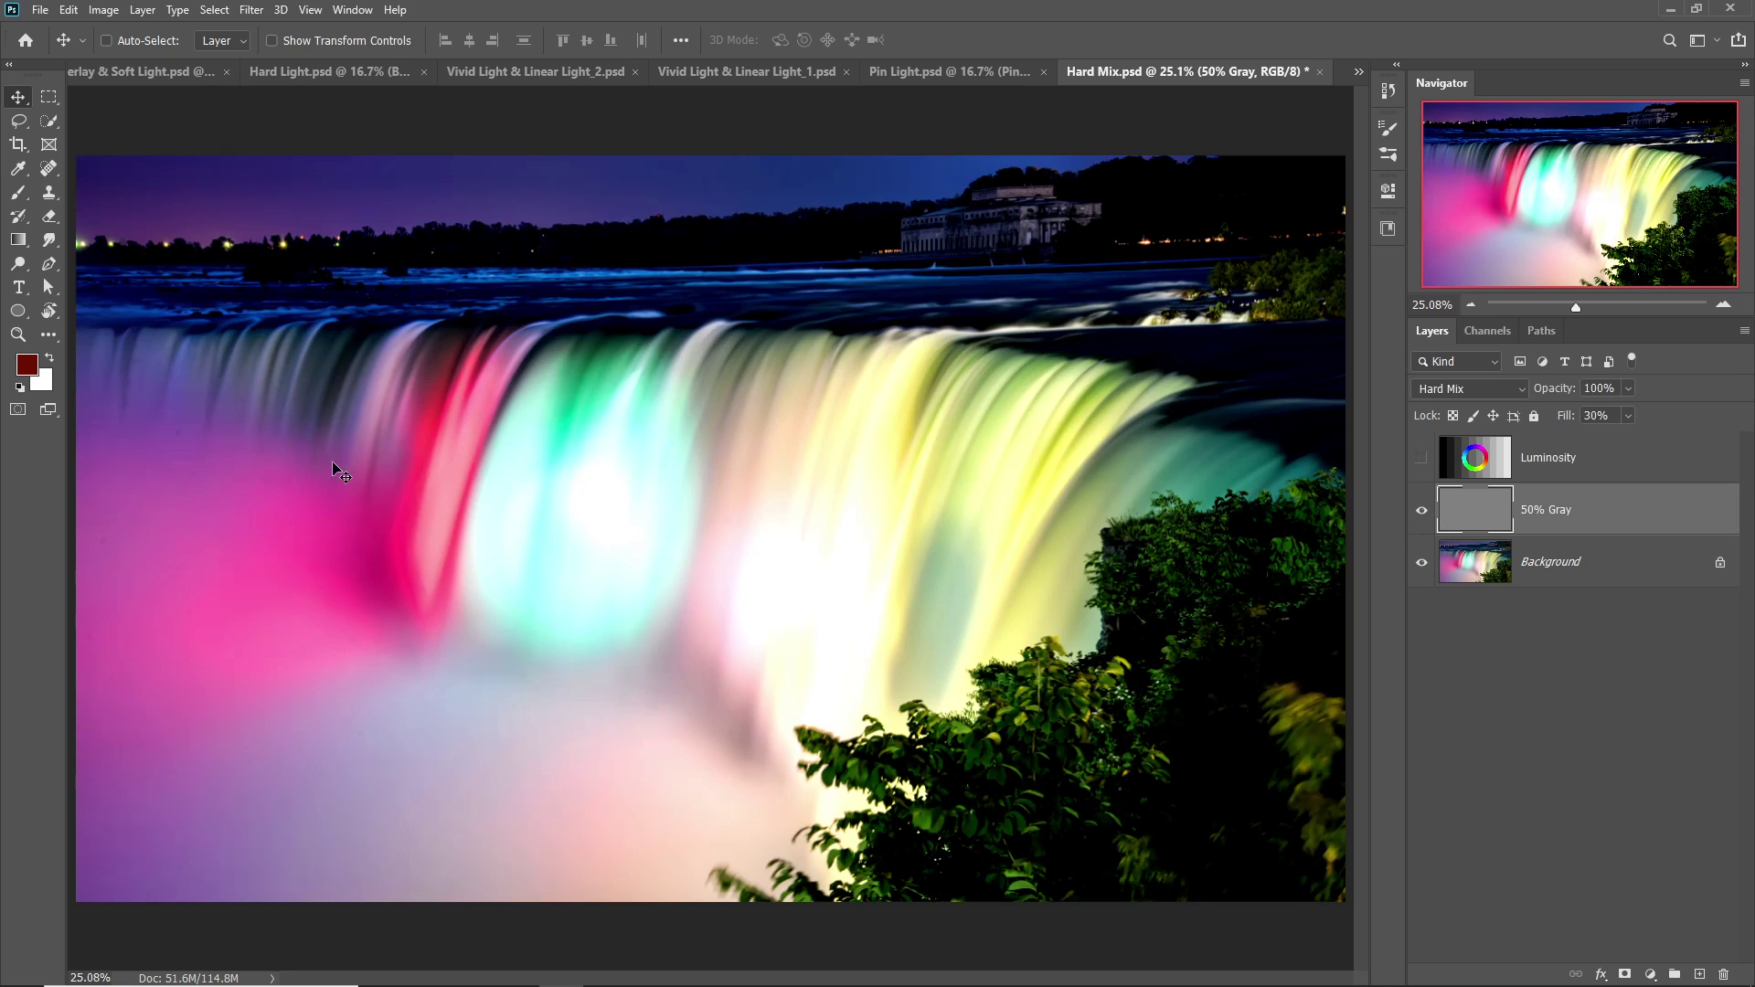